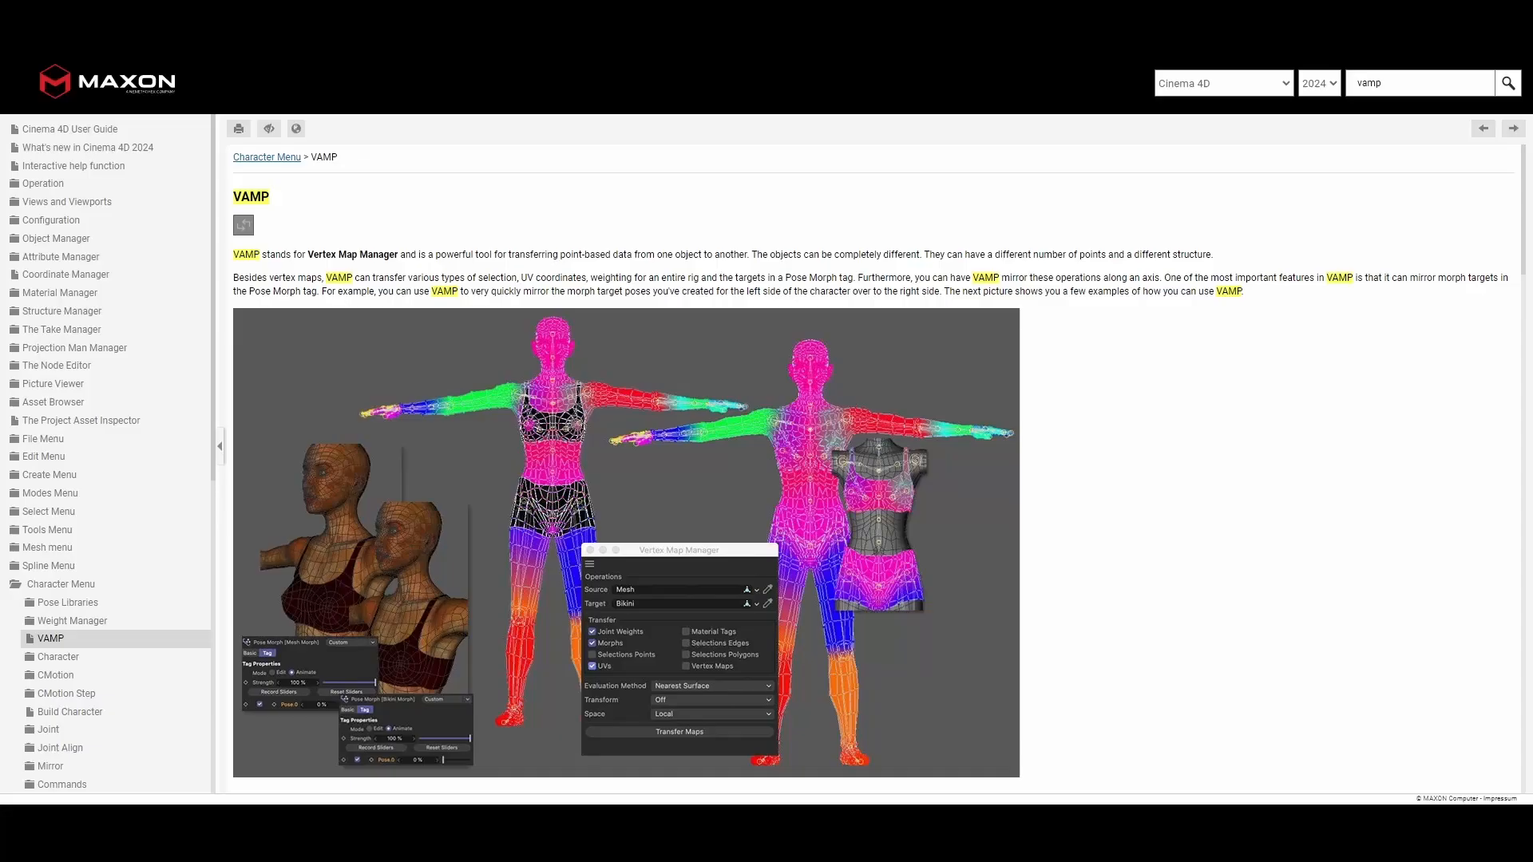
Step: Read through the VAMP help page, from its introduction through the operations, Normals, Vertex Maps and Evaluation Method sections
{"action": "scroll", "coordinate": [1365, 469], "scroll_direction": "down", "scroll_amount": 12}
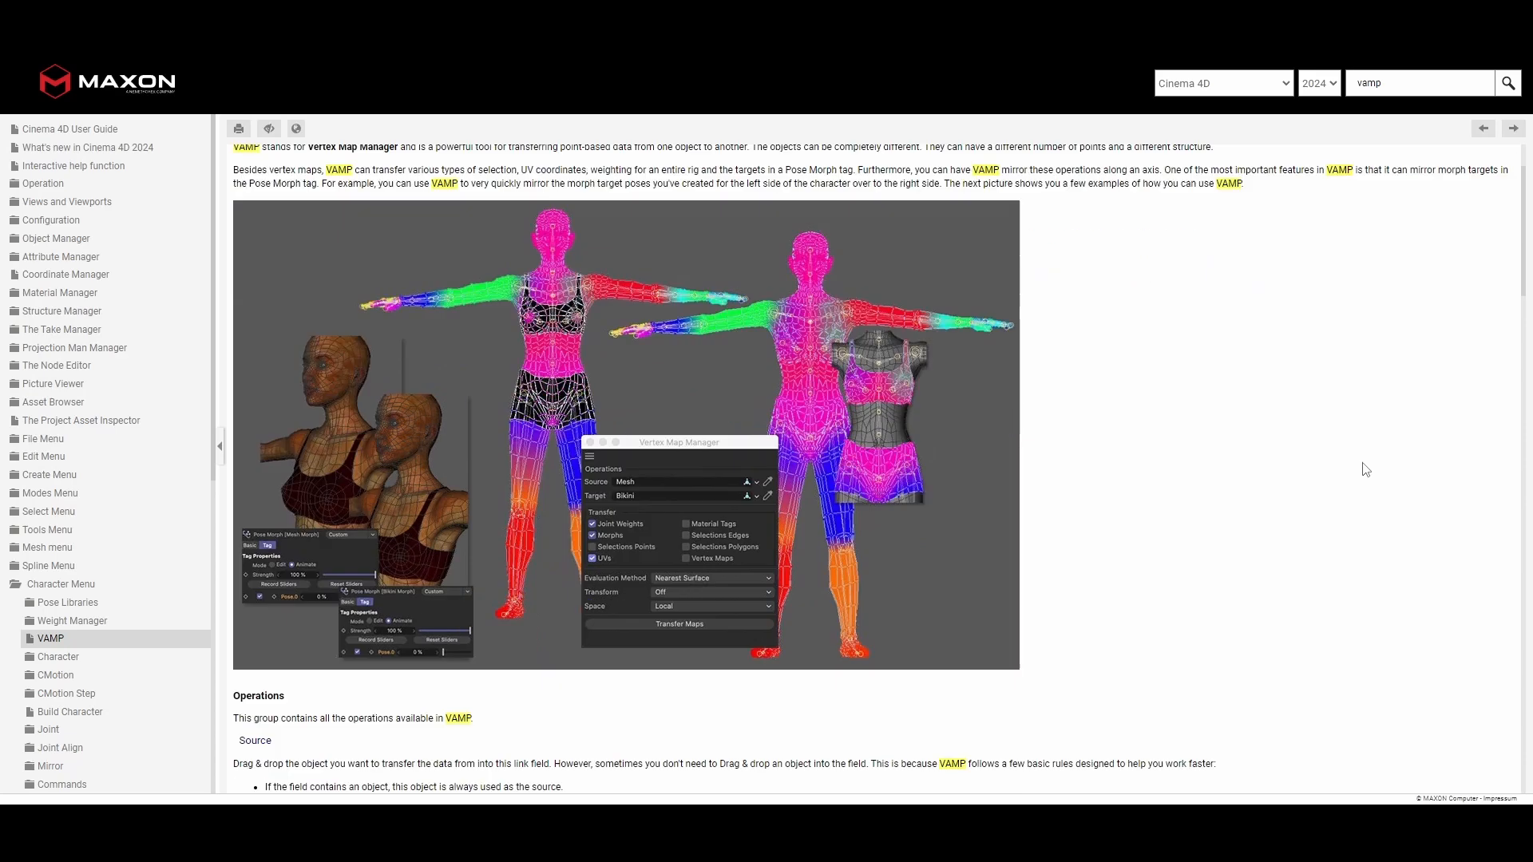
{"action": "scroll", "coordinate": [1365, 470], "scroll_direction": "down", "scroll_amount": 12}
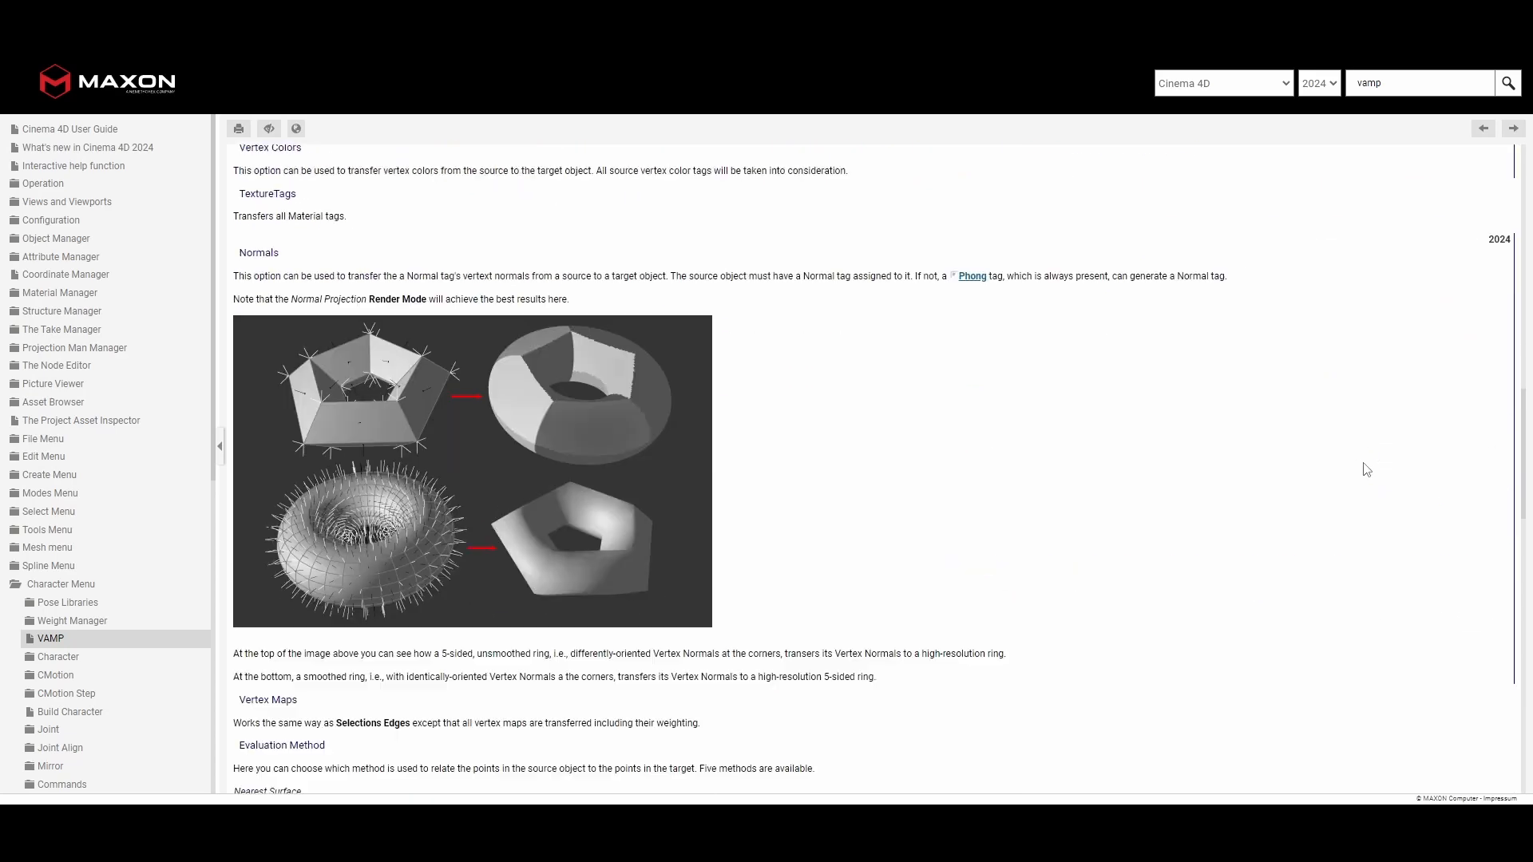
{"action": "scroll", "coordinate": [1365, 469], "scroll_direction": "down", "scroll_amount": 10}
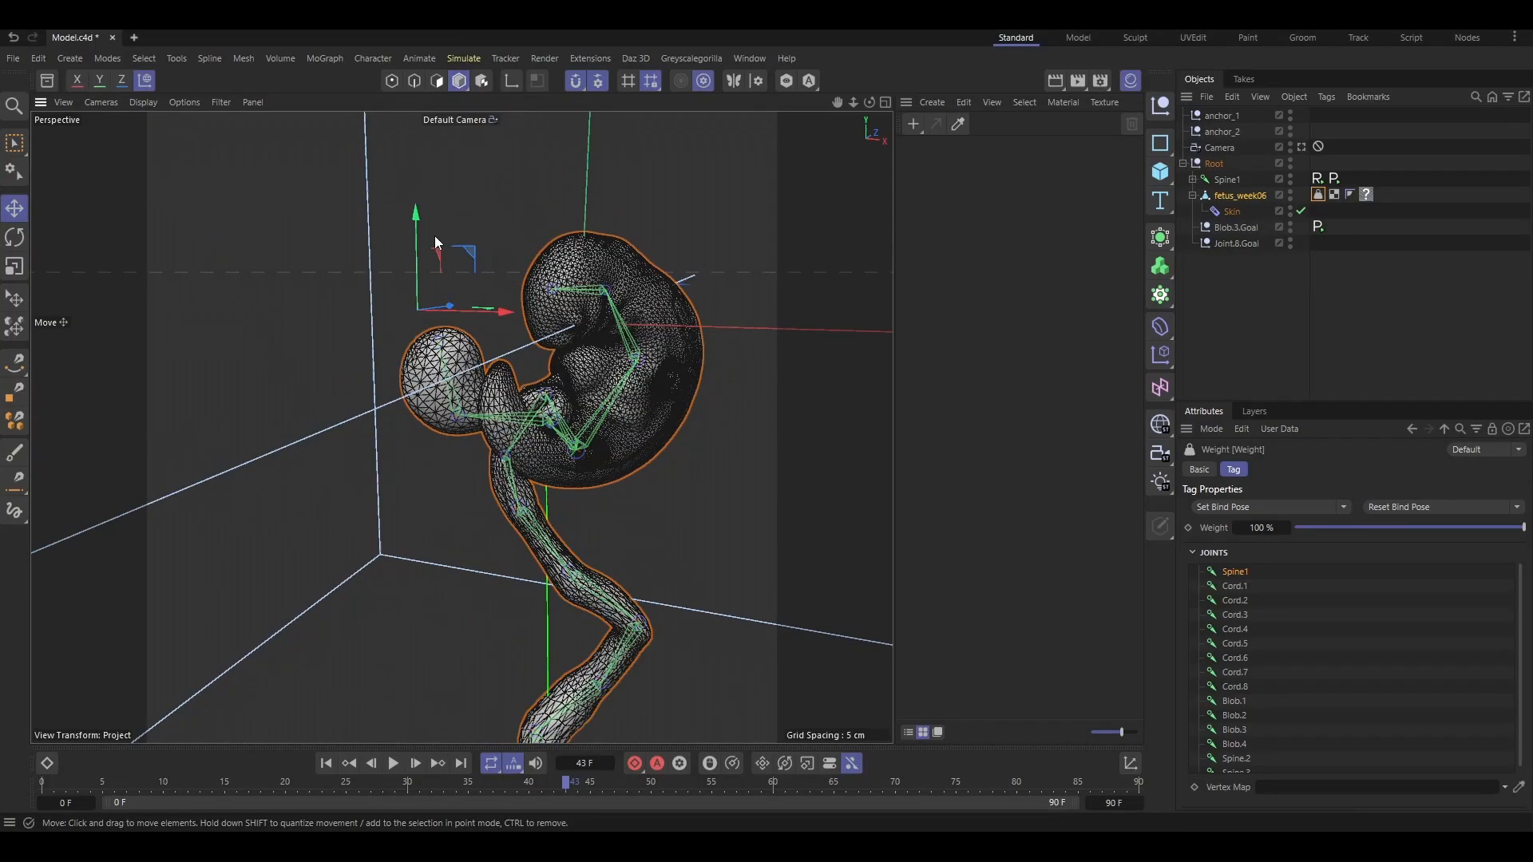
Step: In Cinema 4D, set the viewport display to Gouraud Shading and delete the Skin, Blob.3.Goal and Joint.8.Goal objects
{"action": "key", "text": "n"}
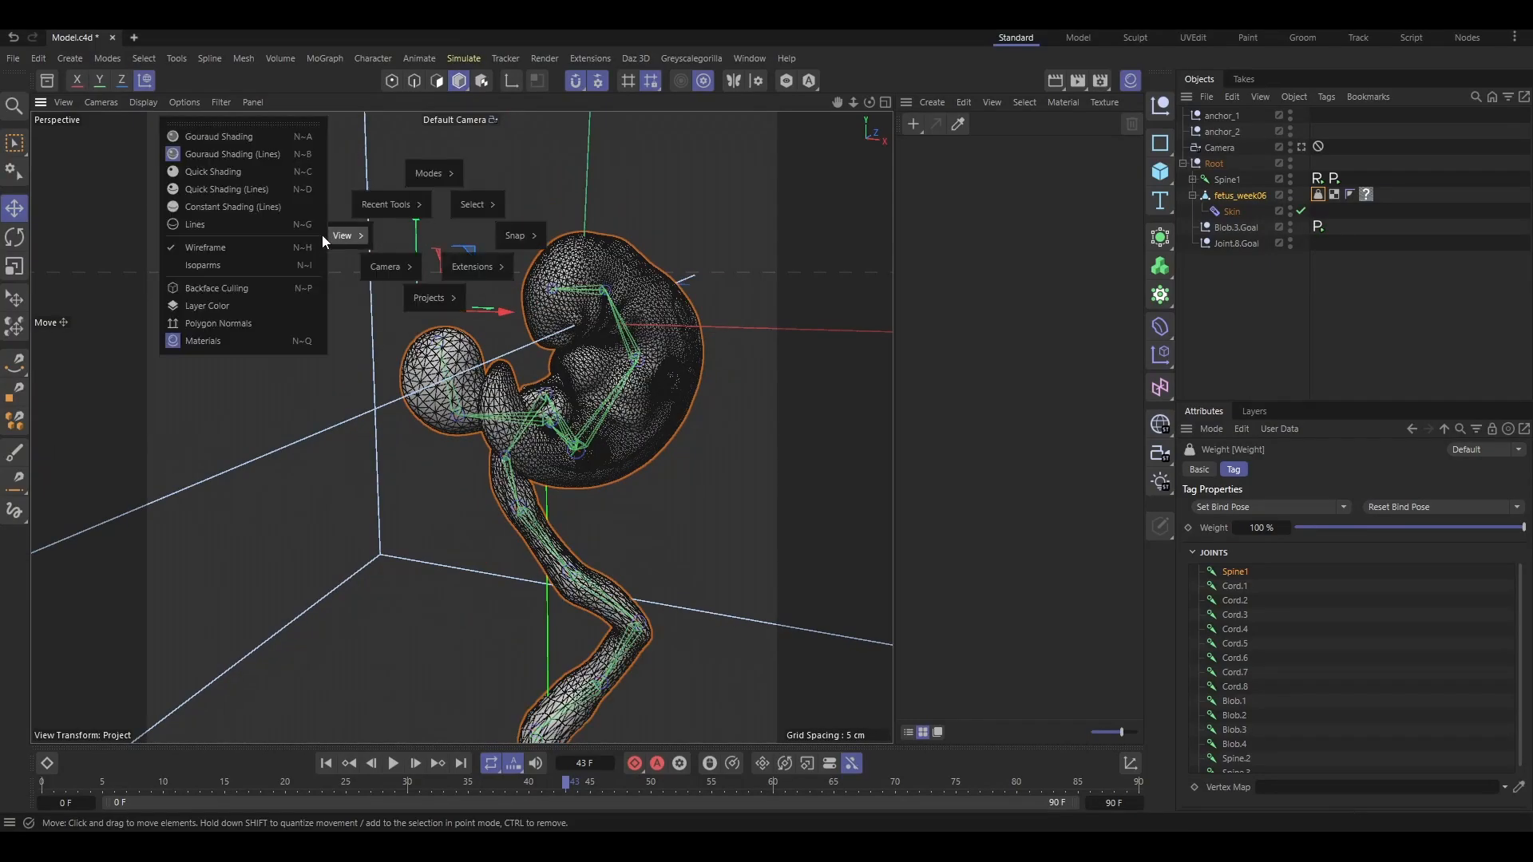
{"action": "left_click", "coordinate": [264, 143]}
{"action": "left_click_drag", "start_coordinate": [1248, 288], "coordinate": [1225, 206]}
{"action": "key", "text": "Delete"}
Step: Remove the fetus_week06 mesh's weight tag and delete the anchors, Camera and Root rig so only the mesh remains
{"action": "left_click", "coordinate": [1235, 198]}
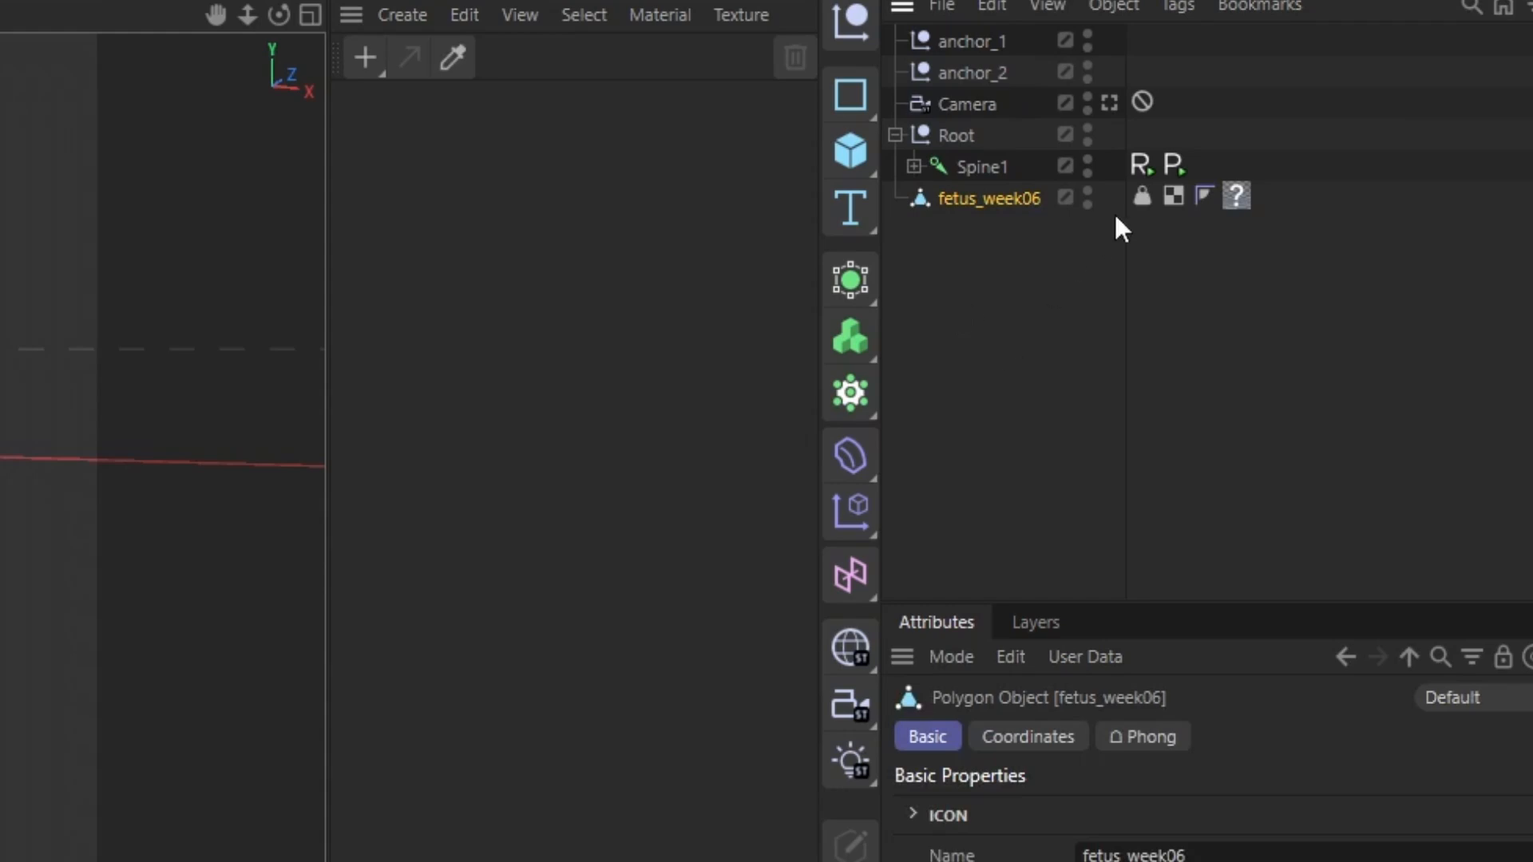
{"action": "left_click", "coordinate": [1141, 196]}
{"action": "key", "text": "Delete"}
{"action": "left_click_drag", "start_coordinate": [1223, 164], "coordinate": [898, 16]}
{"action": "key", "text": "Delete"}
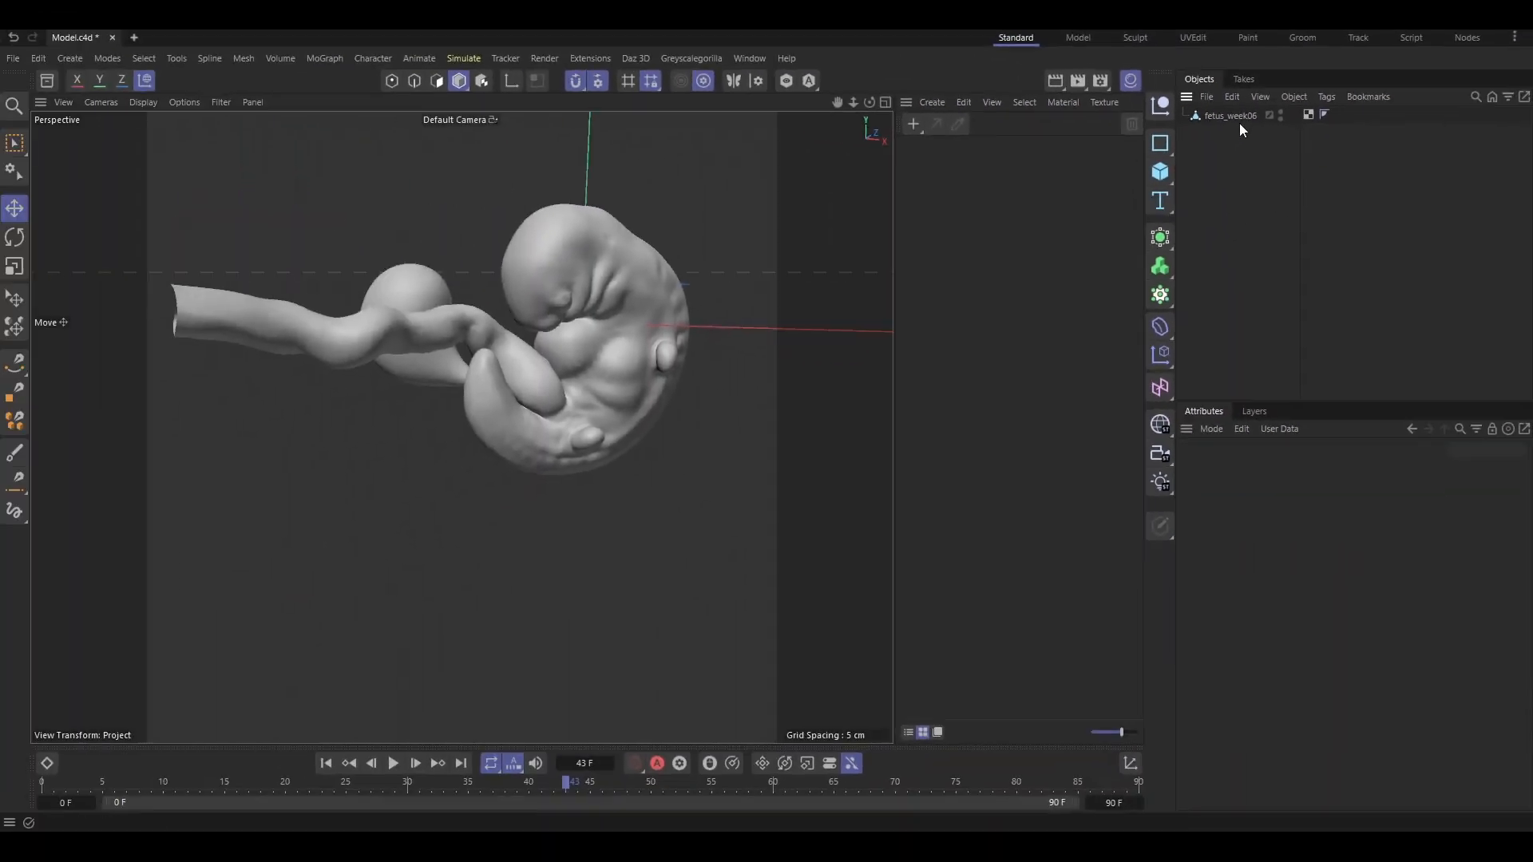
Step: Reset the position and rotation coordinates of the fetus_week06 mesh to 0
{"action": "key", "text": "alt+0"}
{"action": "key", "text": "alt+0"}
{"action": "left_click", "coordinate": [1250, 469]}
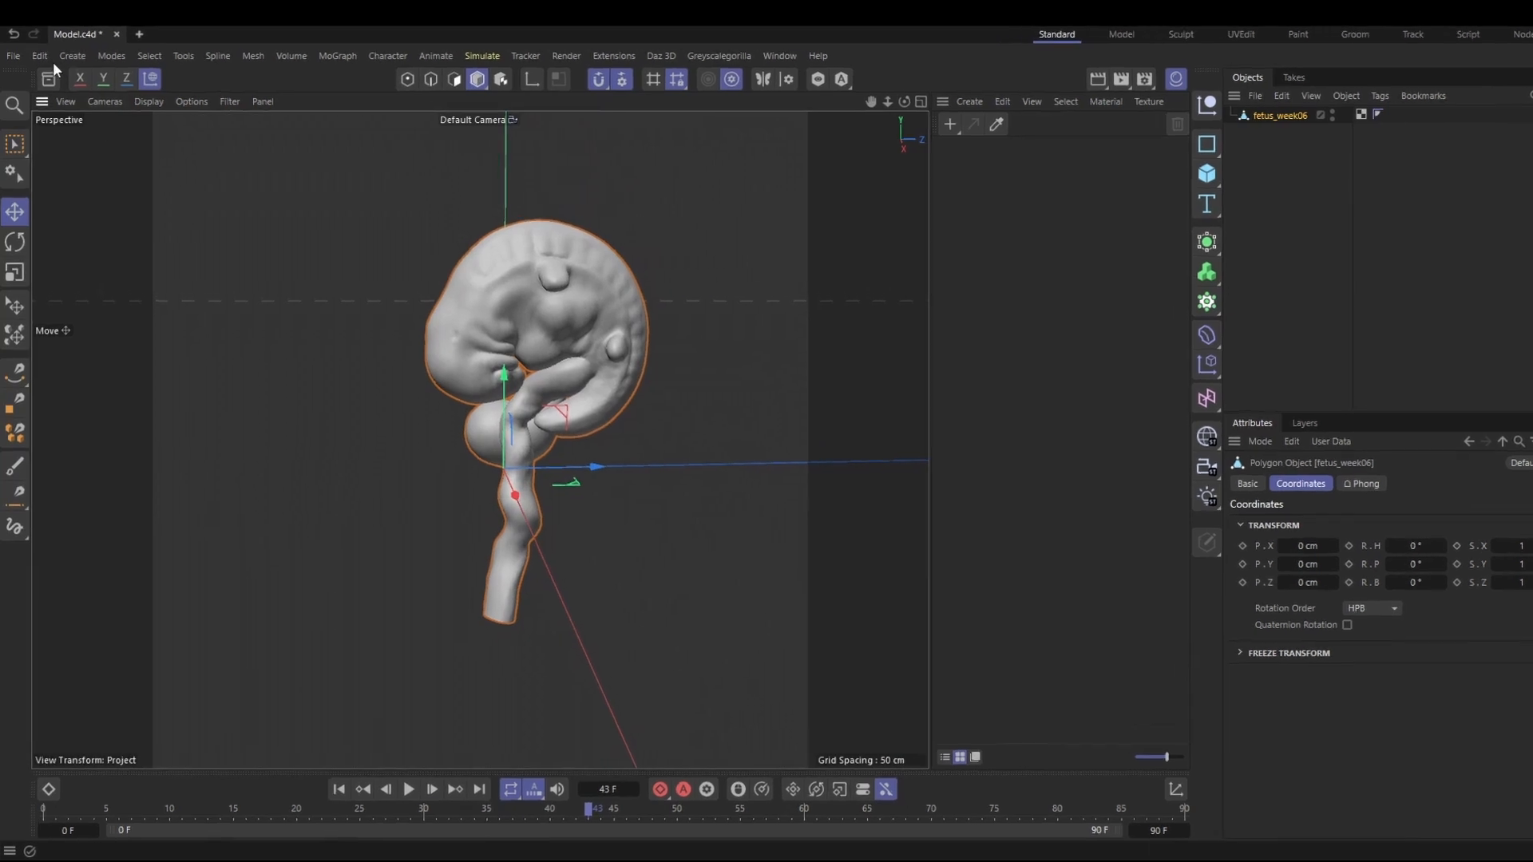
Step: Export the mesh as a Wavefront OBJ named Tri on Local Disk (E:), with scale 1 centimeter and original UVs
{"action": "left_click", "coordinate": [13, 59]}
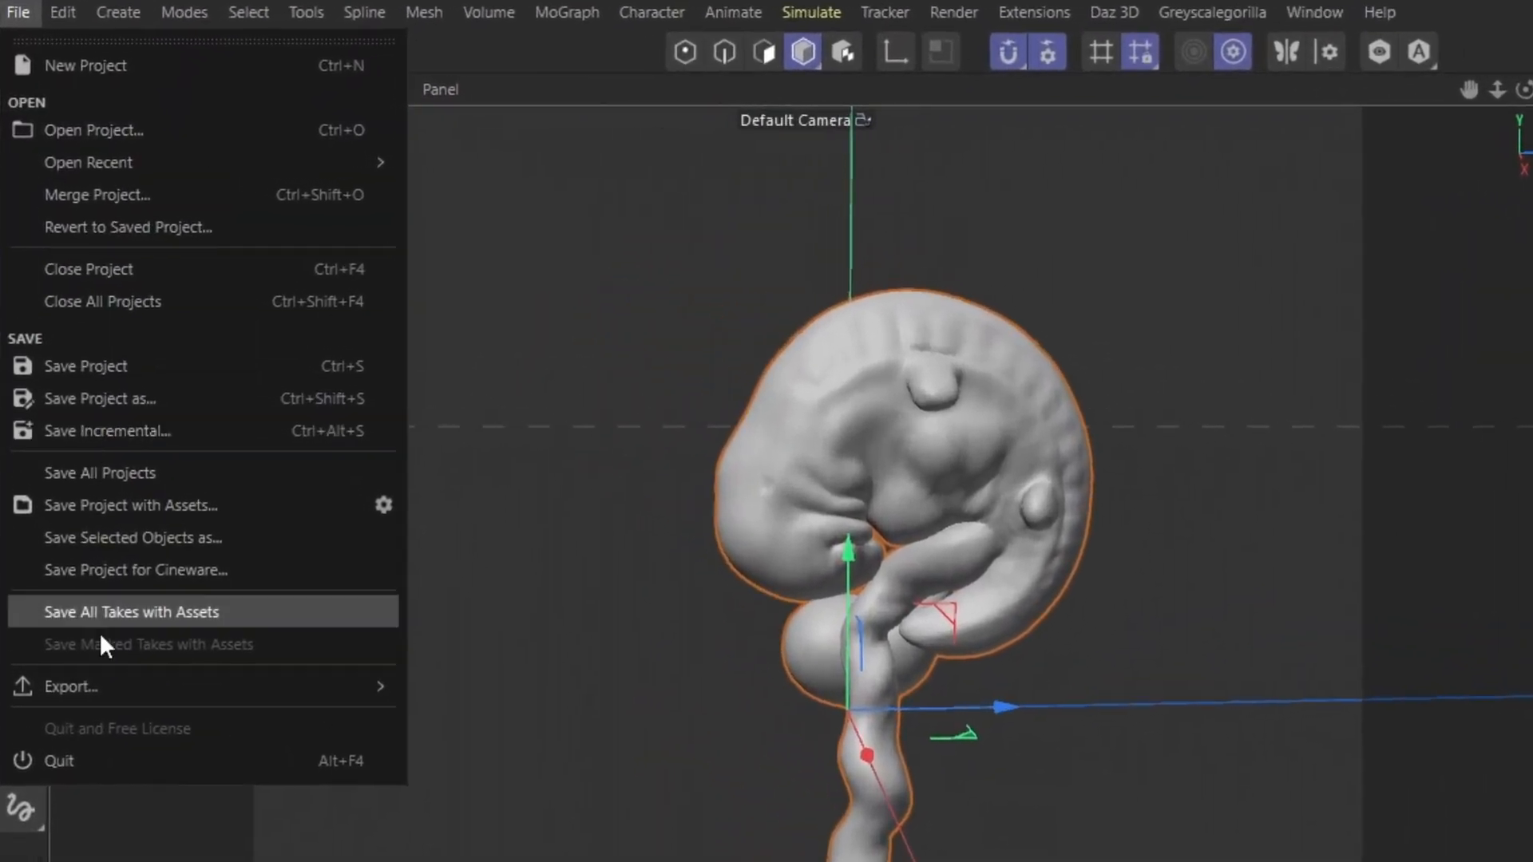
{"action": "mouse_move", "coordinate": [267, 609]}
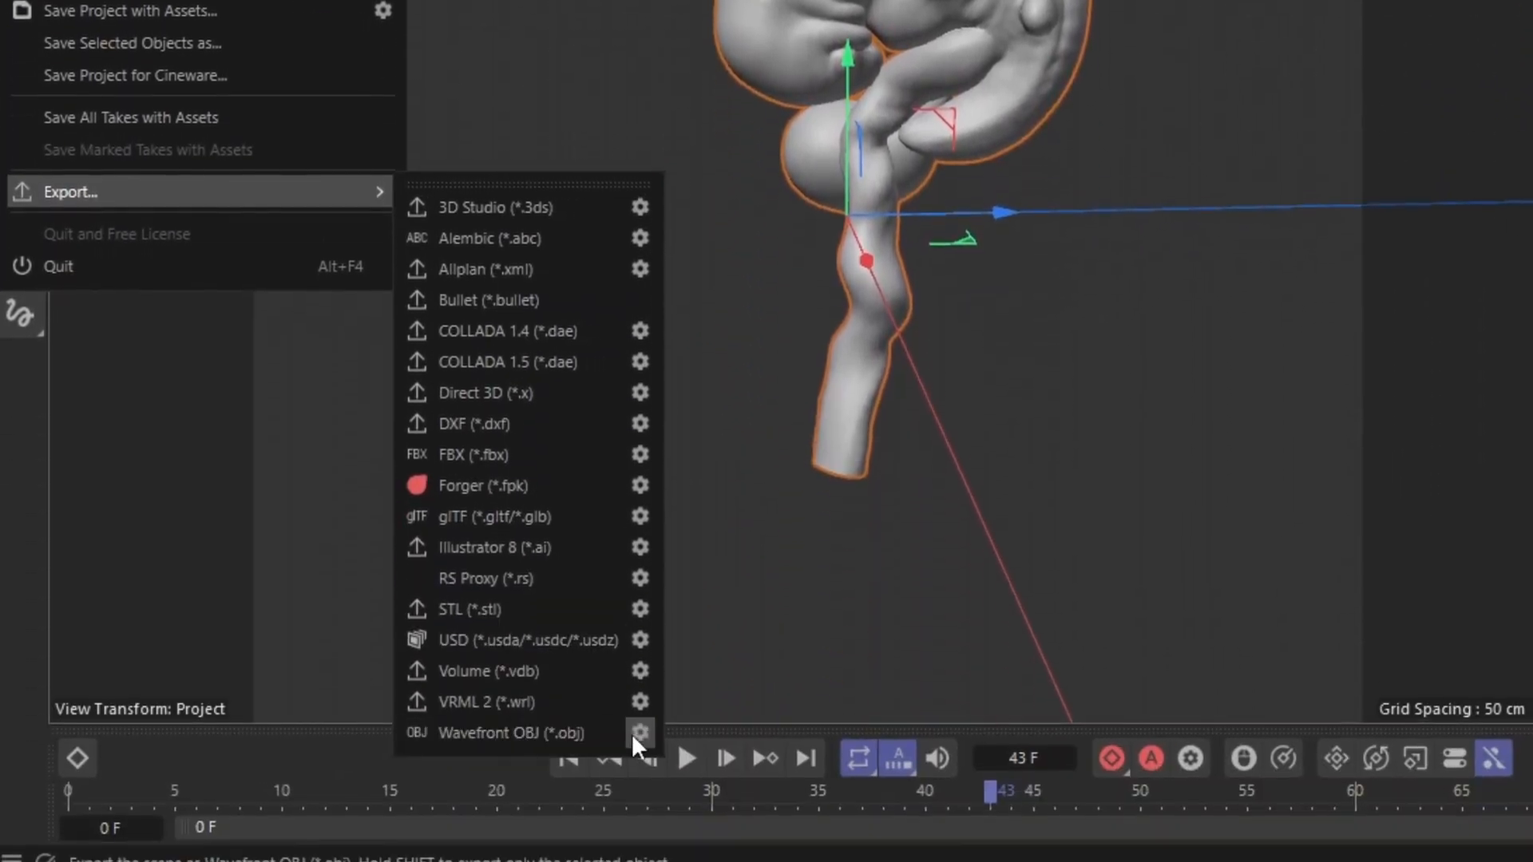
{"action": "left_click", "coordinate": [638, 735]}
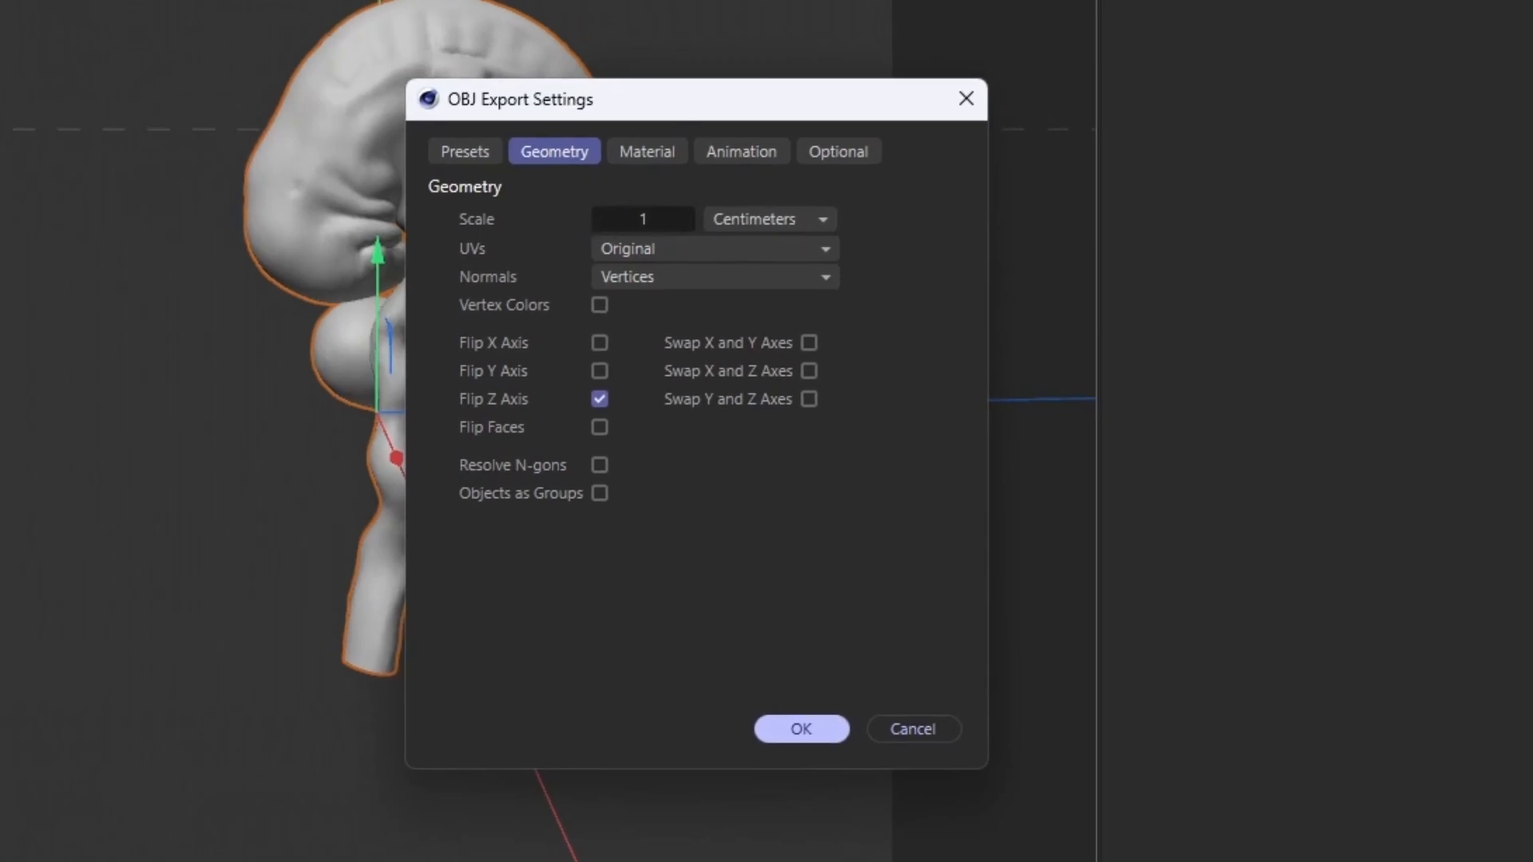
{"action": "left_click", "coordinate": [803, 726]}
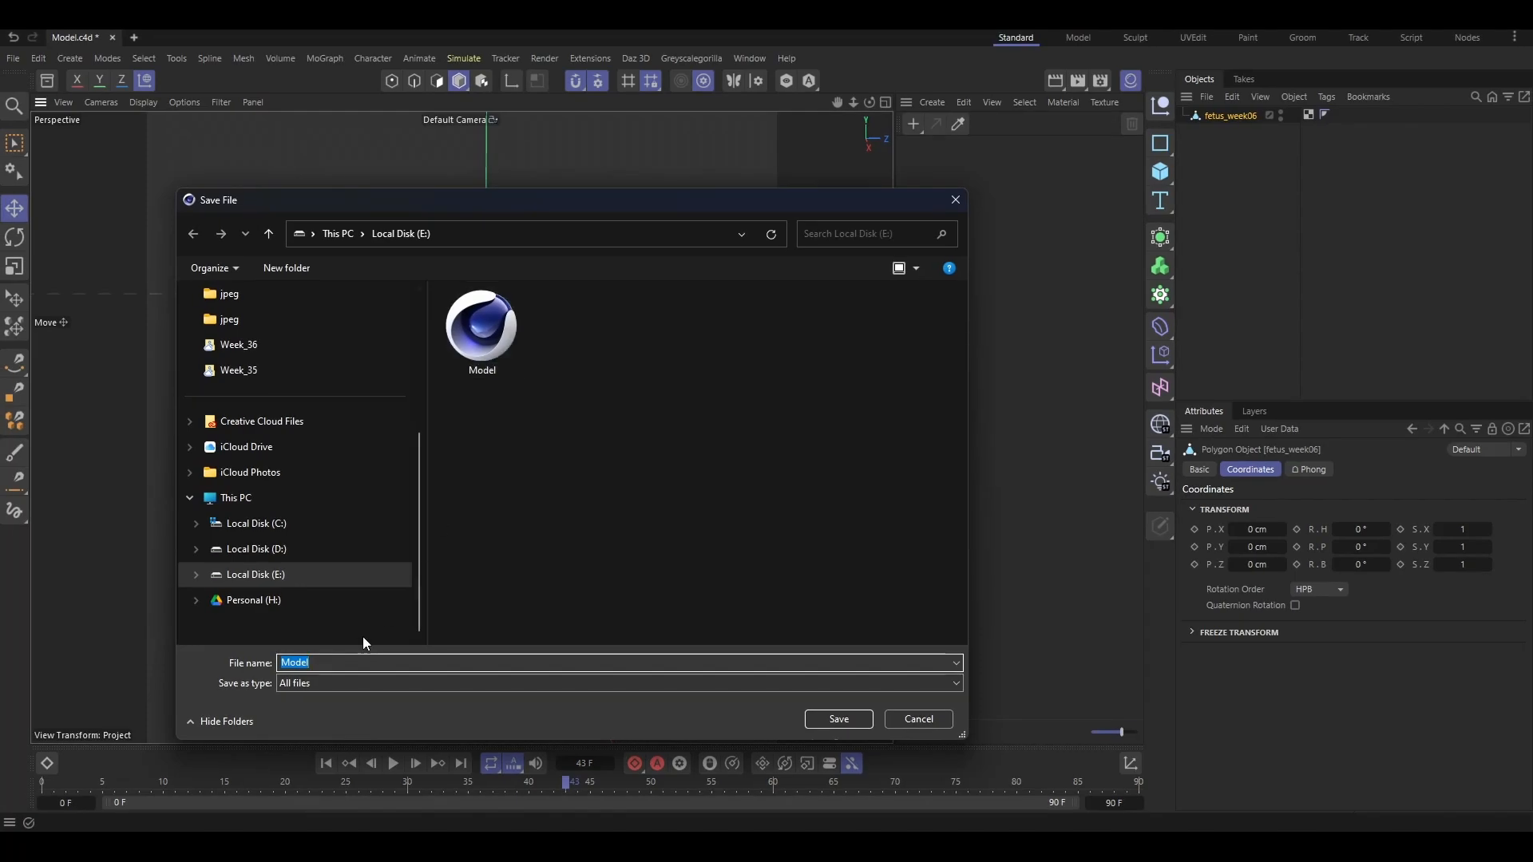
{"action": "type", "text": "Tri"}
{"action": "left_click", "coordinate": [835, 718]}
{"action": "left_click", "coordinate": [1251, 207]}
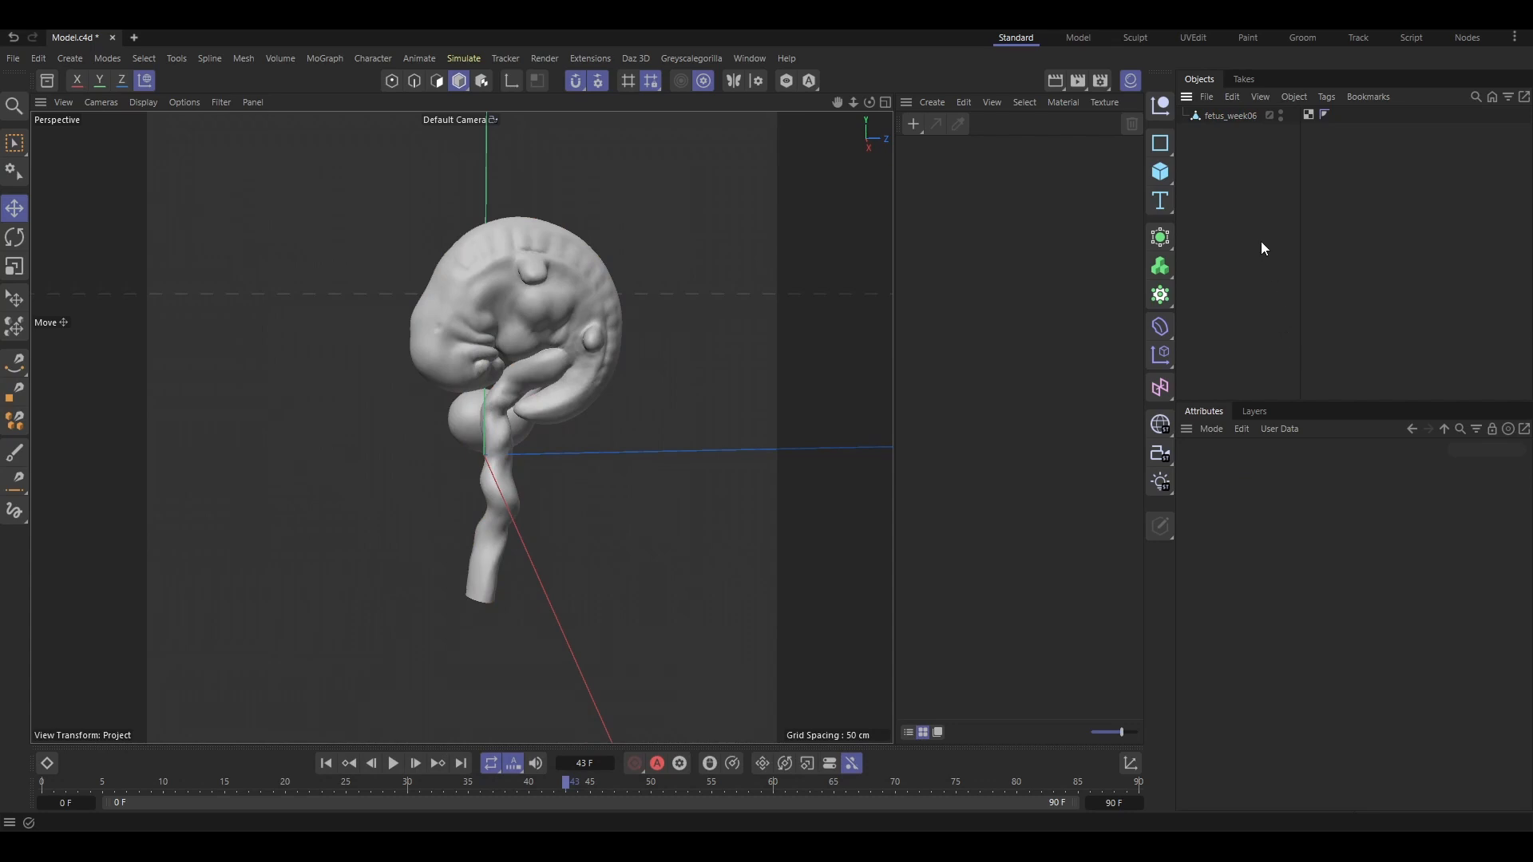
Step: Undo the scene cleanup to restore the rig, the Skin object and the mesh's tags
{"action": "key", "text": "ctrl+z"}
{"action": "key", "text": "ctrl+z"}
{"action": "key", "text": "ctrl+z"}
{"action": "key", "text": "ctrl+z"}
{"action": "key", "text": "ctrl+z"}
{"action": "key", "text": "ctrl+z"}
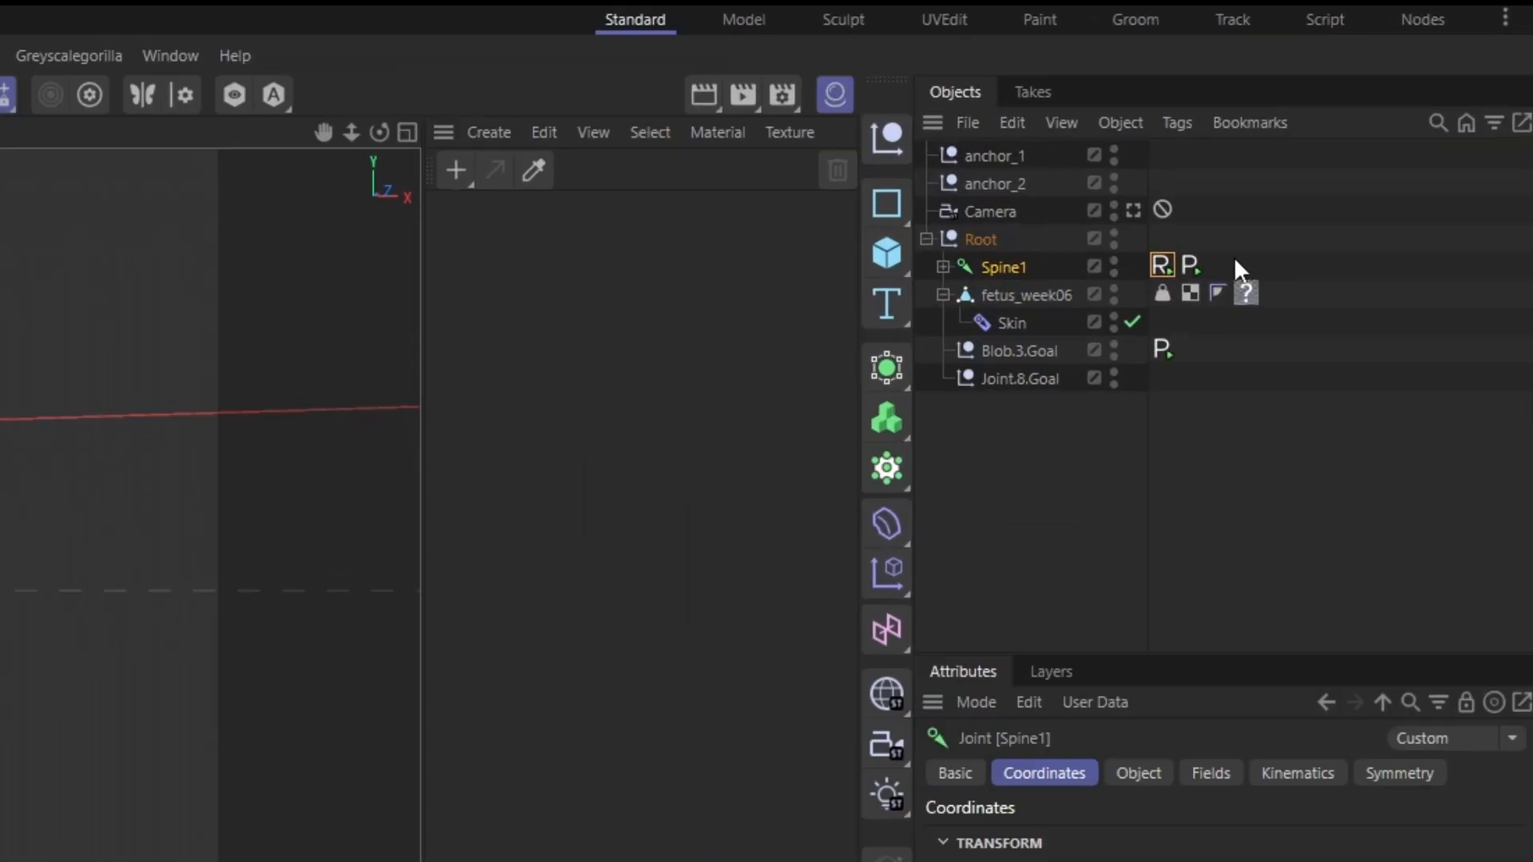
Step: Delete the R and P tags on Spine1, the P tag on Blob.3.Goal, and both goal objects
{"action": "left_click_drag", "start_coordinate": [1357, 174], "coordinate": [1310, 182]}
{"action": "key", "text": "Delete"}
{"action": "left_click", "coordinate": [1314, 225]}
{"action": "key", "text": "Delete"}
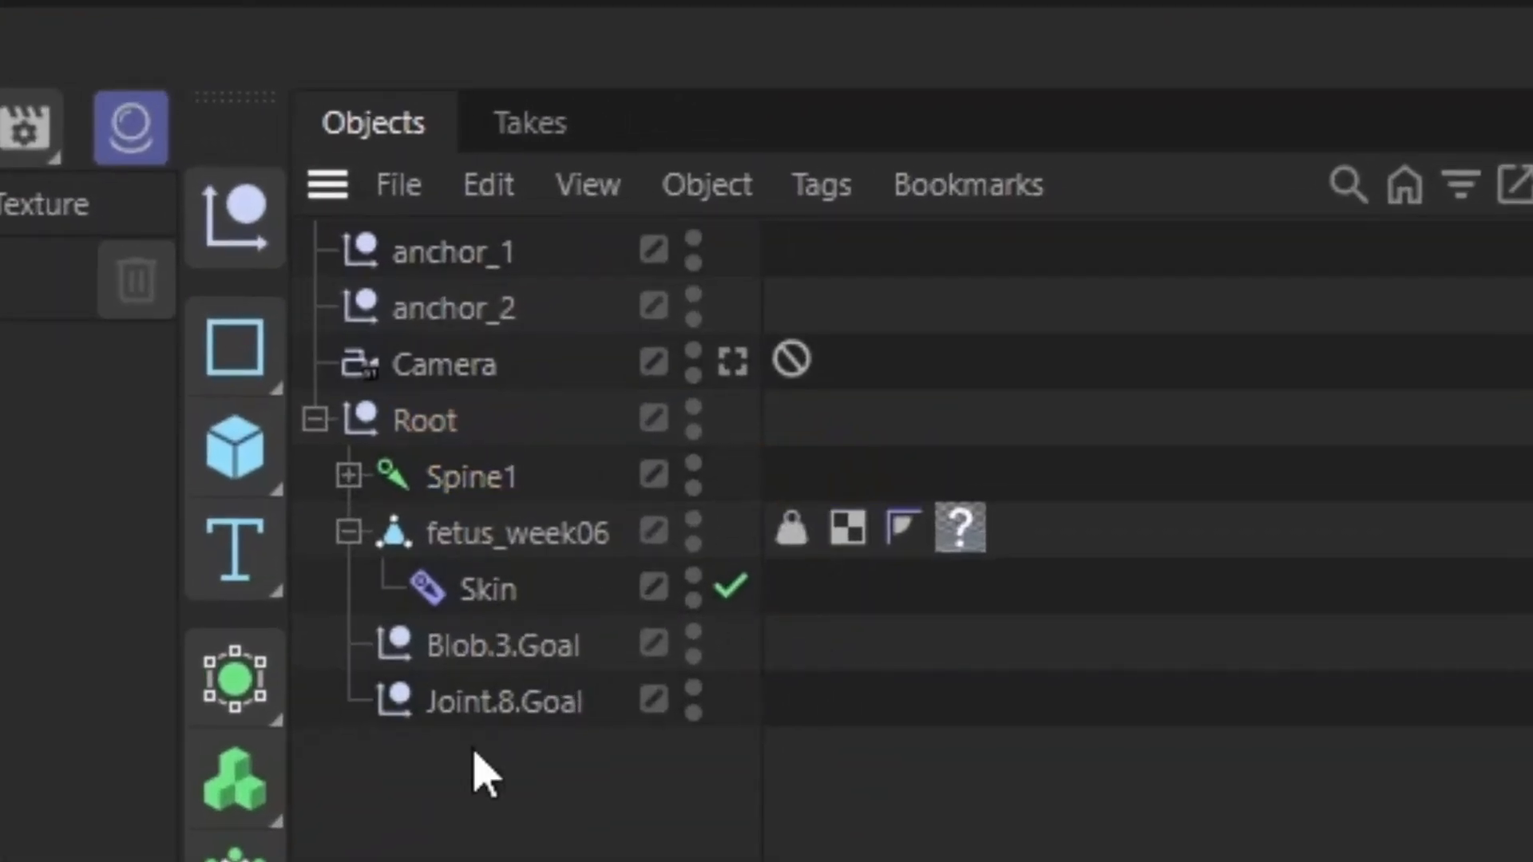
{"action": "left_click_drag", "start_coordinate": [479, 769], "coordinate": [472, 677]}
{"action": "key", "text": "Delete"}
Step: Delete anchor_1, anchor_2 and the Camera, keeping the Root hierarchy with Spine1, fetus_week06 and Skin
{"action": "left_click_drag", "start_coordinate": [816, 440], "coordinate": [321, 246]}
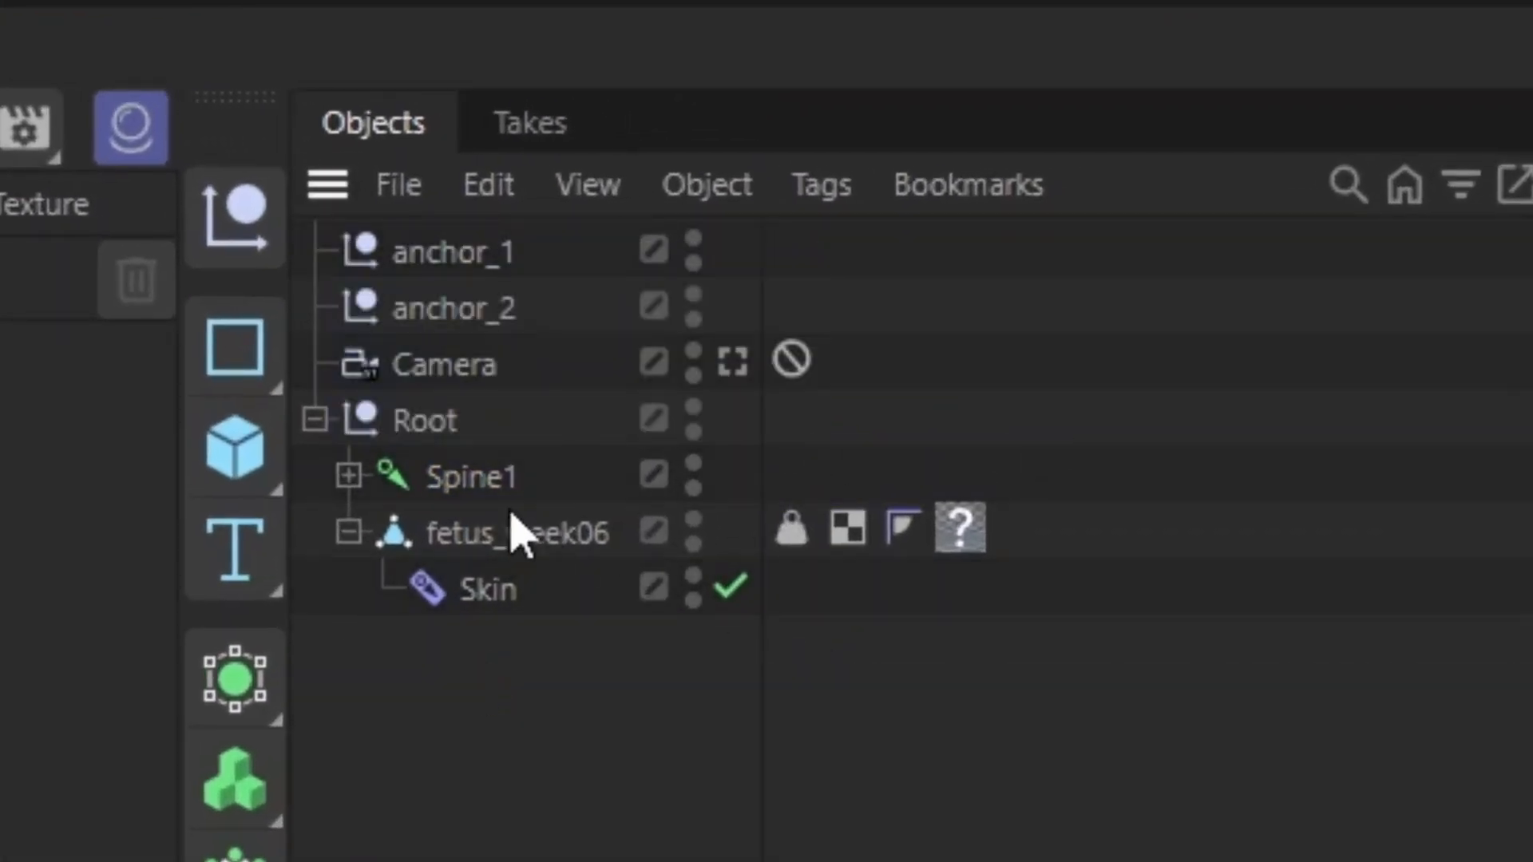
{"action": "left_click", "coordinate": [424, 423]}
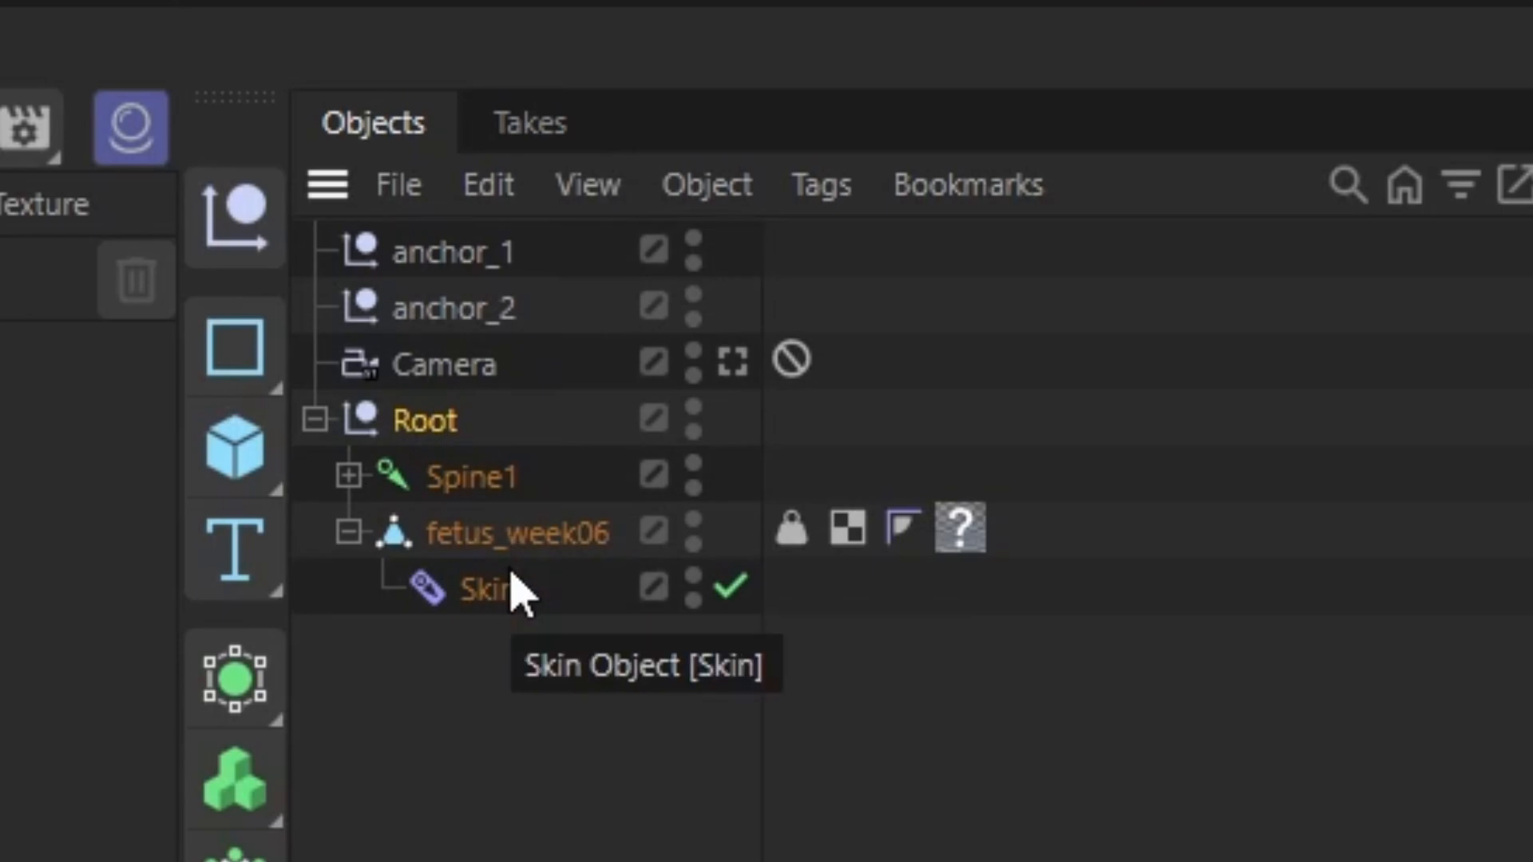
{"action": "left_click_drag", "start_coordinate": [954, 346], "coordinate": [44, 102]}
{"action": "key", "text": "Delete"}
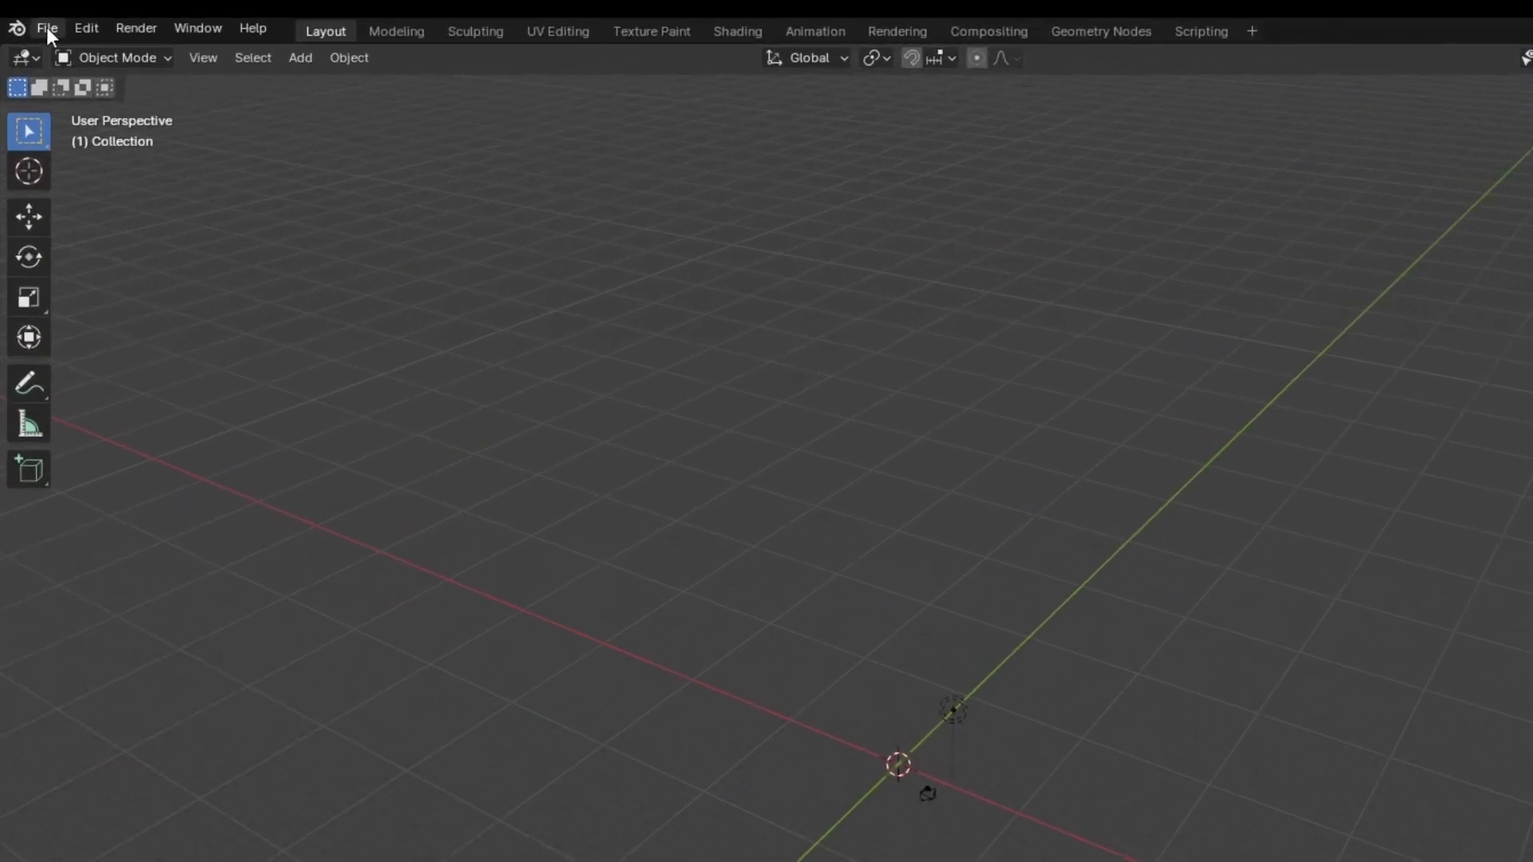
Step: In Blender, import the Wavefront file Tri.obj from the E: drive
{"action": "left_click", "coordinate": [35, 9]}
{"action": "mouse_move", "coordinate": [180, 468]}
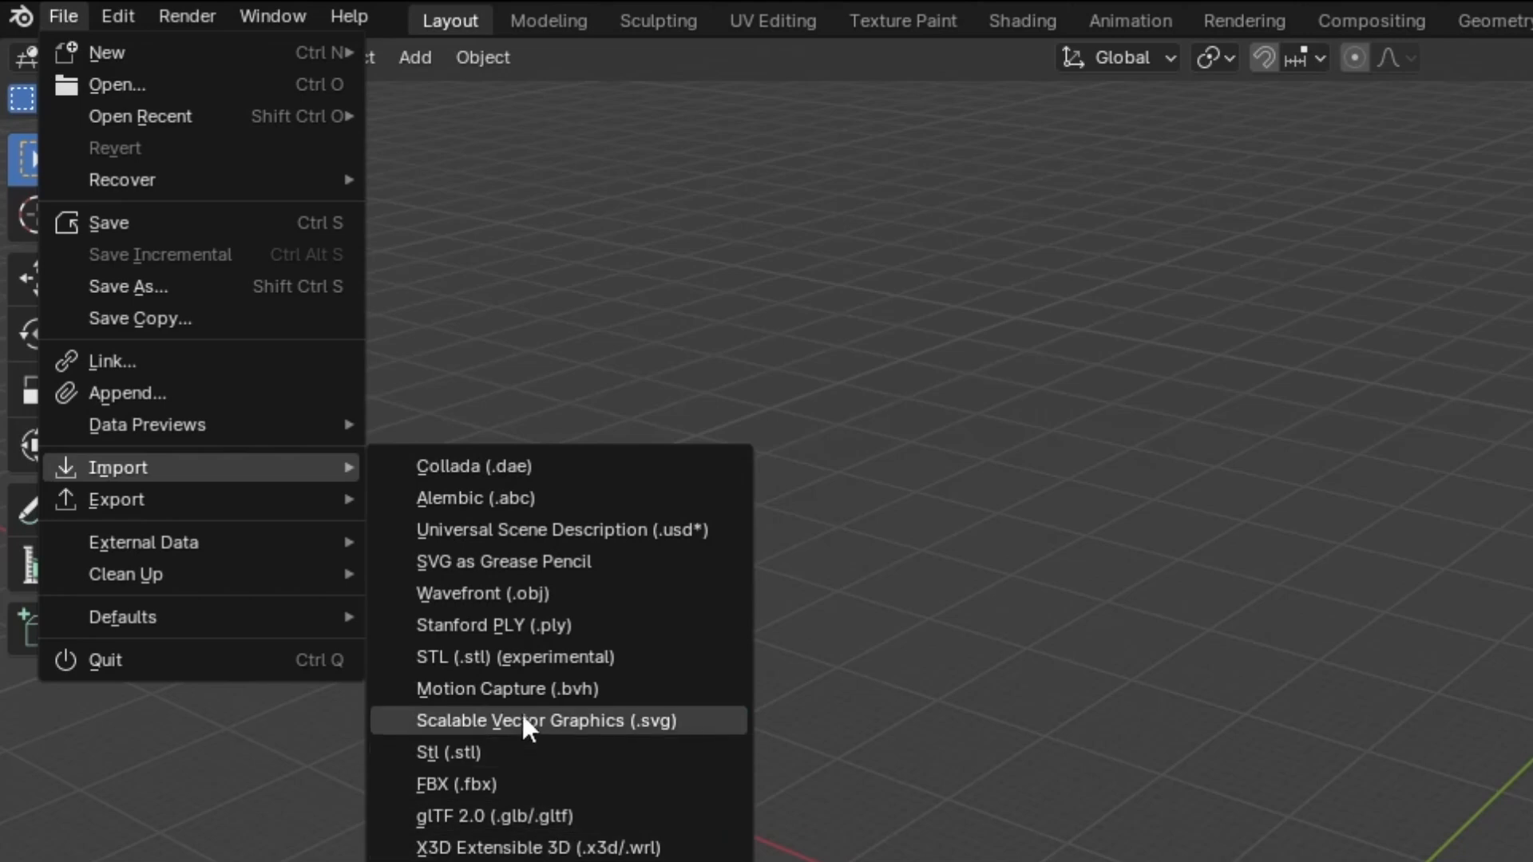
{"action": "left_click", "coordinate": [482, 592]}
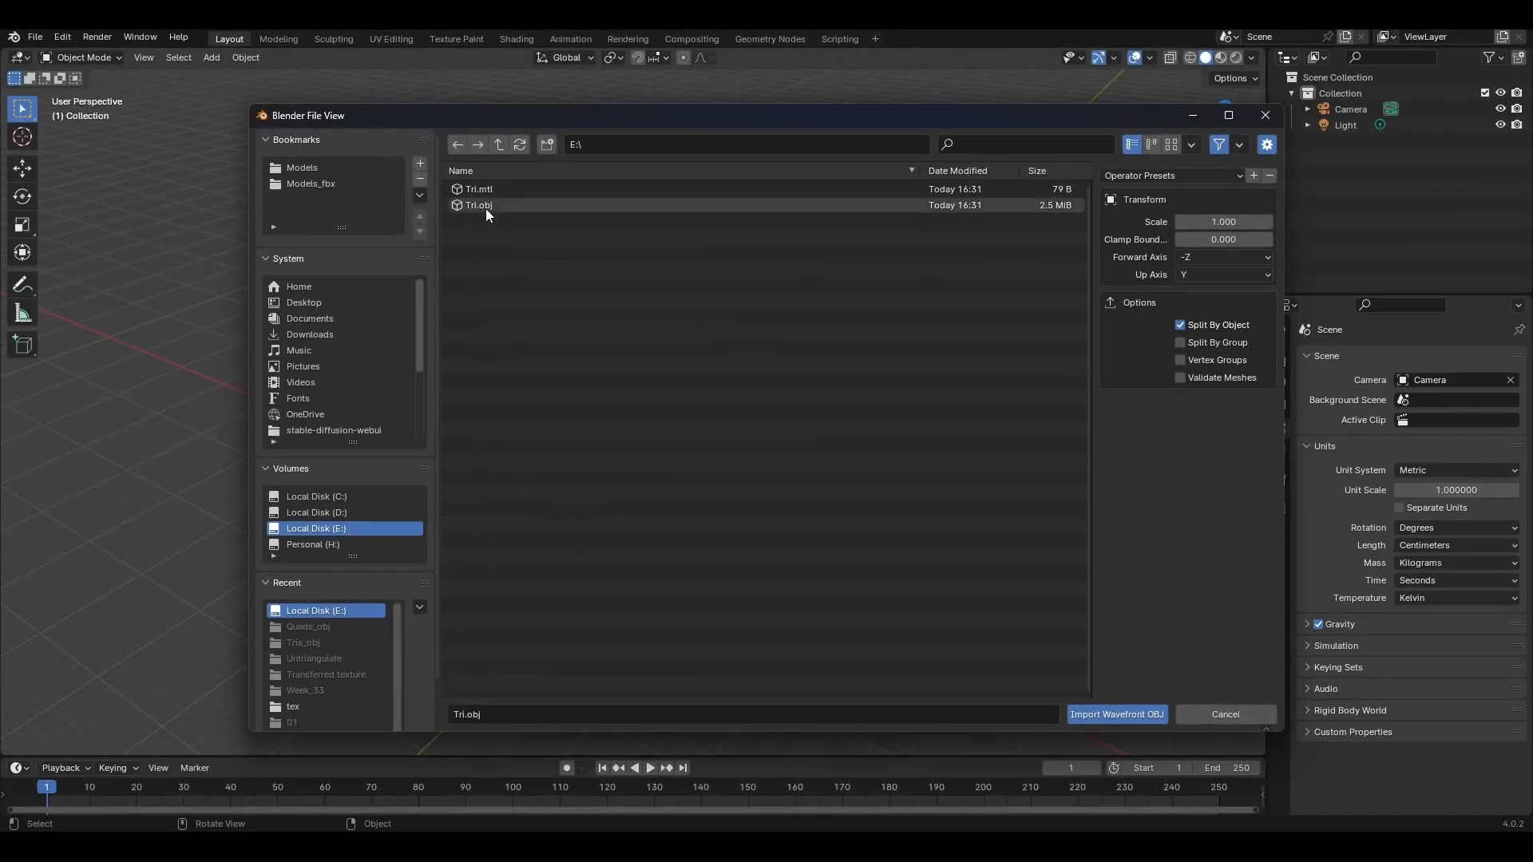
{"action": "double_click", "coordinate": [474, 204]}
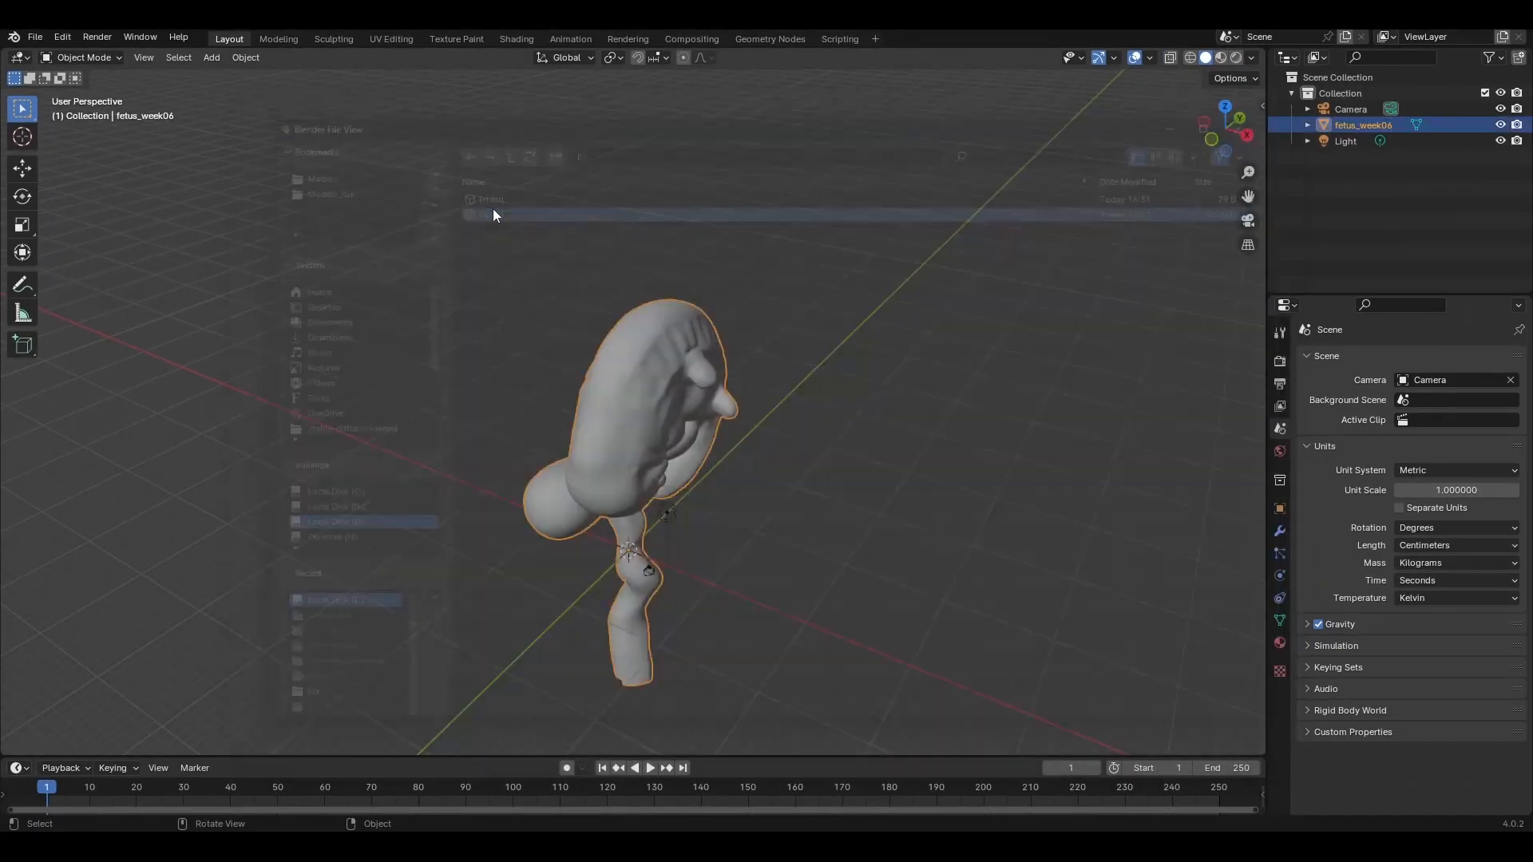
{"action": "left_click", "coordinate": [896, 440]}
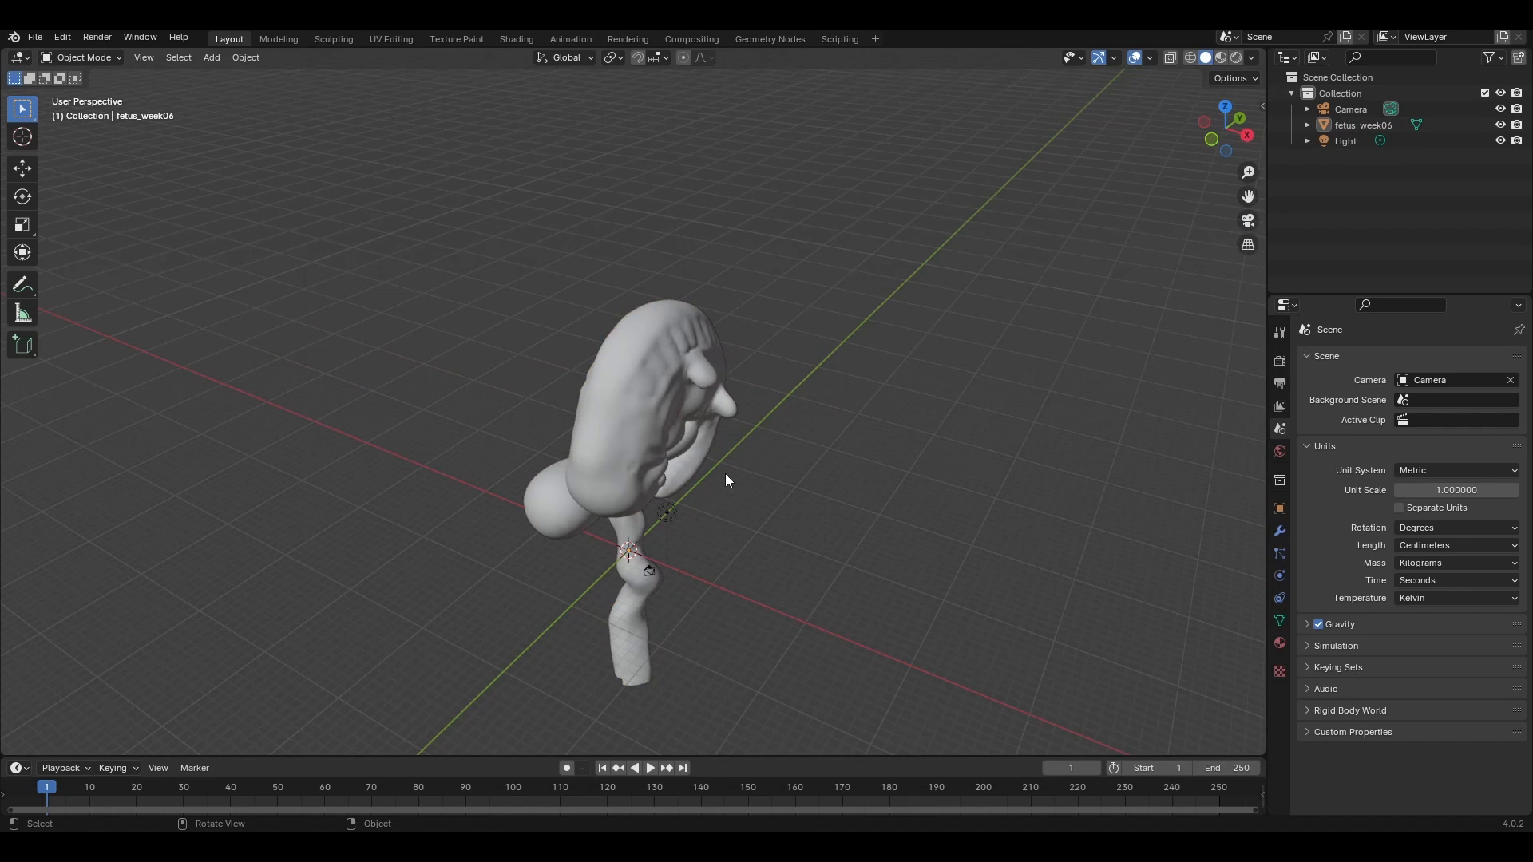
Step: Inspect the imported fetus_week06 mesh and its full UV layout in the UV Editing workspace, then return to Layout
{"action": "left_click_drag", "start_coordinate": [589, 400], "coordinate": [640, 412], "text": "alt"}
{"action": "left_click_drag", "start_coordinate": [640, 412], "coordinate": [615, 391], "text": "alt"}
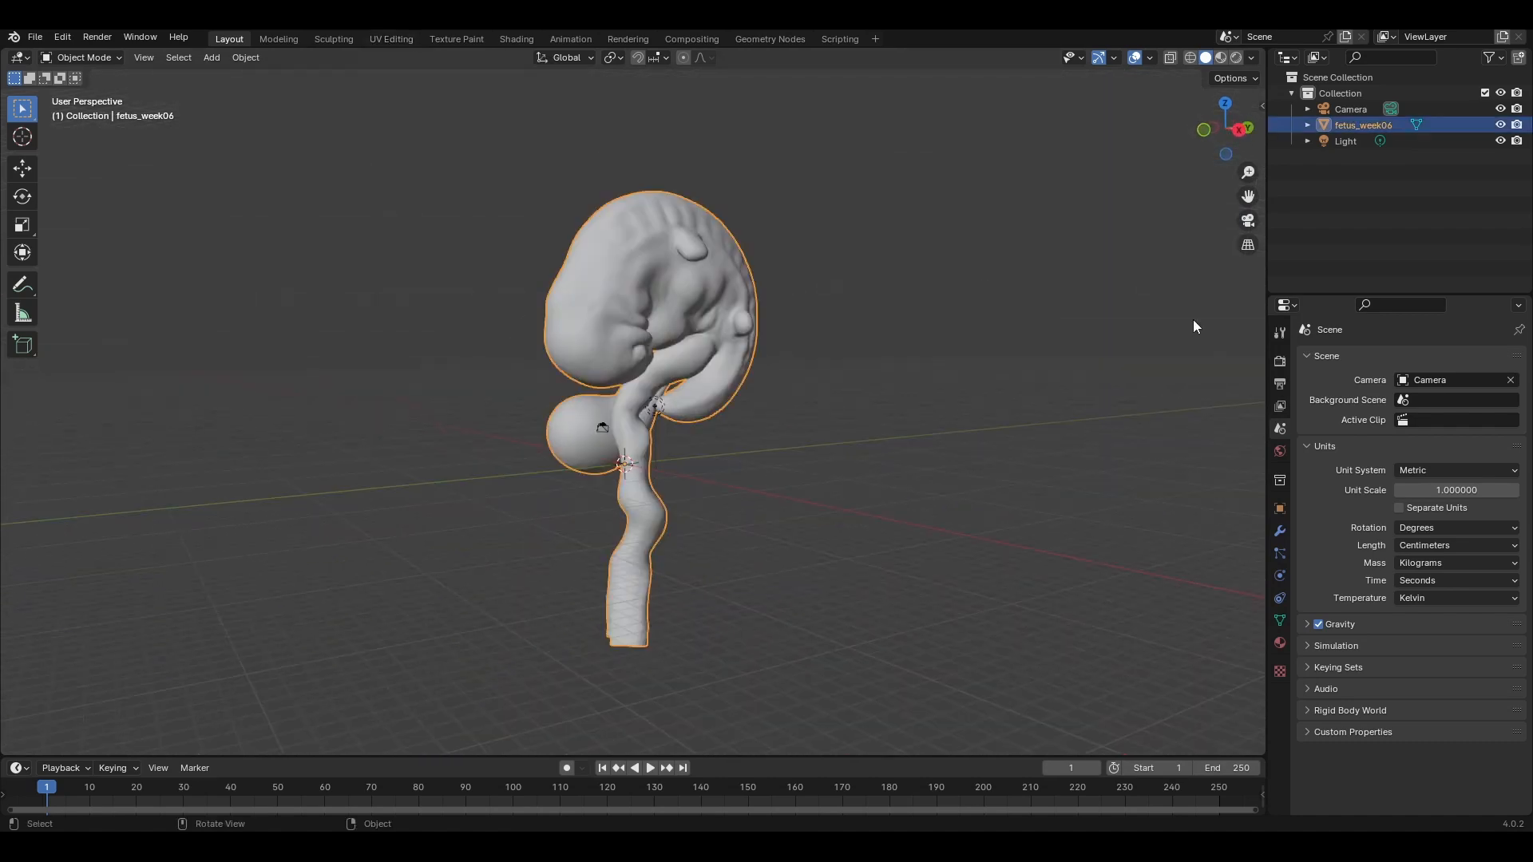
{"action": "left_click", "coordinate": [391, 39]}
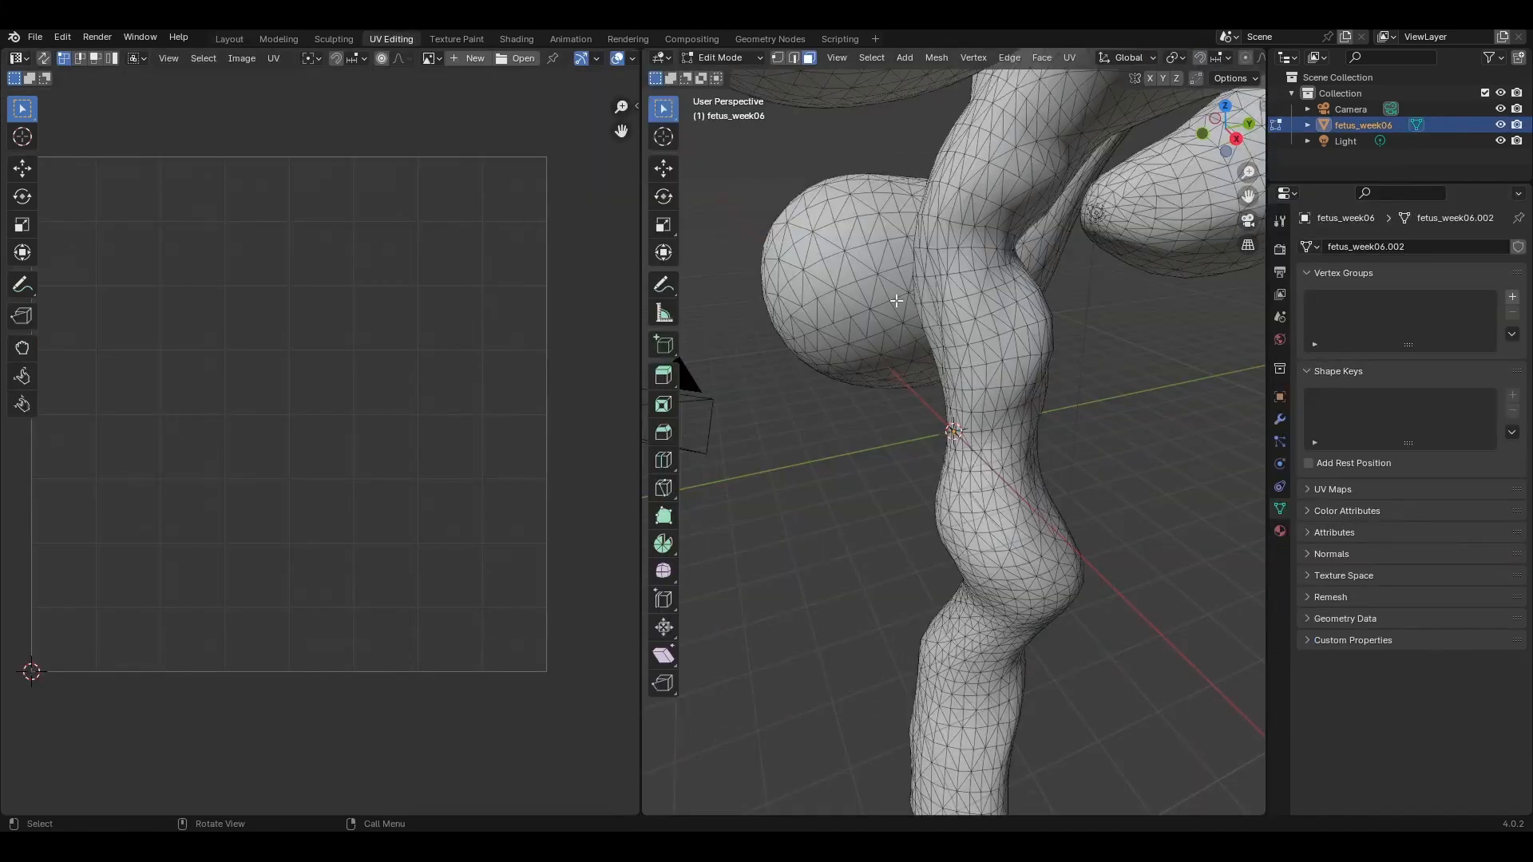
{"action": "key", "text": "a"}
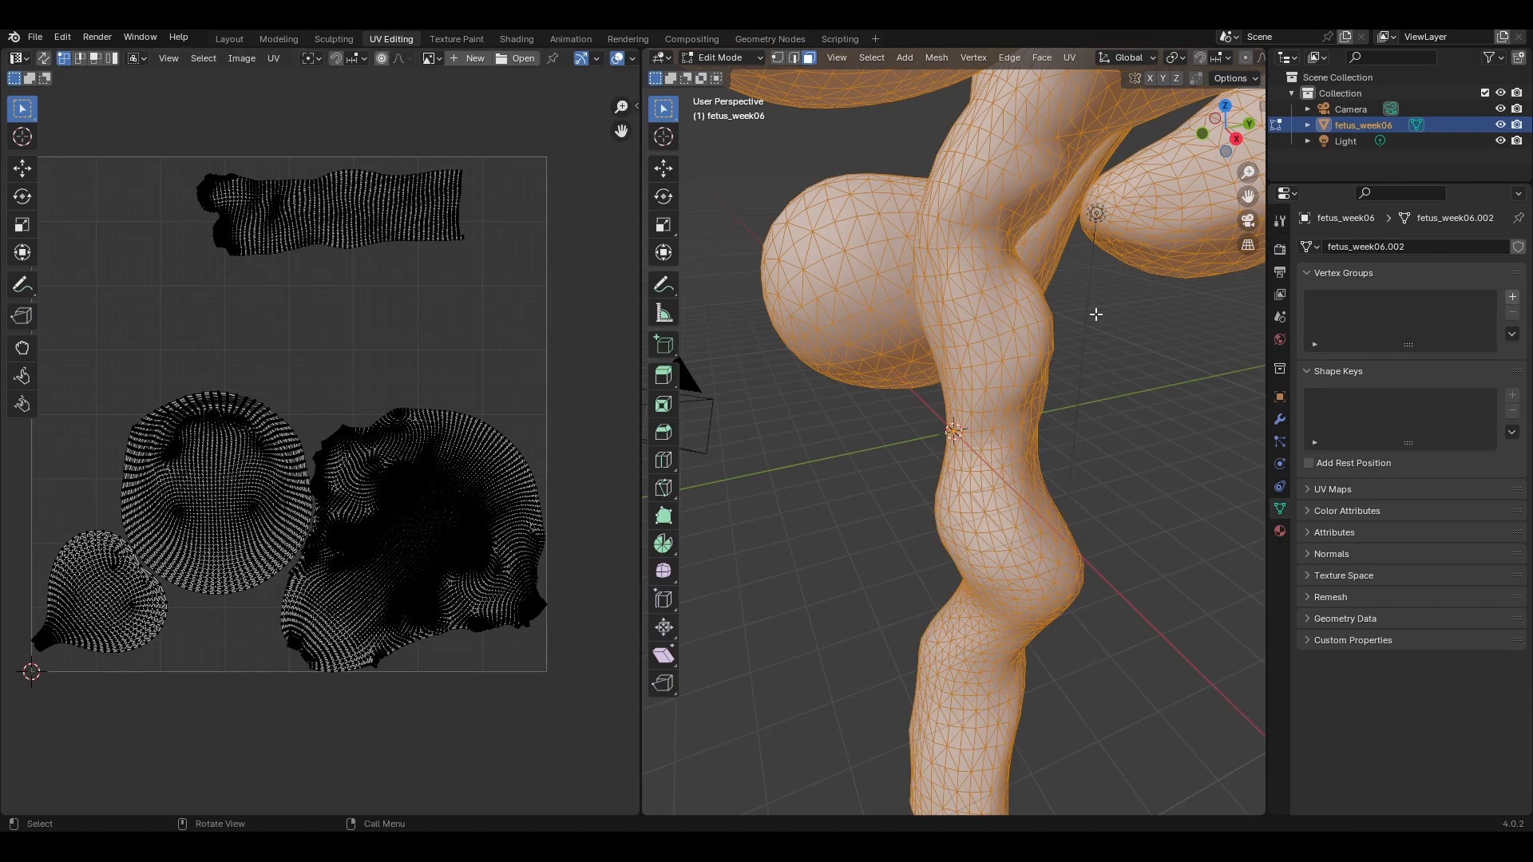
{"action": "left_click", "coordinate": [229, 39]}
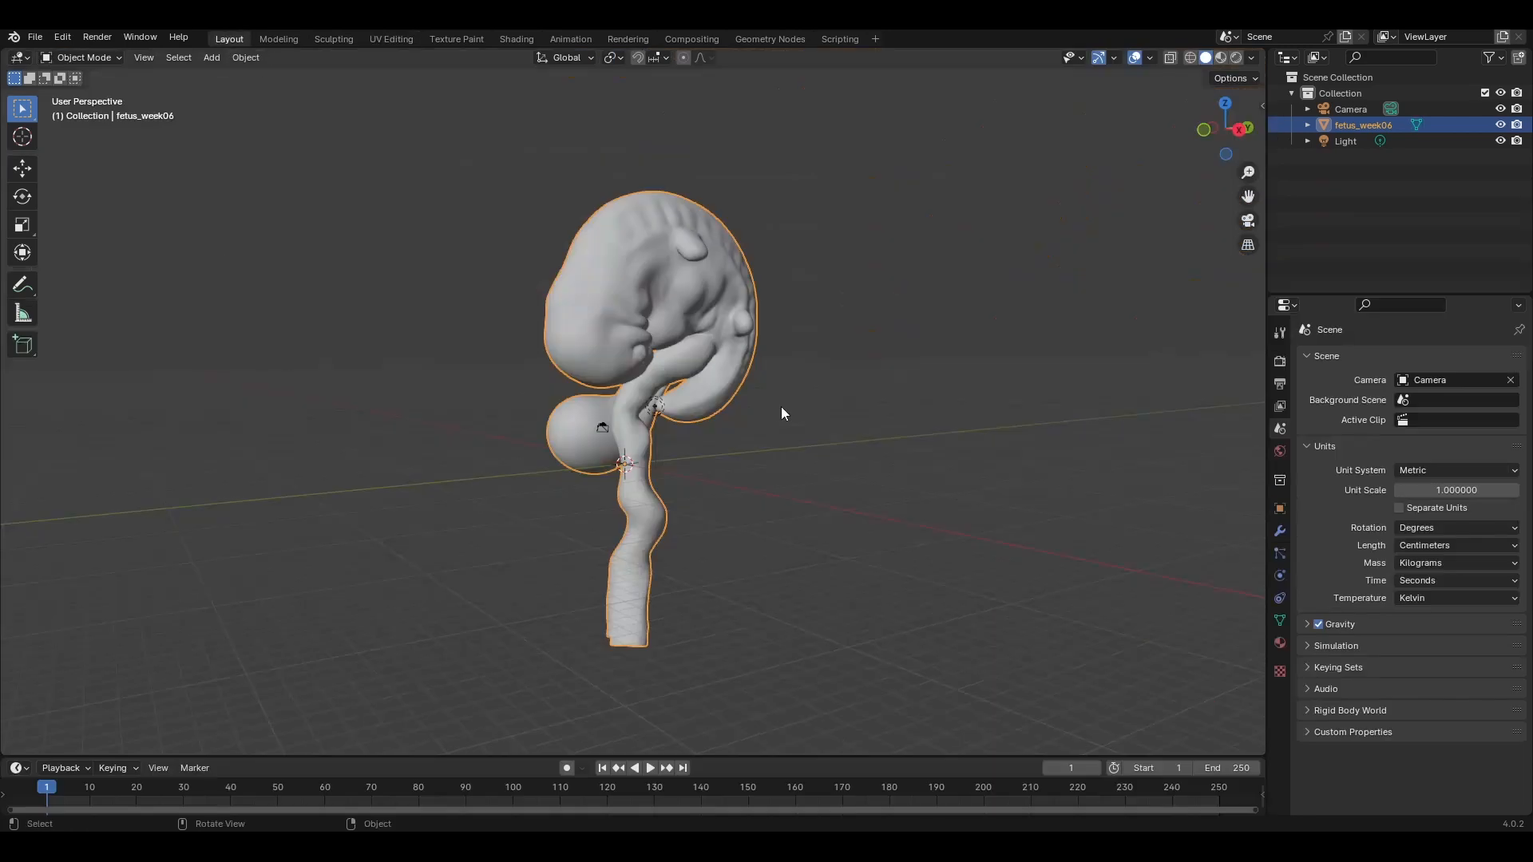
Step: Enter Edit Mode on fetus_week06 in face selection mode and select all faces
{"action": "key", "text": "Tab"}
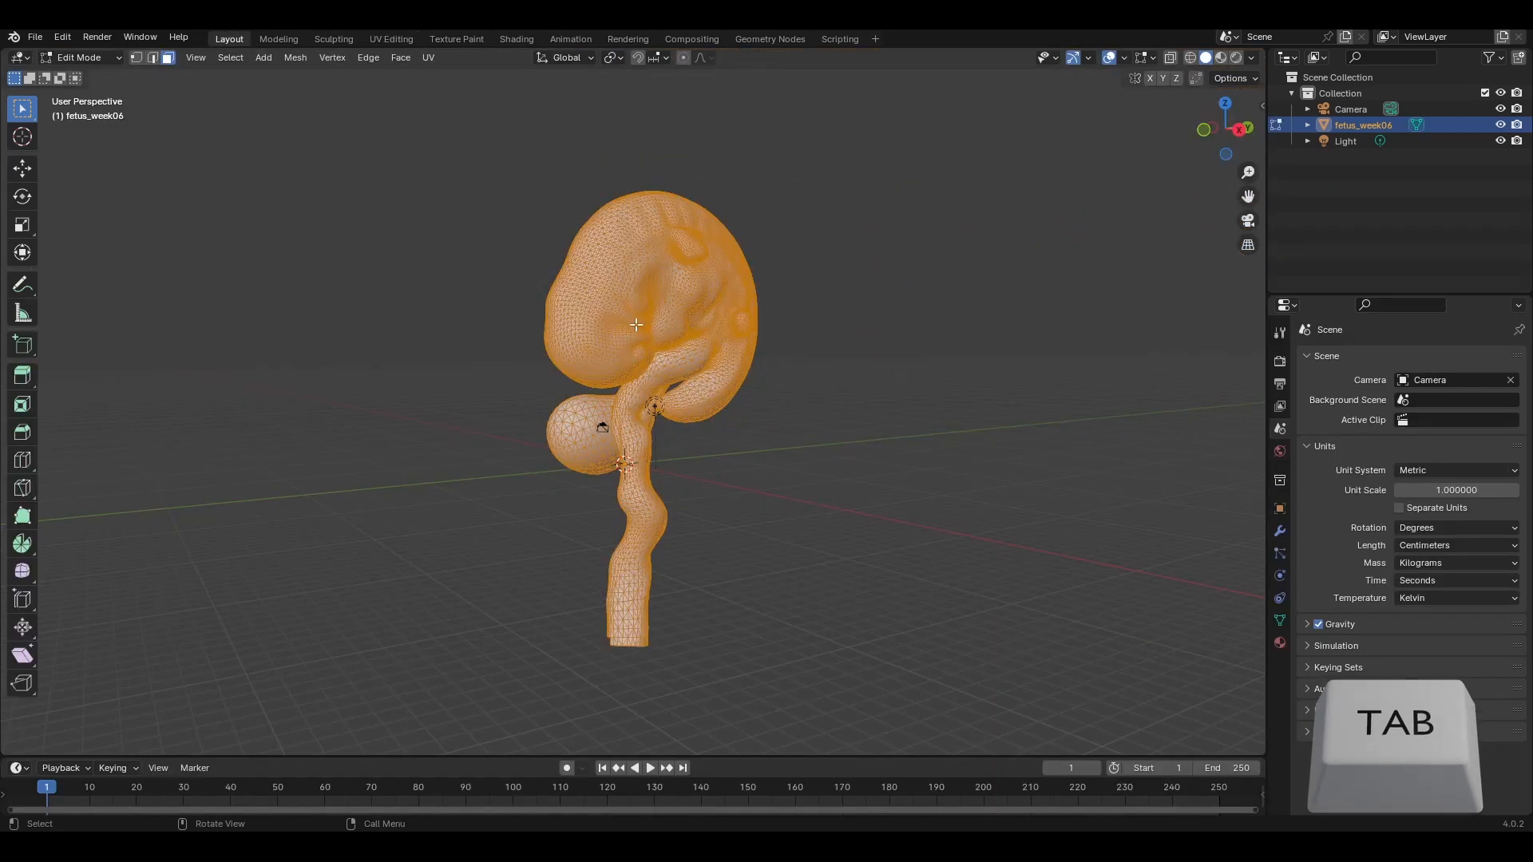
{"action": "key", "text": "3"}
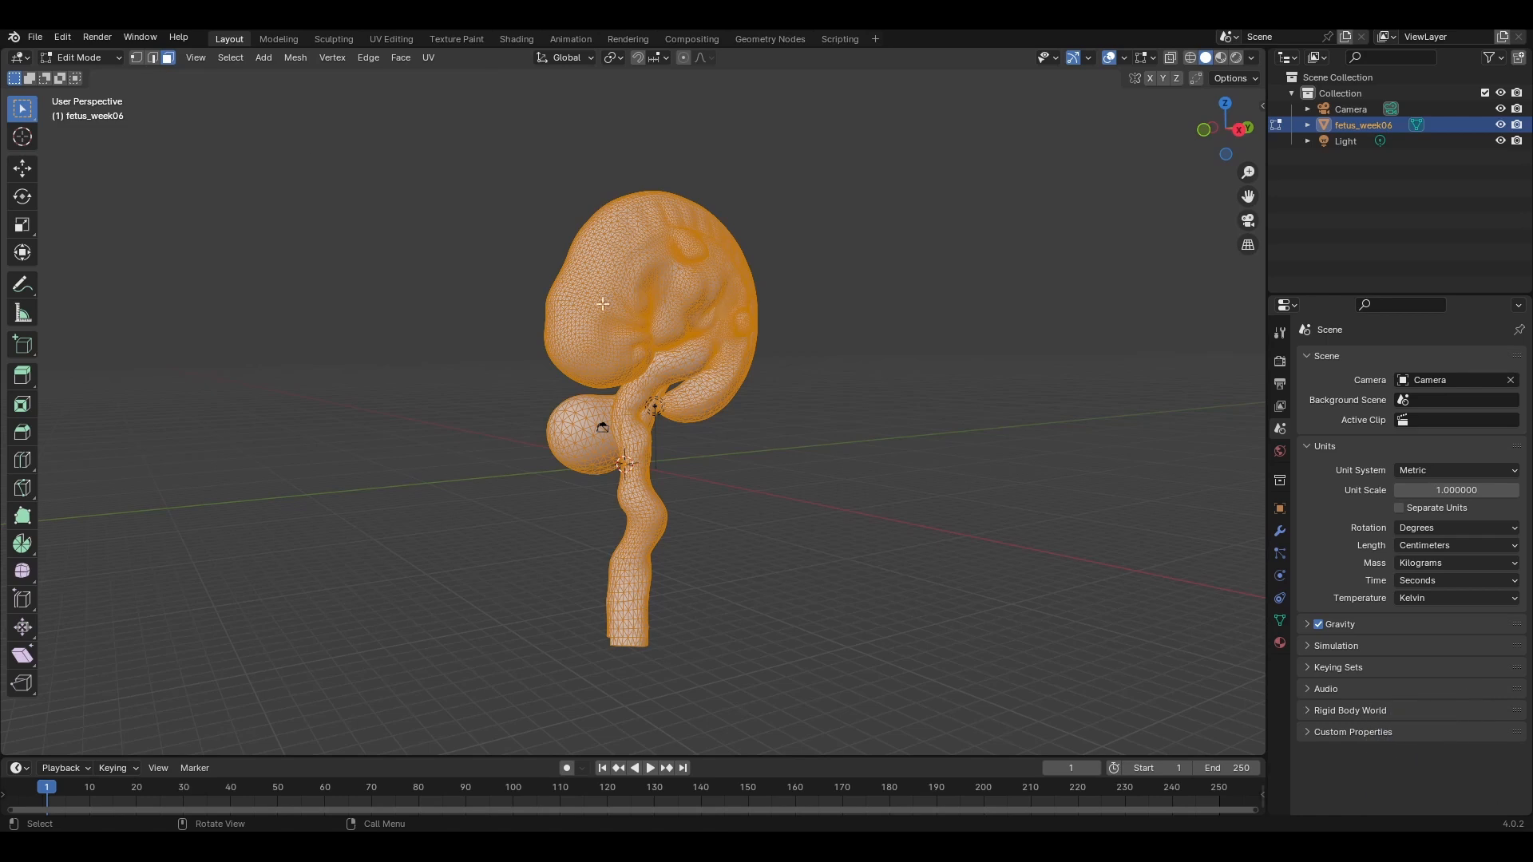
{"action": "key", "text": "a"}
Step: Try Tris to Quads with its default comparison options on the selected faces and examine the UV islands for damage
{"action": "left_click", "coordinate": [400, 58]}
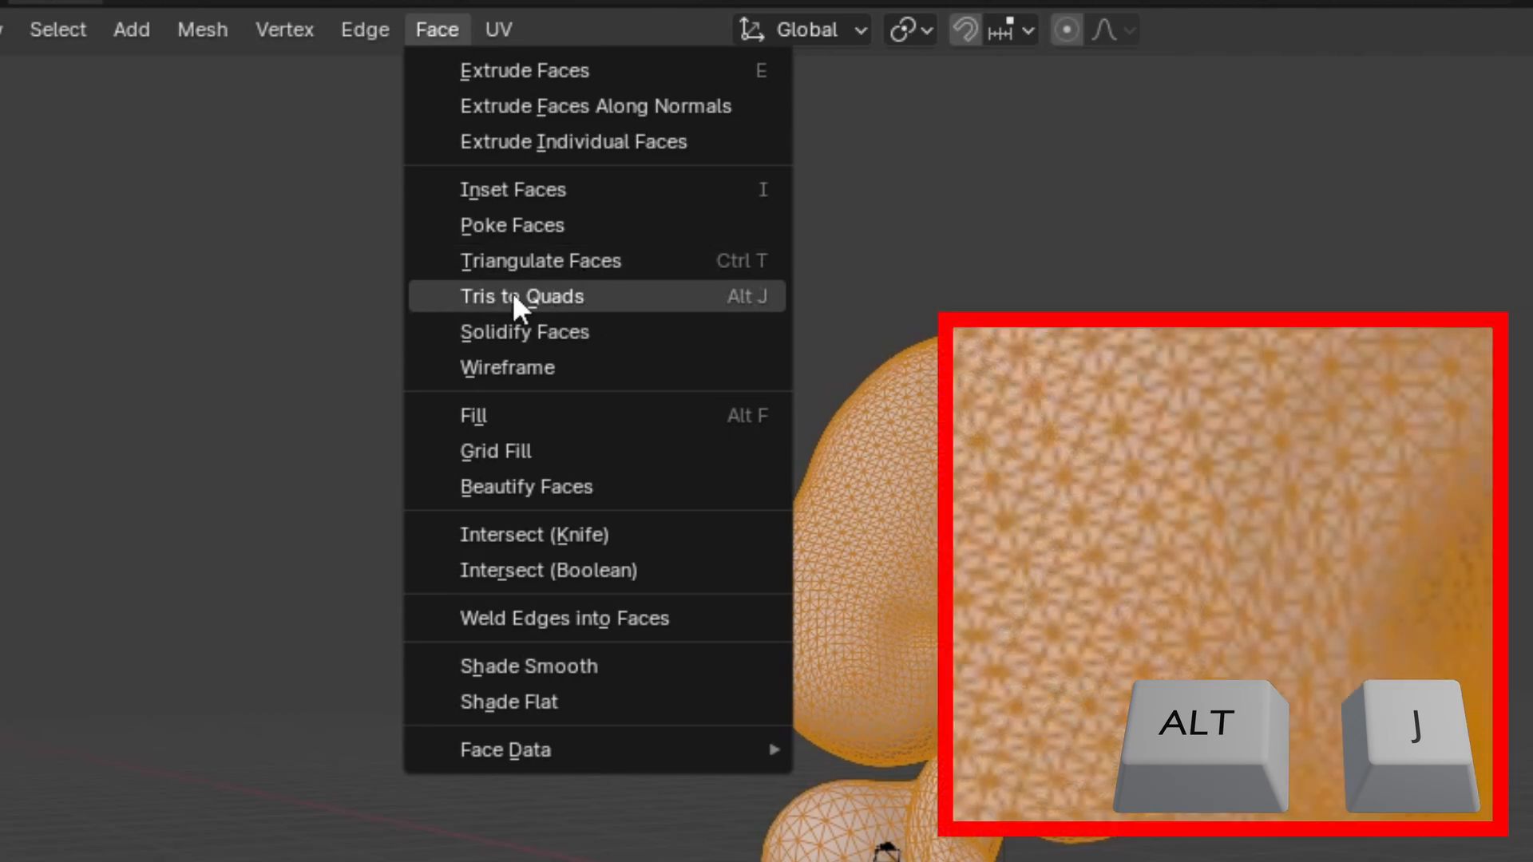
{"action": "left_click", "coordinate": [564, 296]}
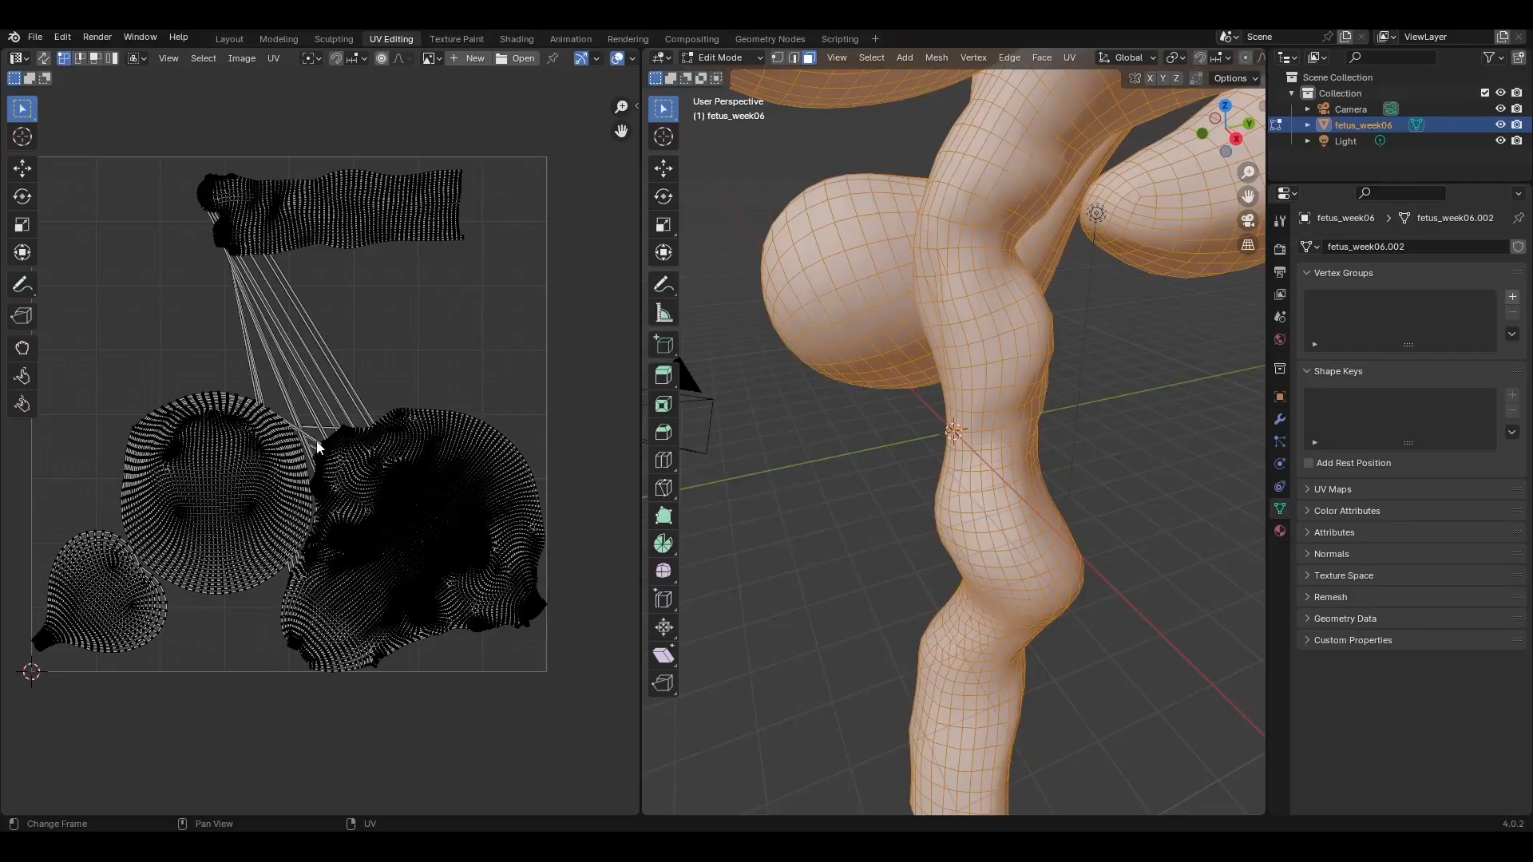
{"action": "scroll", "coordinate": [304, 396], "scroll_direction": "up", "scroll_amount": 5}
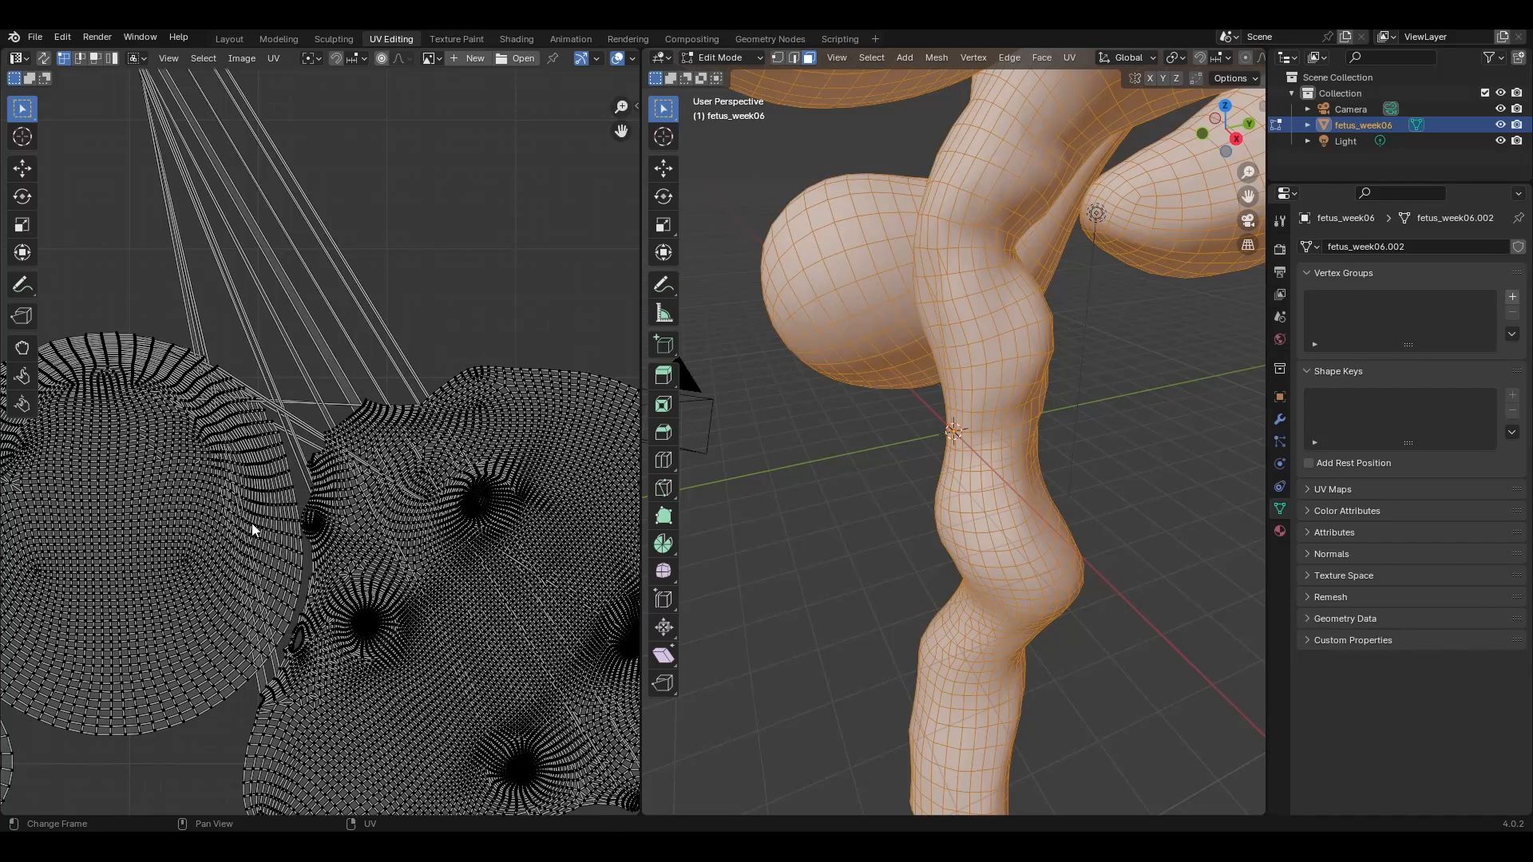
{"action": "scroll", "coordinate": [251, 523], "scroll_direction": "down", "scroll_amount": 2}
{"action": "scroll", "coordinate": [253, 528], "scroll_direction": "down", "scroll_amount": 1}
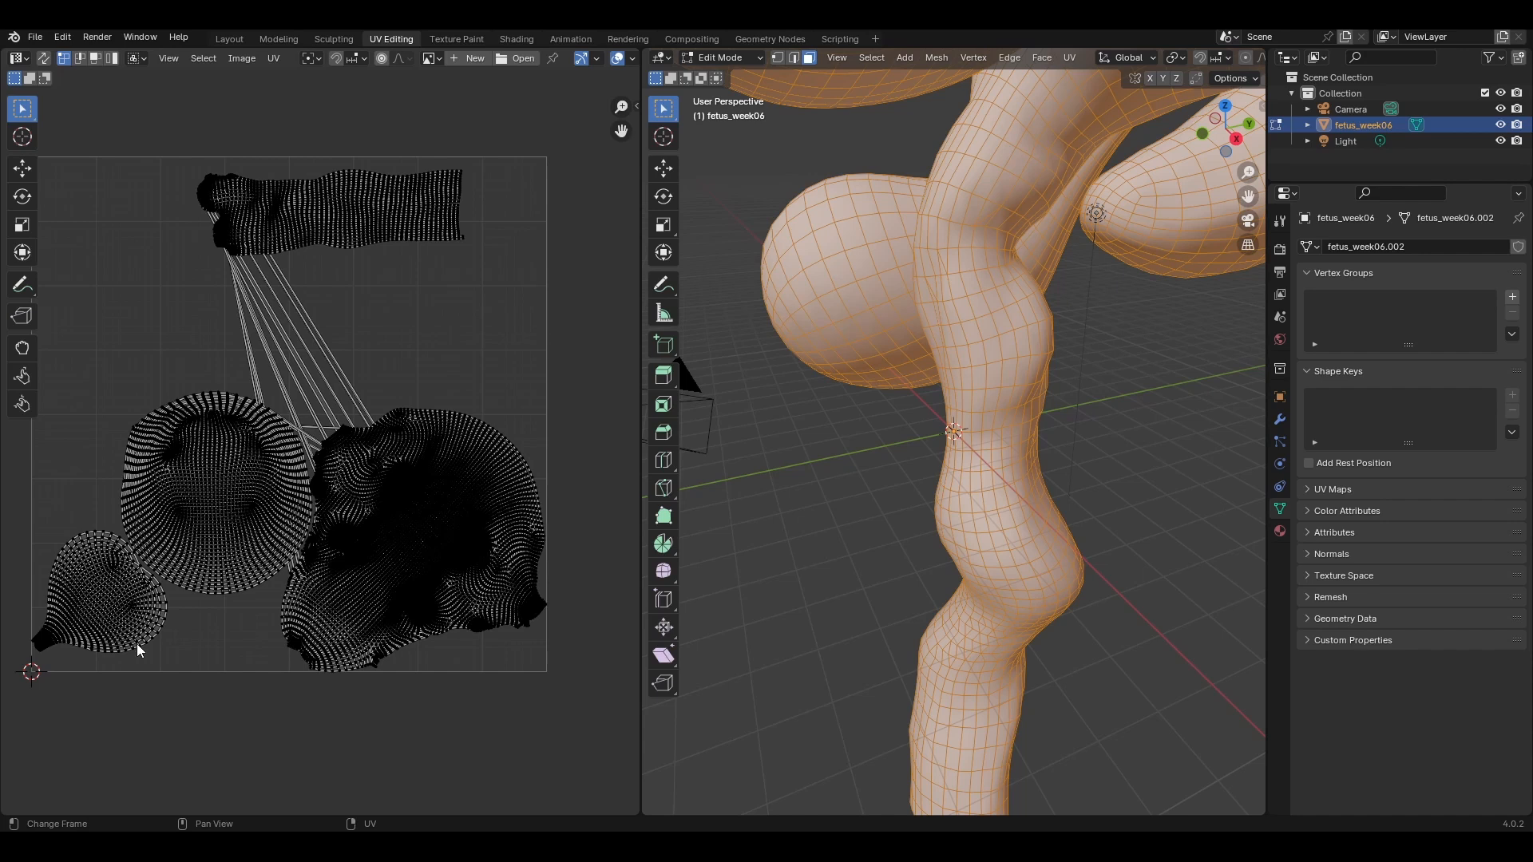
Step: Return to the Layout workspace and undo the Tris to Quads conversion
{"action": "left_click", "coordinate": [229, 38]}
{"action": "key", "text": "ctrl+z"}
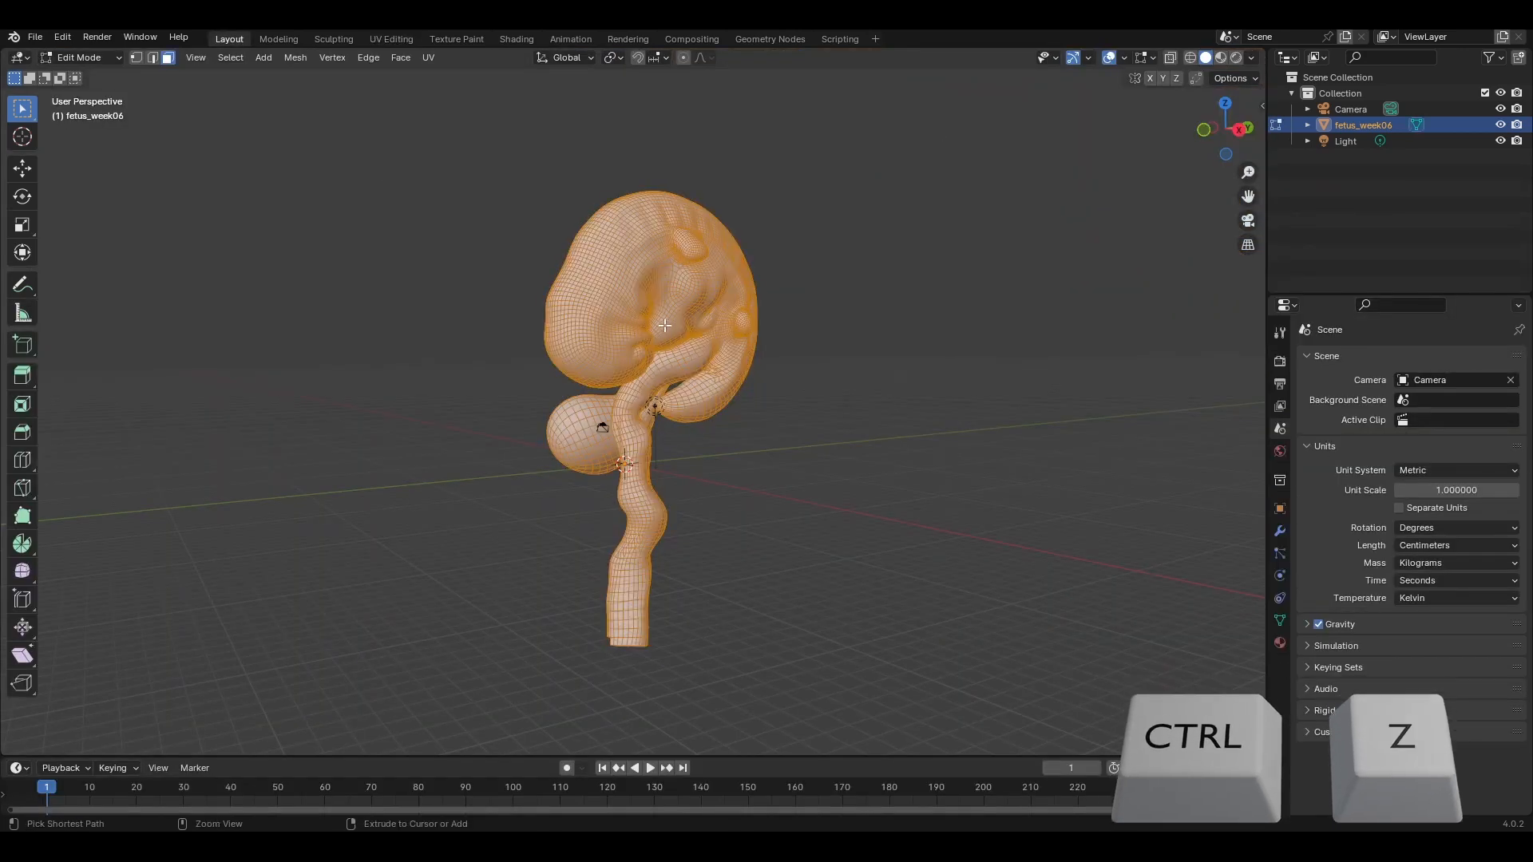
{"action": "key", "text": "ctrl+z"}
Step: Convert all selected triangles to quads with Compare UVs enabled and both maximum angles at 40°
{"action": "scroll", "coordinate": [665, 325], "scroll_direction": "up", "scroll_amount": 4}
{"action": "middle_click_drag", "start_coordinate": [568, 171], "coordinate": [579, 445], "text": "shift"}
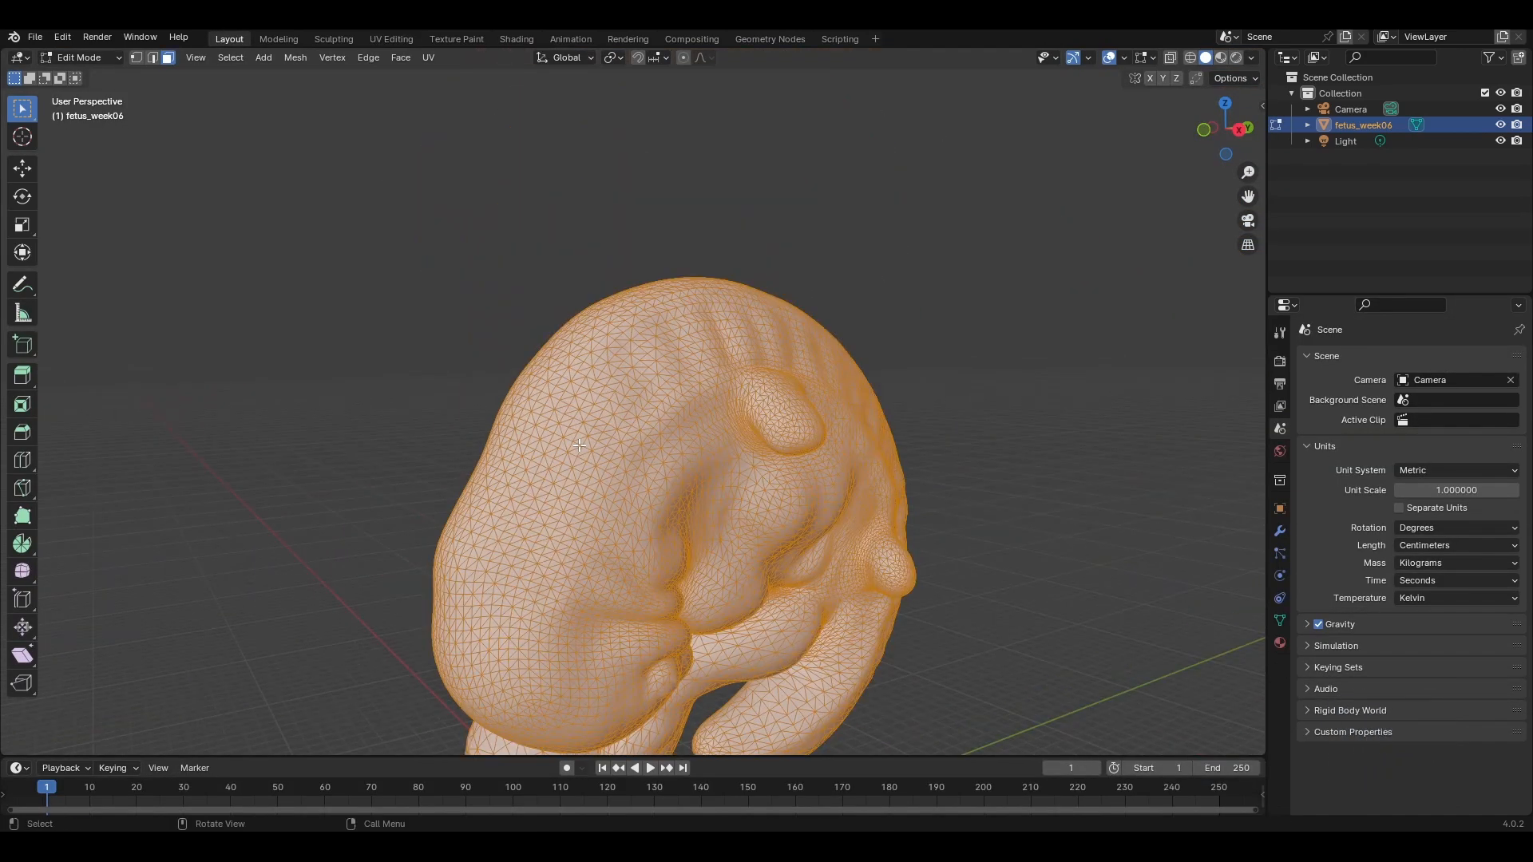
{"action": "key", "text": "alt+j"}
{"action": "left_click", "coordinate": [400, 58]}
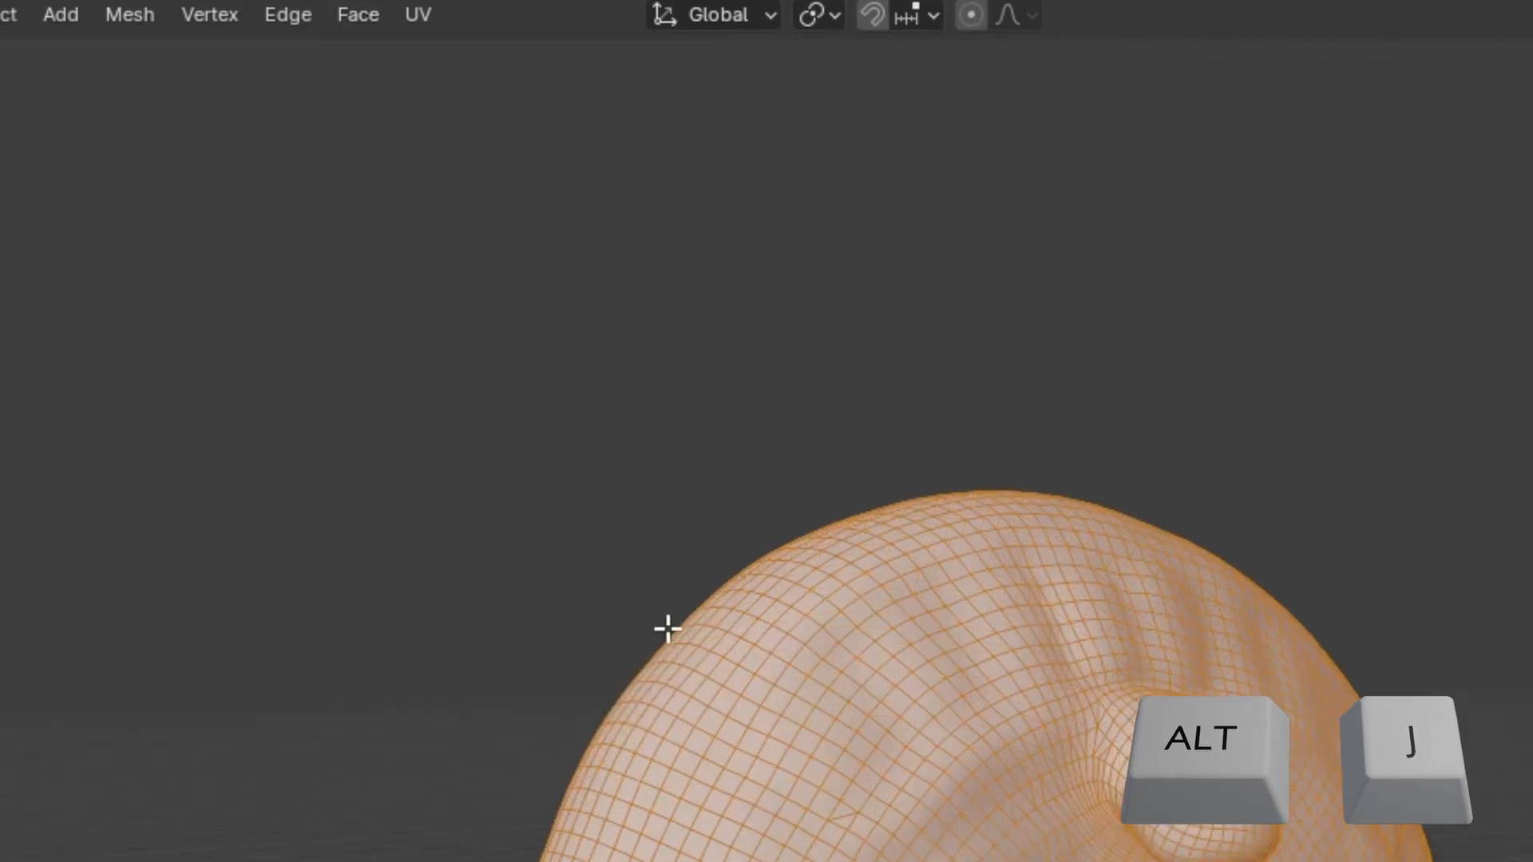
{"action": "left_click", "coordinate": [265, 519]}
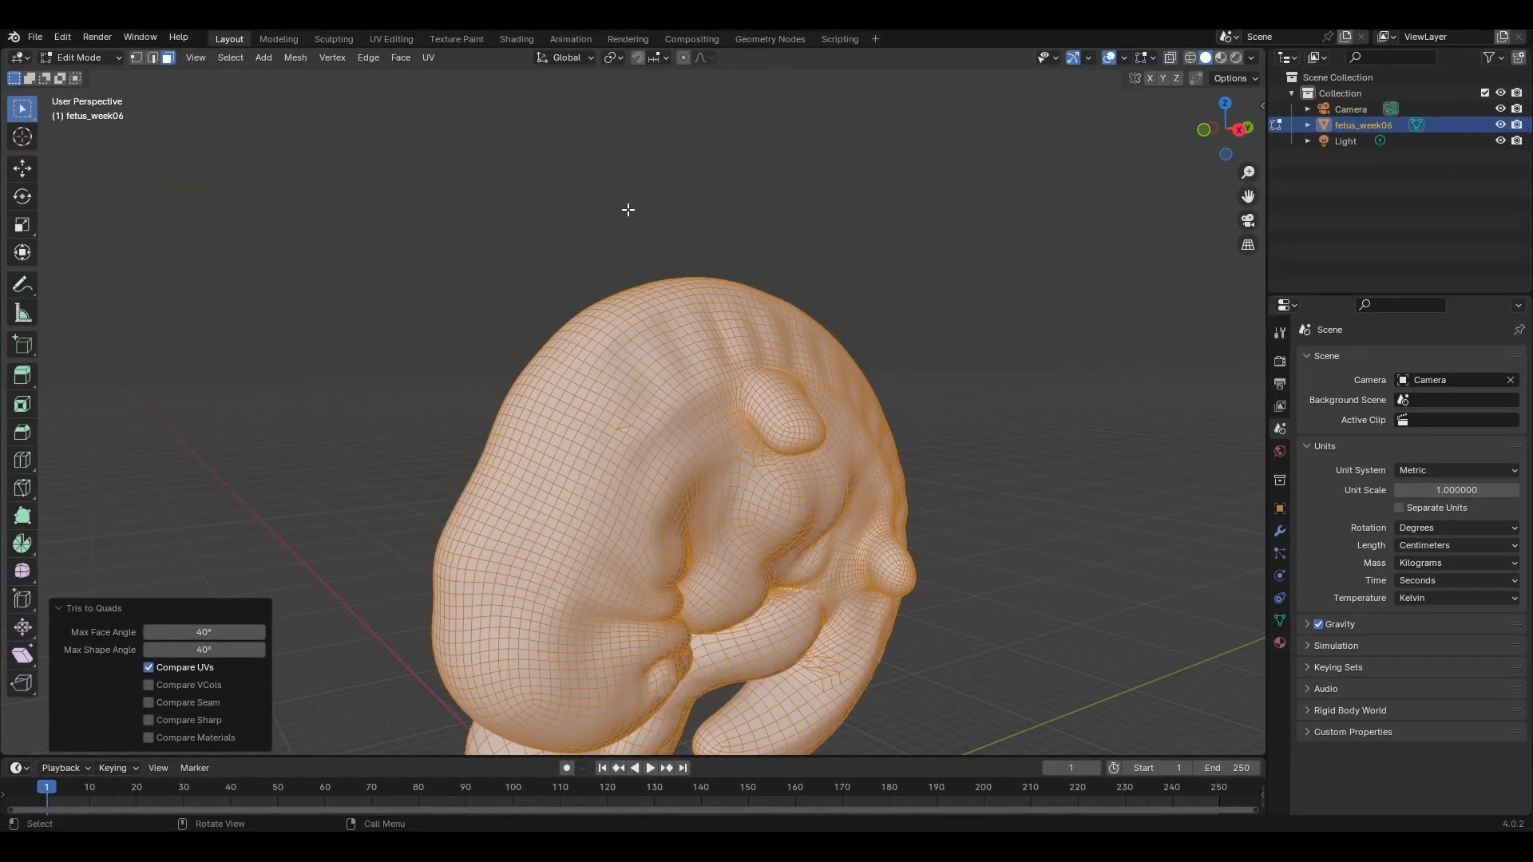
Step: Check the converted mesh's UVs, return to the Layout workspace and export the mesh as a Wavefront OBJ named Quad.obj on drive E:
{"action": "left_click", "coordinate": [390, 39]}
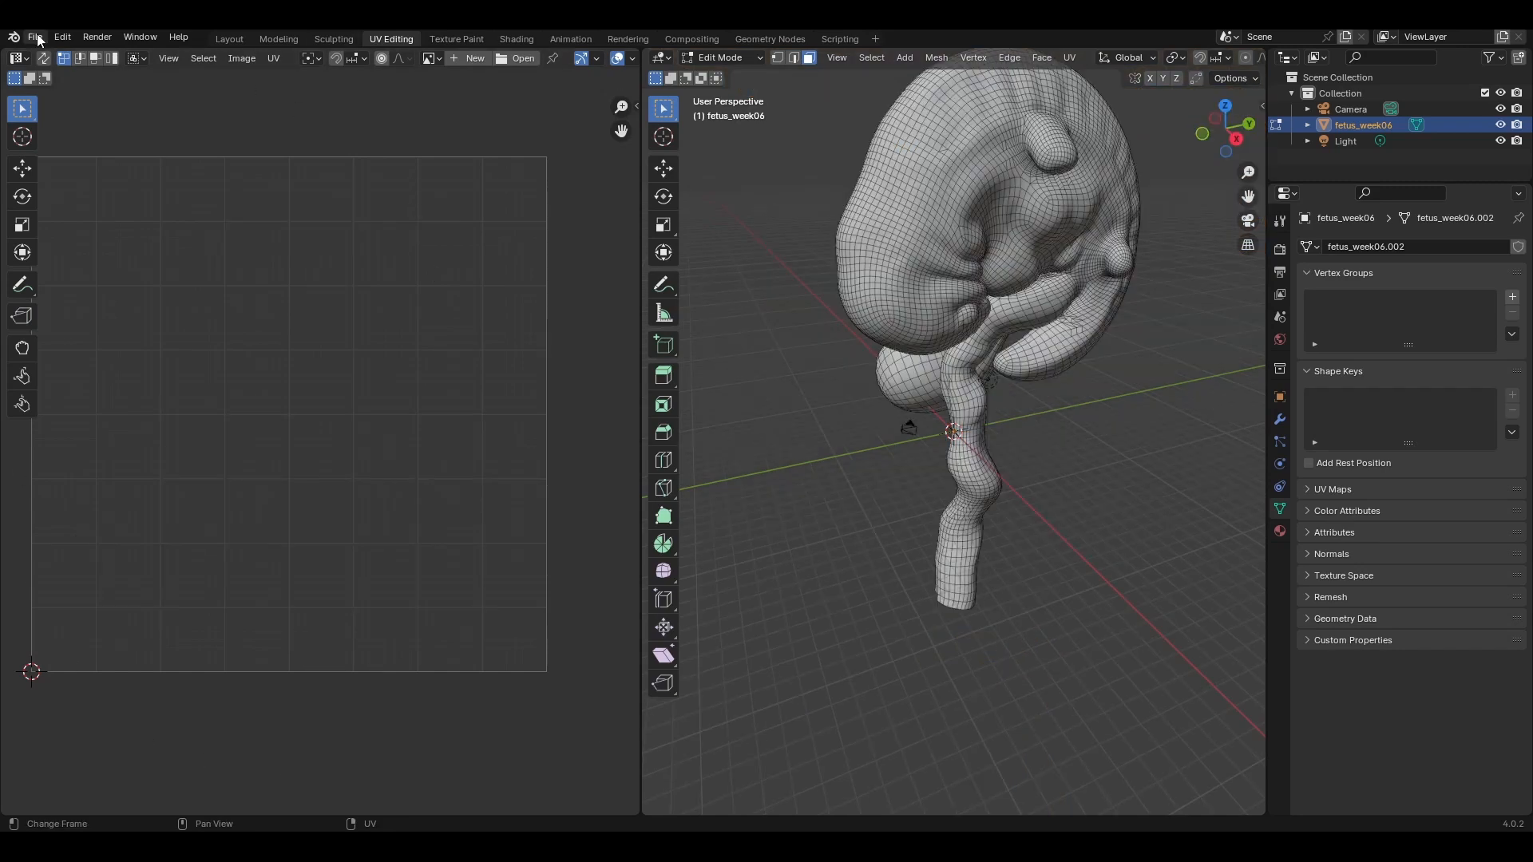
{"action": "left_click", "coordinate": [229, 38]}
{"action": "left_click", "coordinate": [35, 36]}
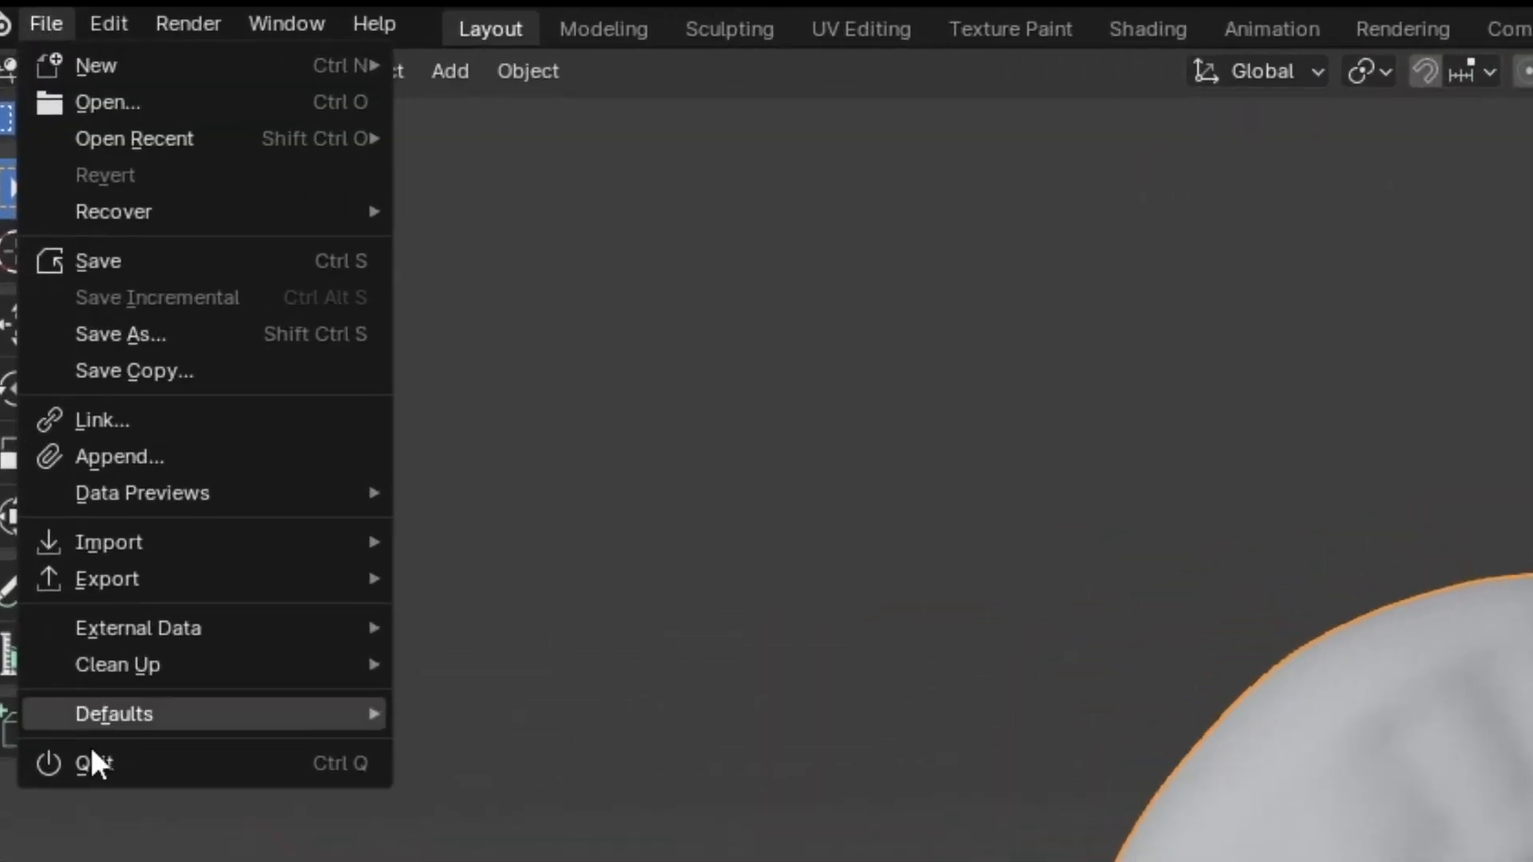
{"action": "mouse_move", "coordinate": [122, 577]}
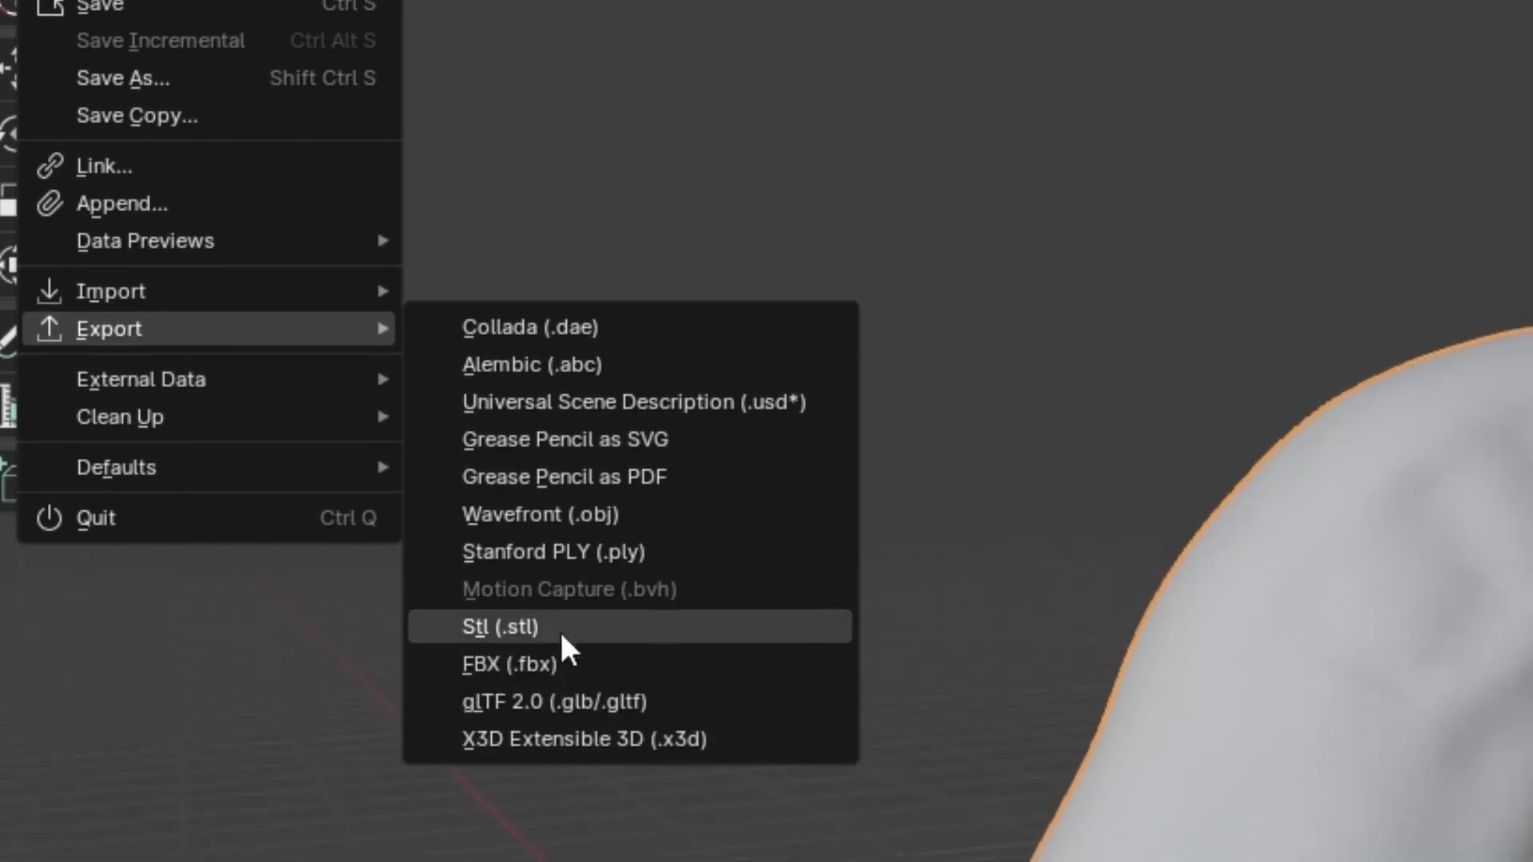
{"action": "left_click", "coordinate": [550, 494]}
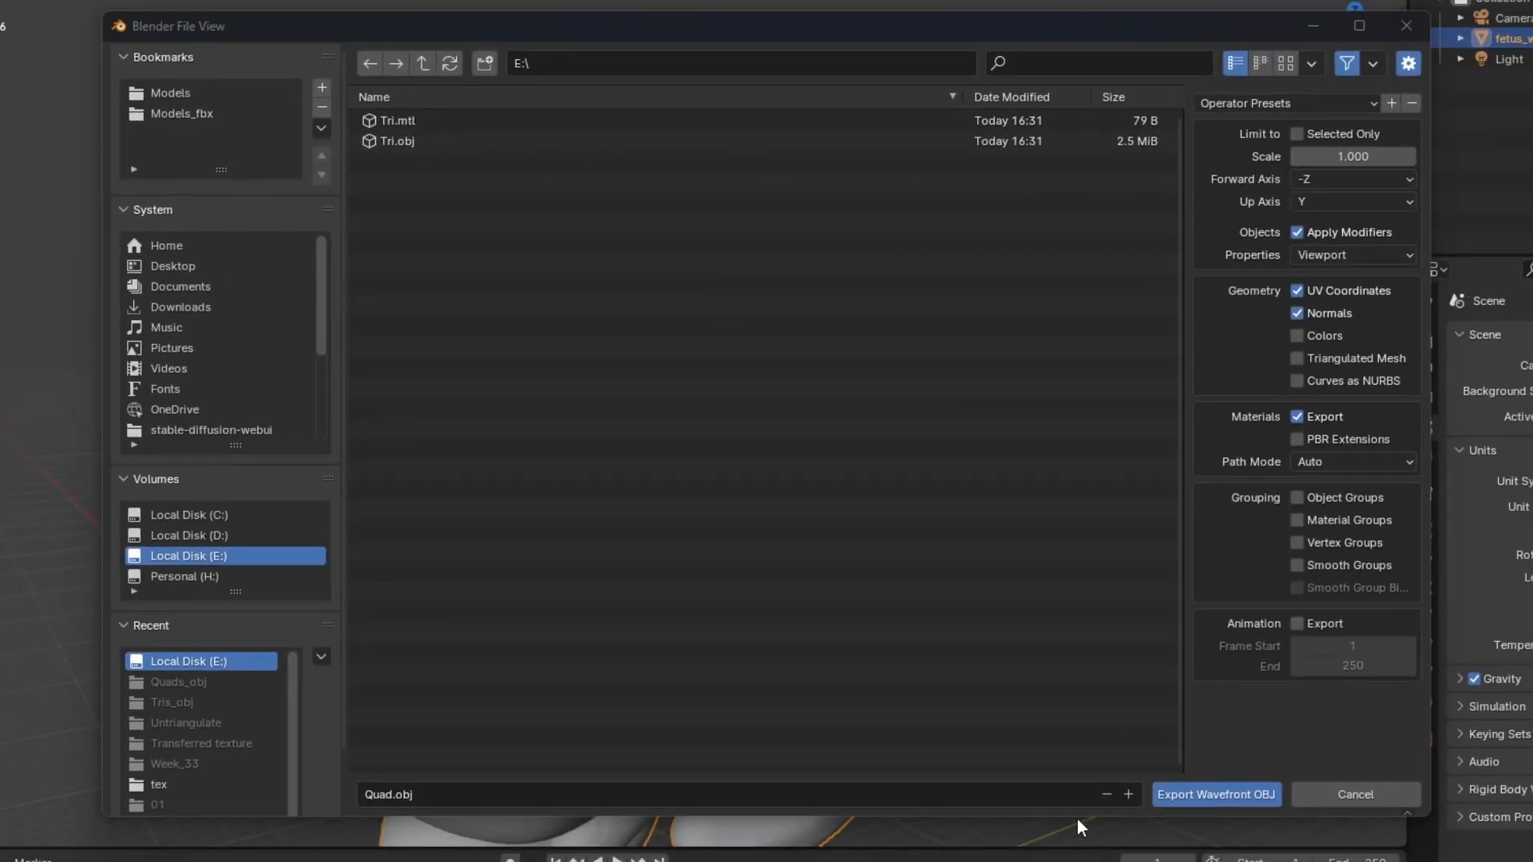
{"action": "left_click", "coordinate": [1204, 794]}
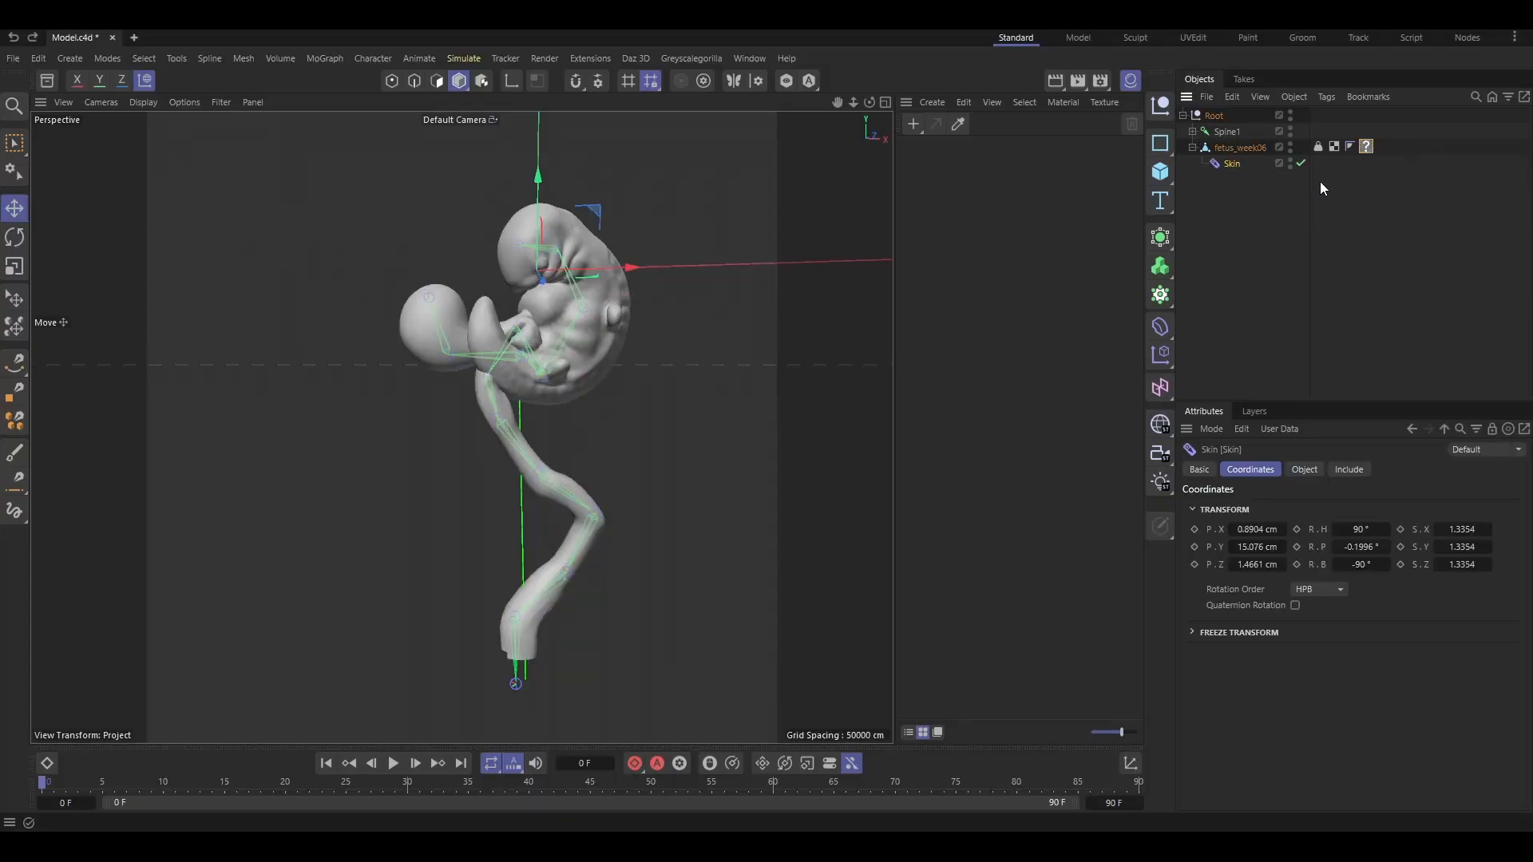
Step: Switch to Cinema 4D and merge Quad.obj from drive E: into the rigged project with the default OBJ import settings
{"action": "left_click", "coordinate": [1320, 180]}
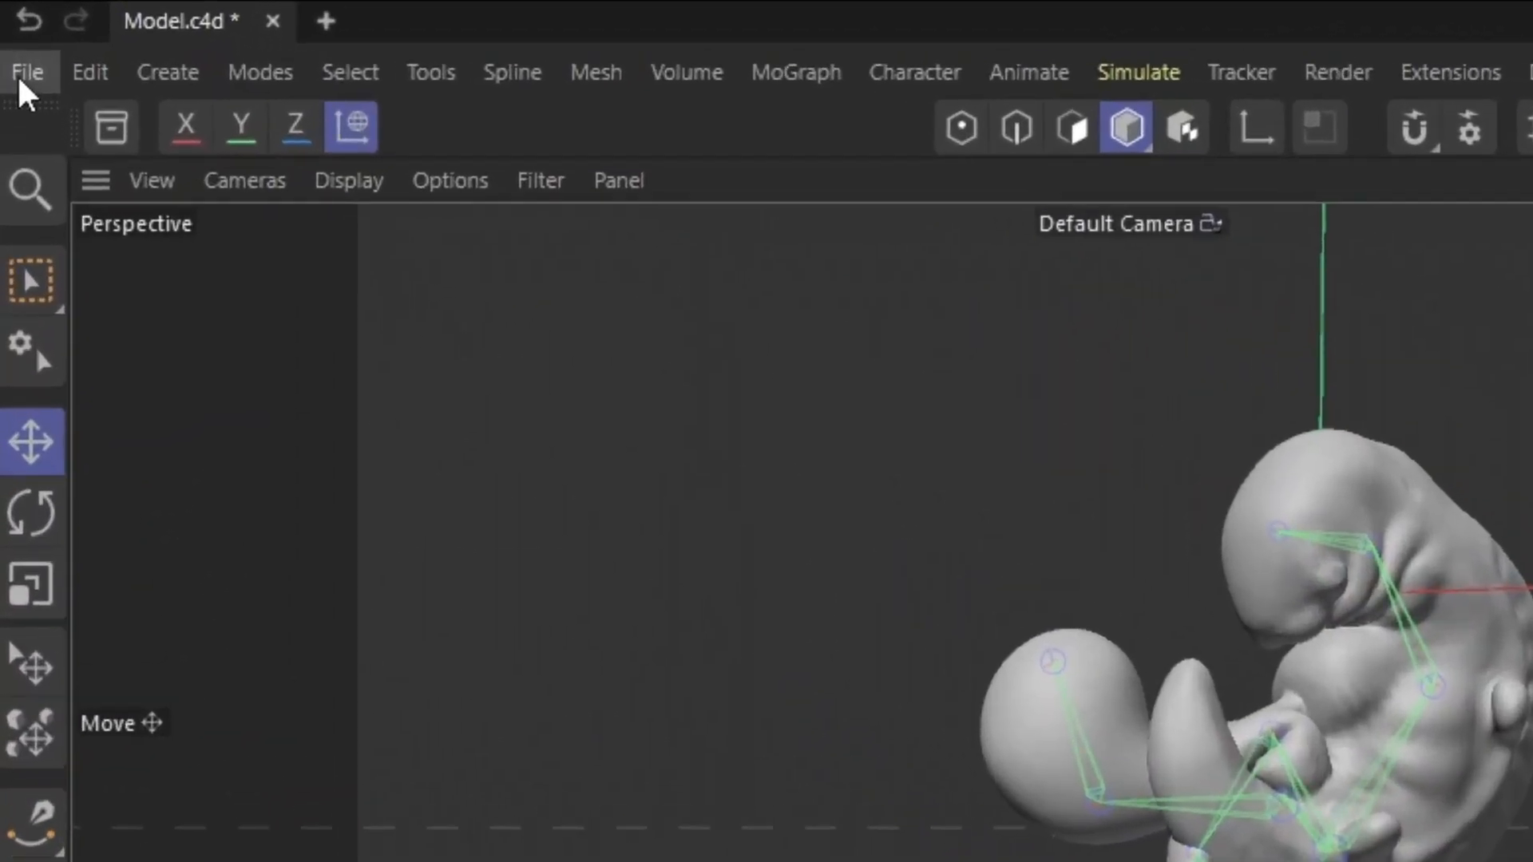
{"action": "left_click", "coordinate": [19, 77]}
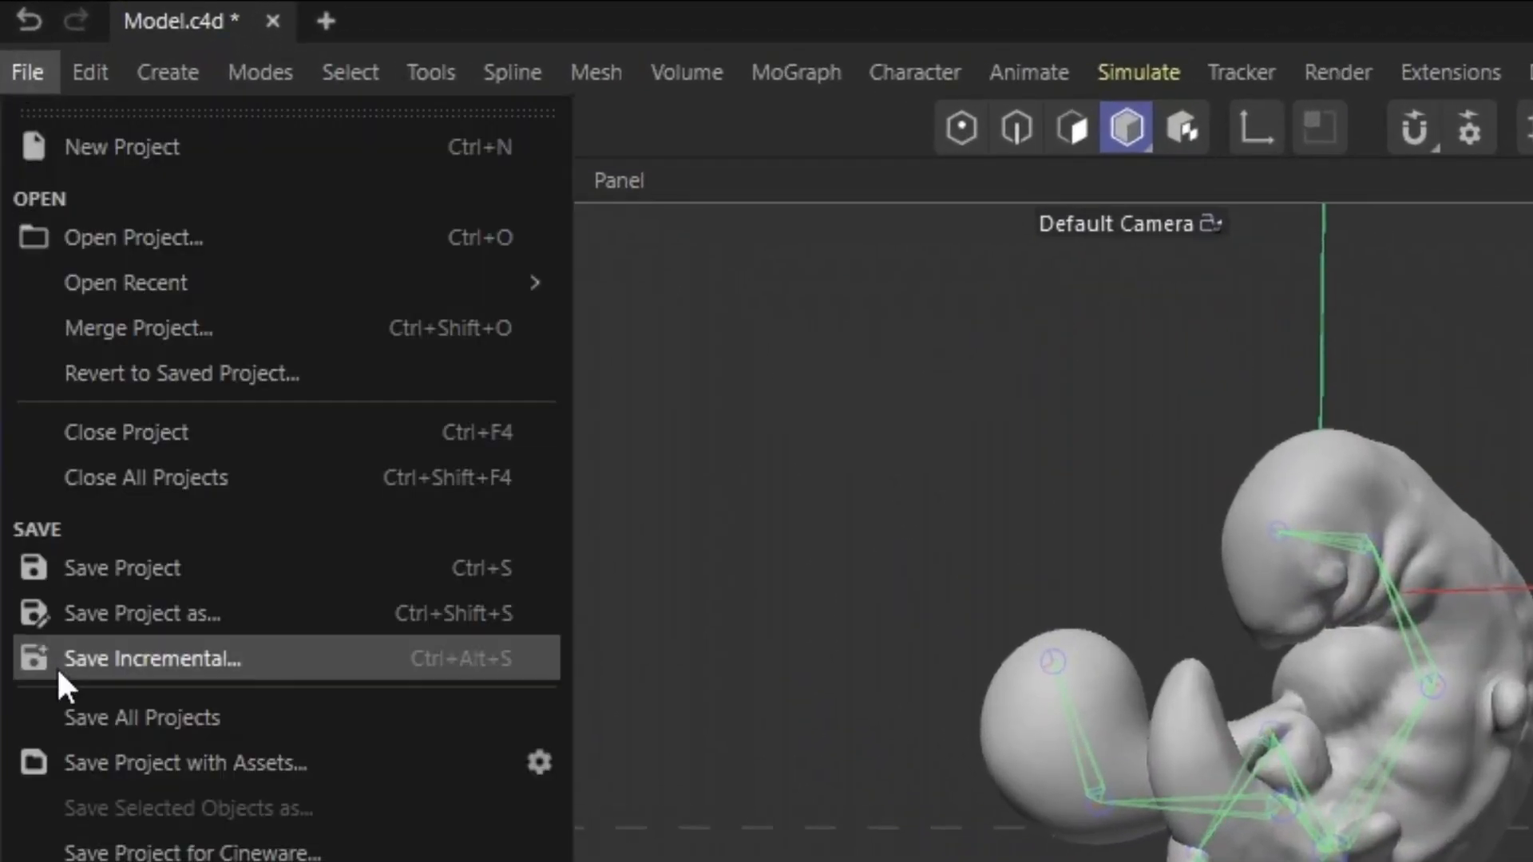
{"action": "left_click", "coordinate": [112, 329]}
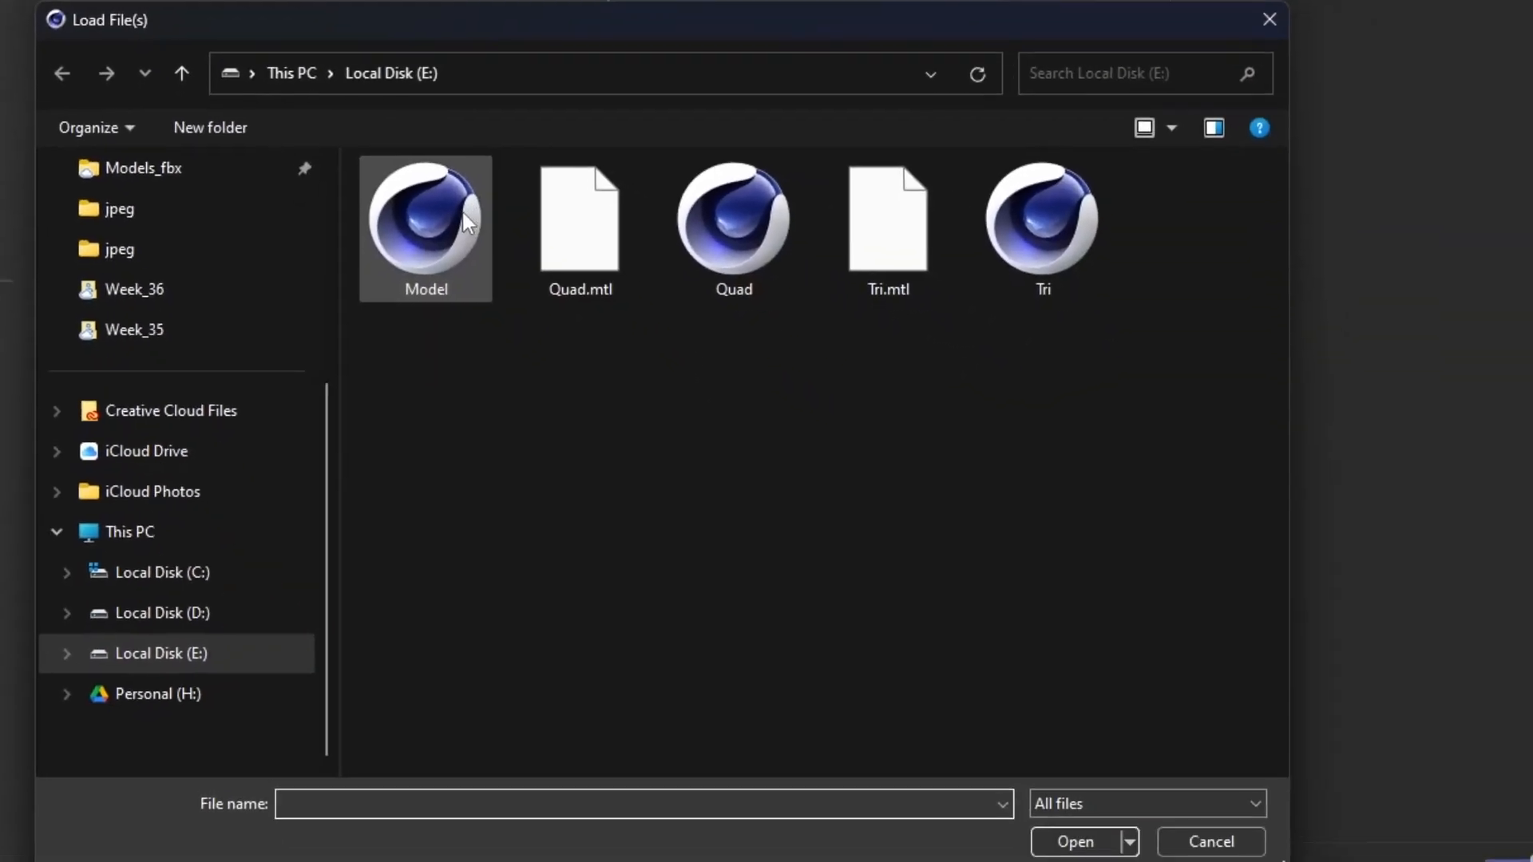
{"action": "double_click", "coordinate": [734, 219]}
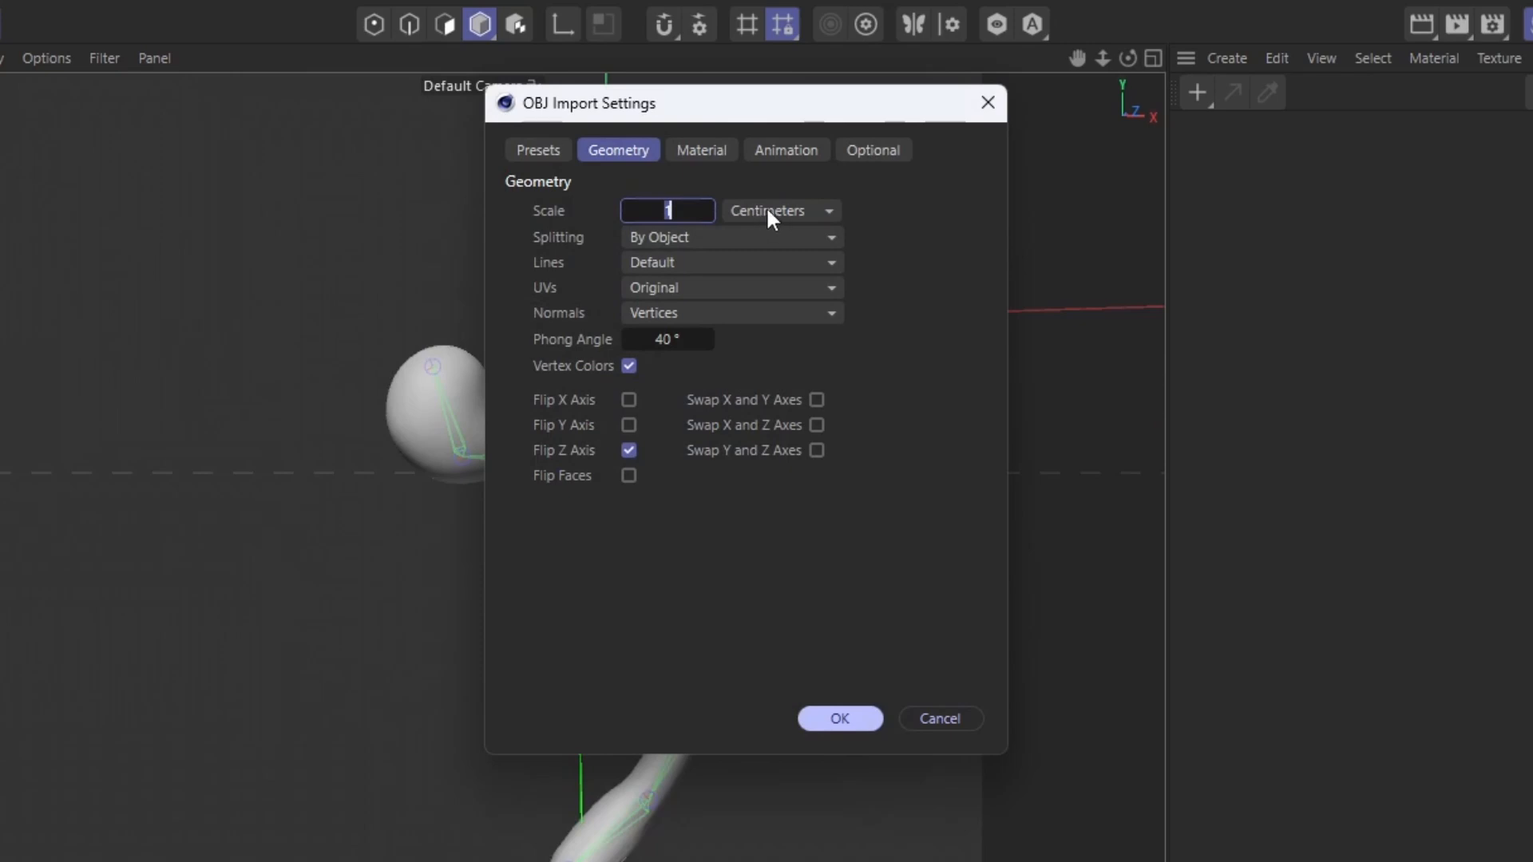
{"action": "left_click", "coordinate": [840, 718]}
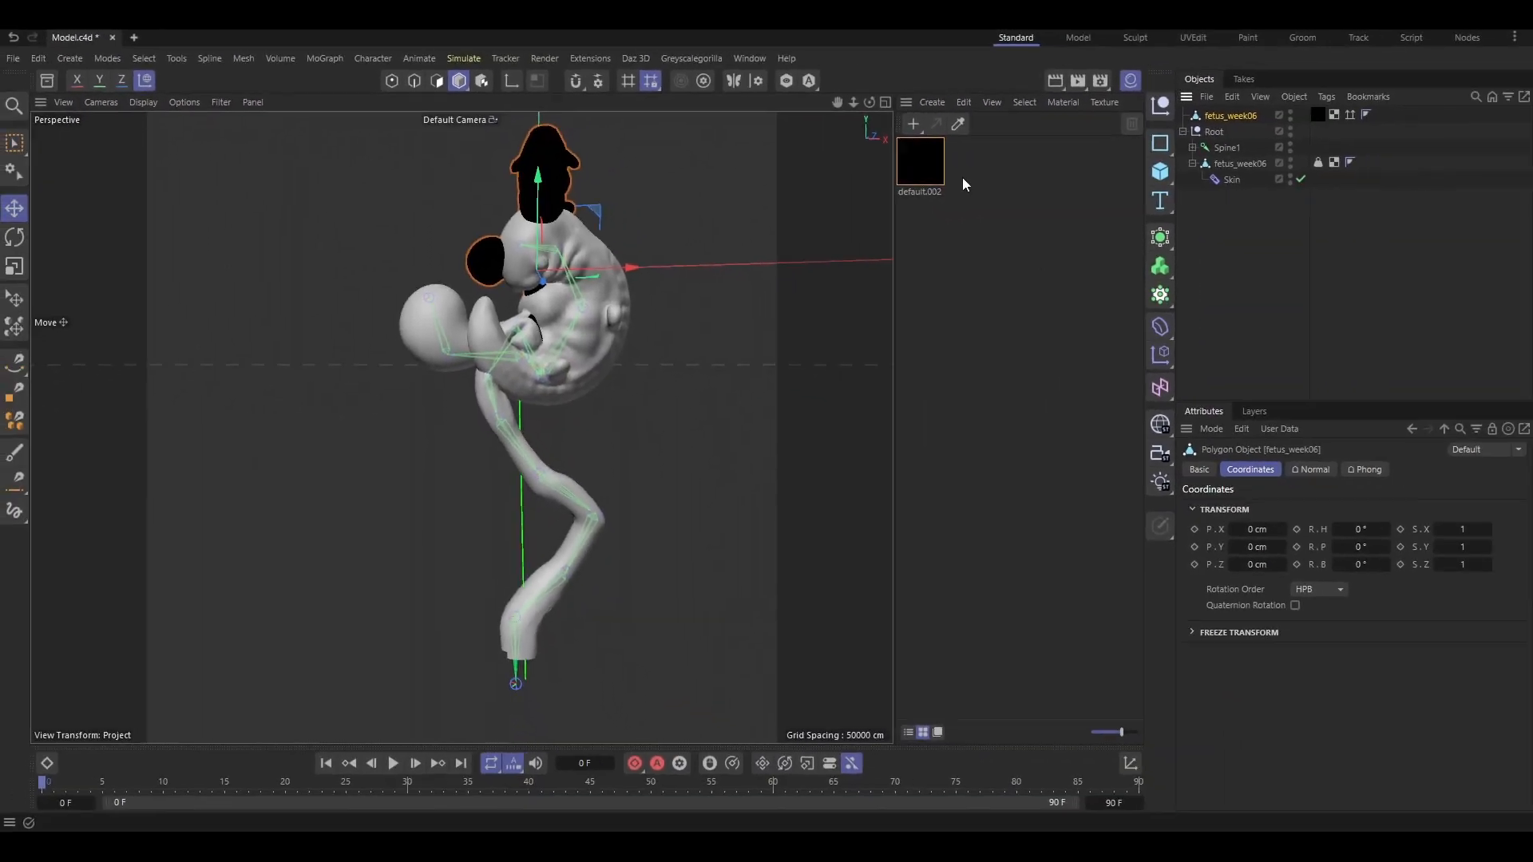
Step: Delete the imported default.002 material and the leftover missing-material tag on the imported fetus_week06 mesh
{"action": "left_click", "coordinate": [1203, 154]}
{"action": "key", "text": "Delete"}
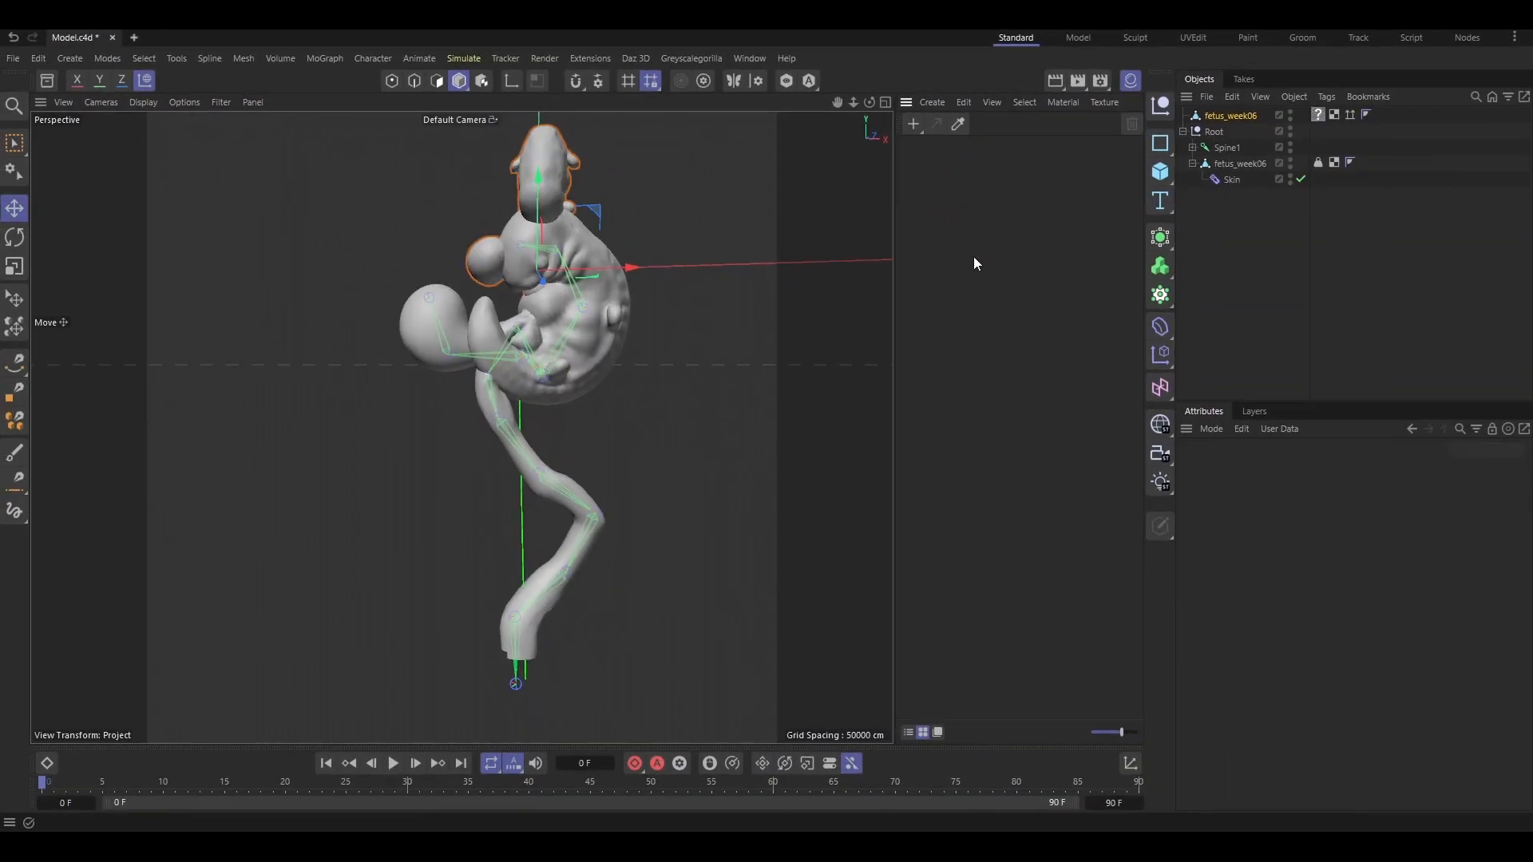
{"action": "left_click", "coordinate": [1317, 116]}
{"action": "key", "text": "Delete"}
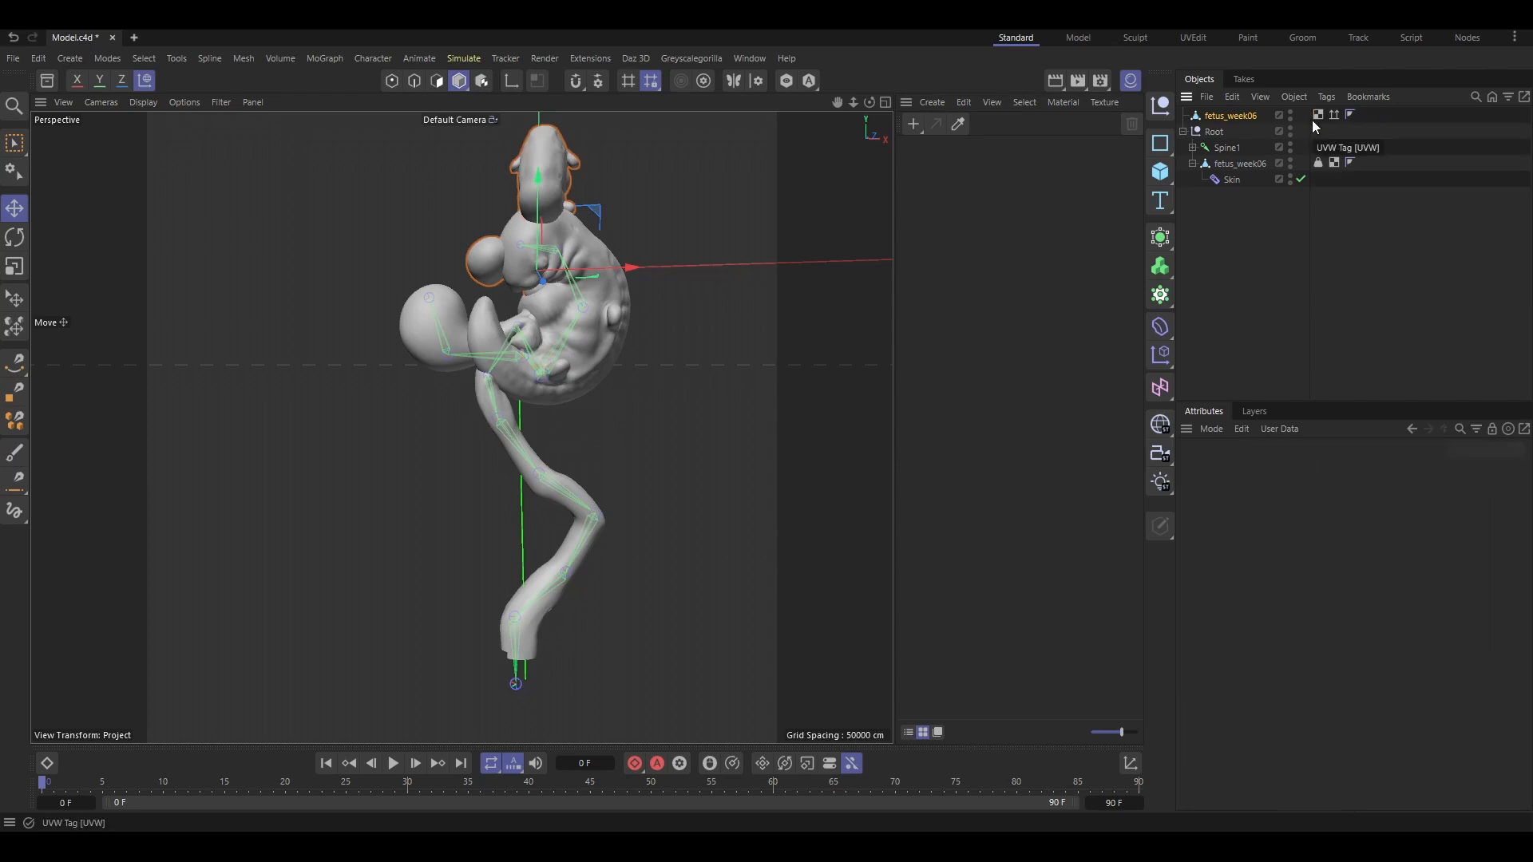
Step: Reset the bind pose through the rigged fetus_week06's Weight tag and select the imported quad mesh
{"action": "left_click", "coordinate": [1317, 163]}
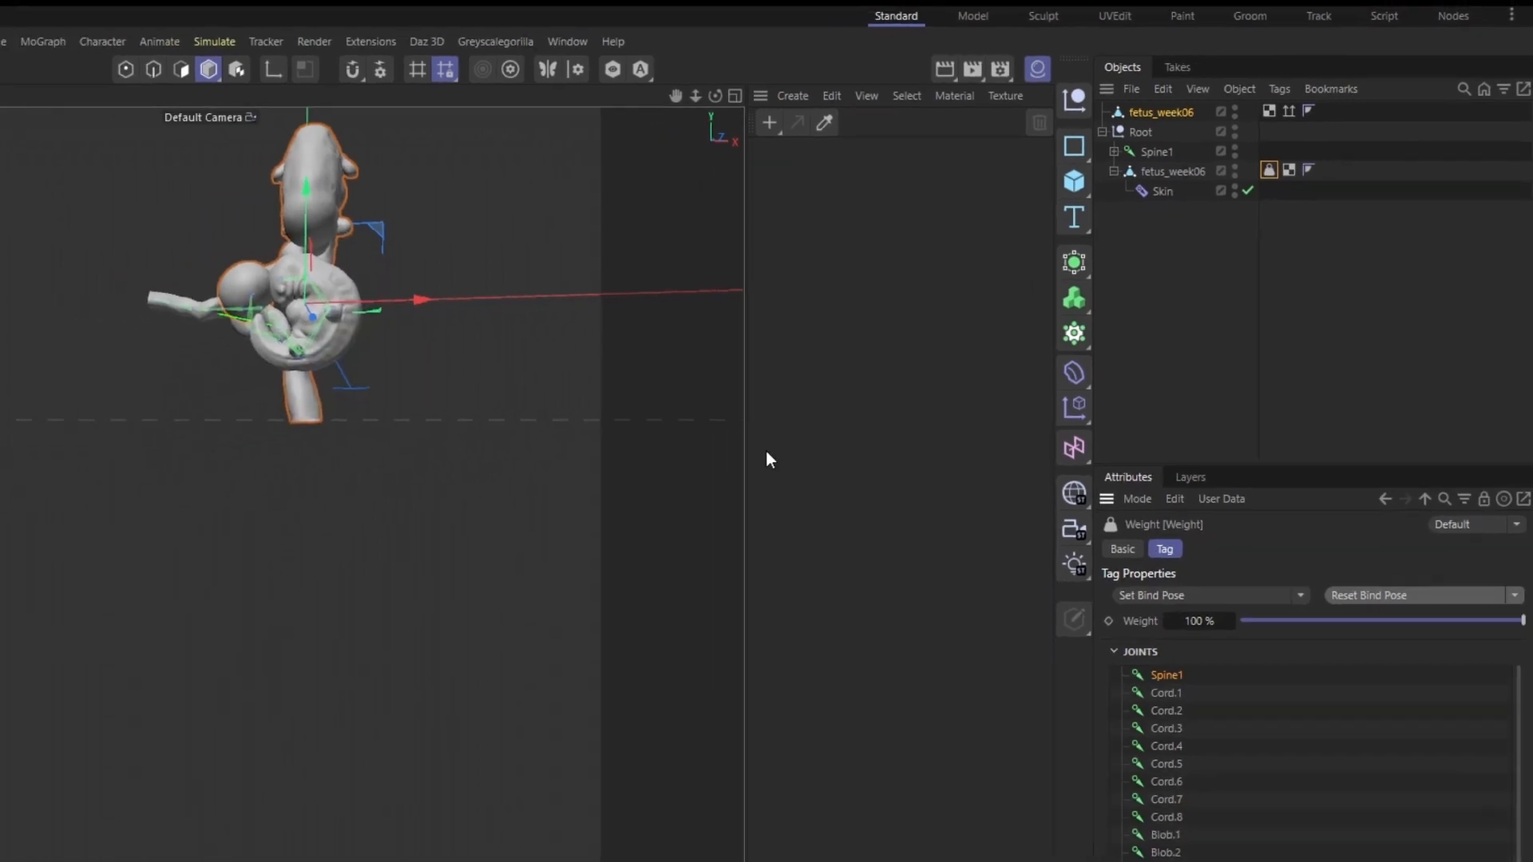
{"action": "scroll", "coordinate": [190, 261], "scroll_direction": "up", "scroll_amount": 8}
{"action": "left_click_drag", "start_coordinate": [13, 401], "coordinate": [186, 455], "text": "alt"}
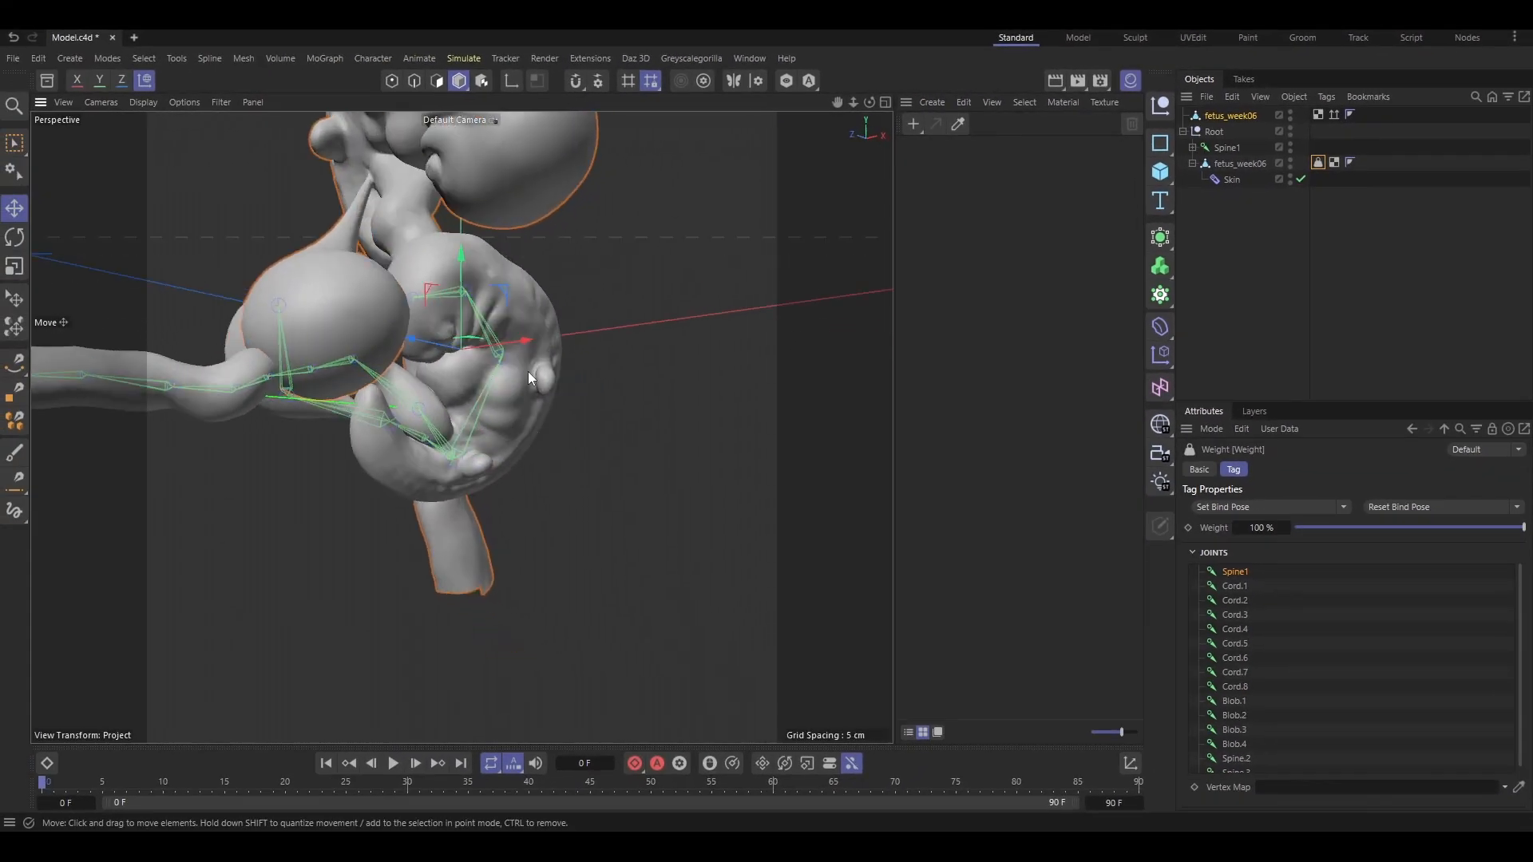
{"action": "left_click_drag", "start_coordinate": [529, 371], "coordinate": [654, 490], "text": "alt"}
{"action": "left_click", "coordinate": [699, 302]}
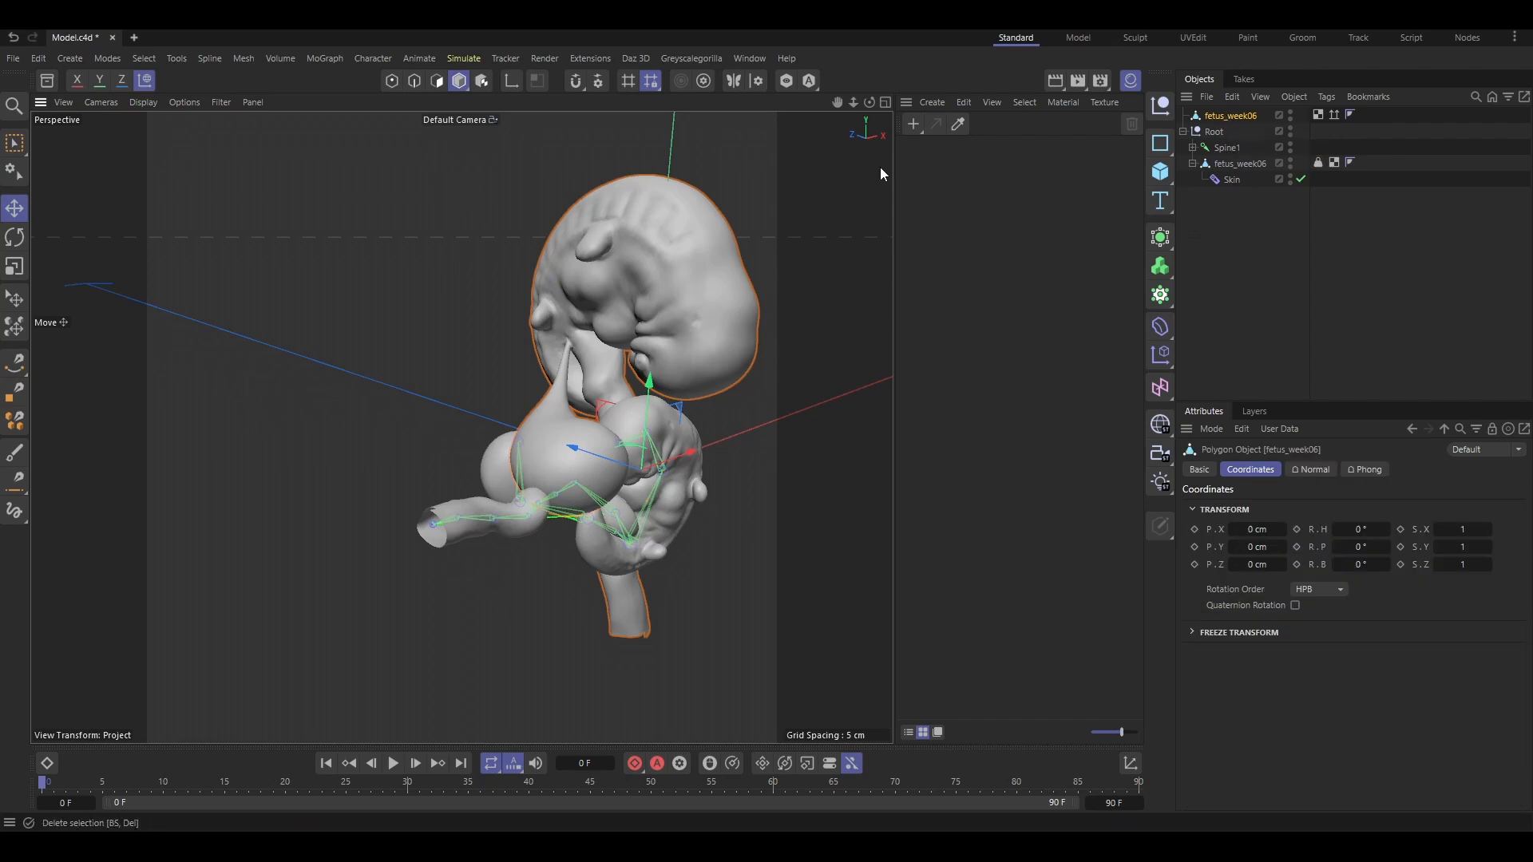
Step: Try to rotate the imported quad mesh by hand to align it with the rigged mesh
{"action": "left_click_drag", "start_coordinate": [615, 548], "coordinate": [417, 280], "text": "alt"}
{"action": "key", "text": "r"}
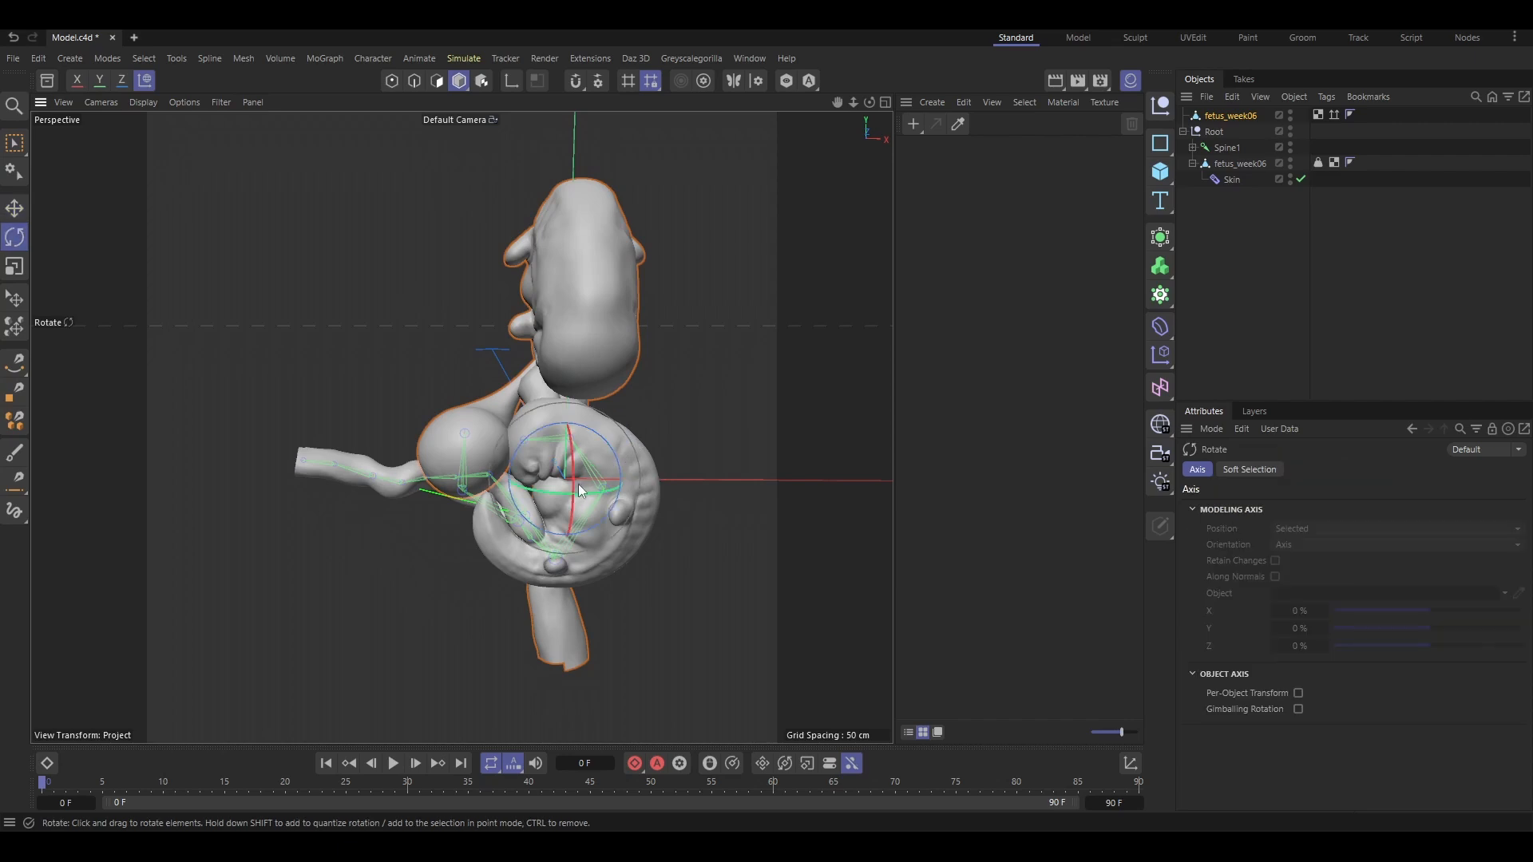
{"action": "left_click_drag", "start_coordinate": [590, 488], "coordinate": [643, 536]}
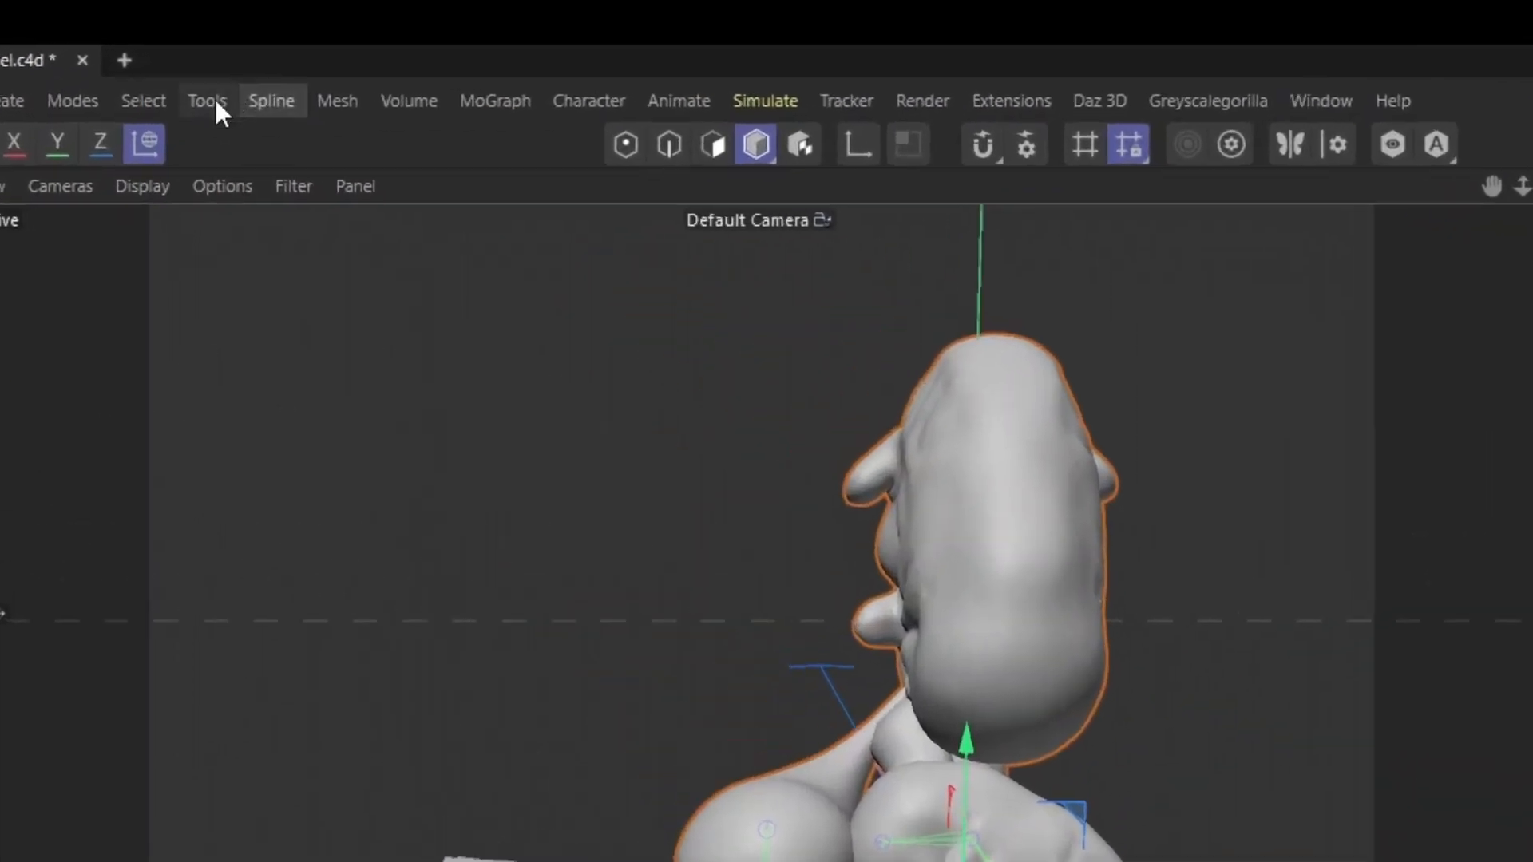
Step: Use the Transfer tool to match the imported mesh's position, scale and rotation to the rigged fetus_week06
{"action": "left_click", "coordinate": [215, 101]}
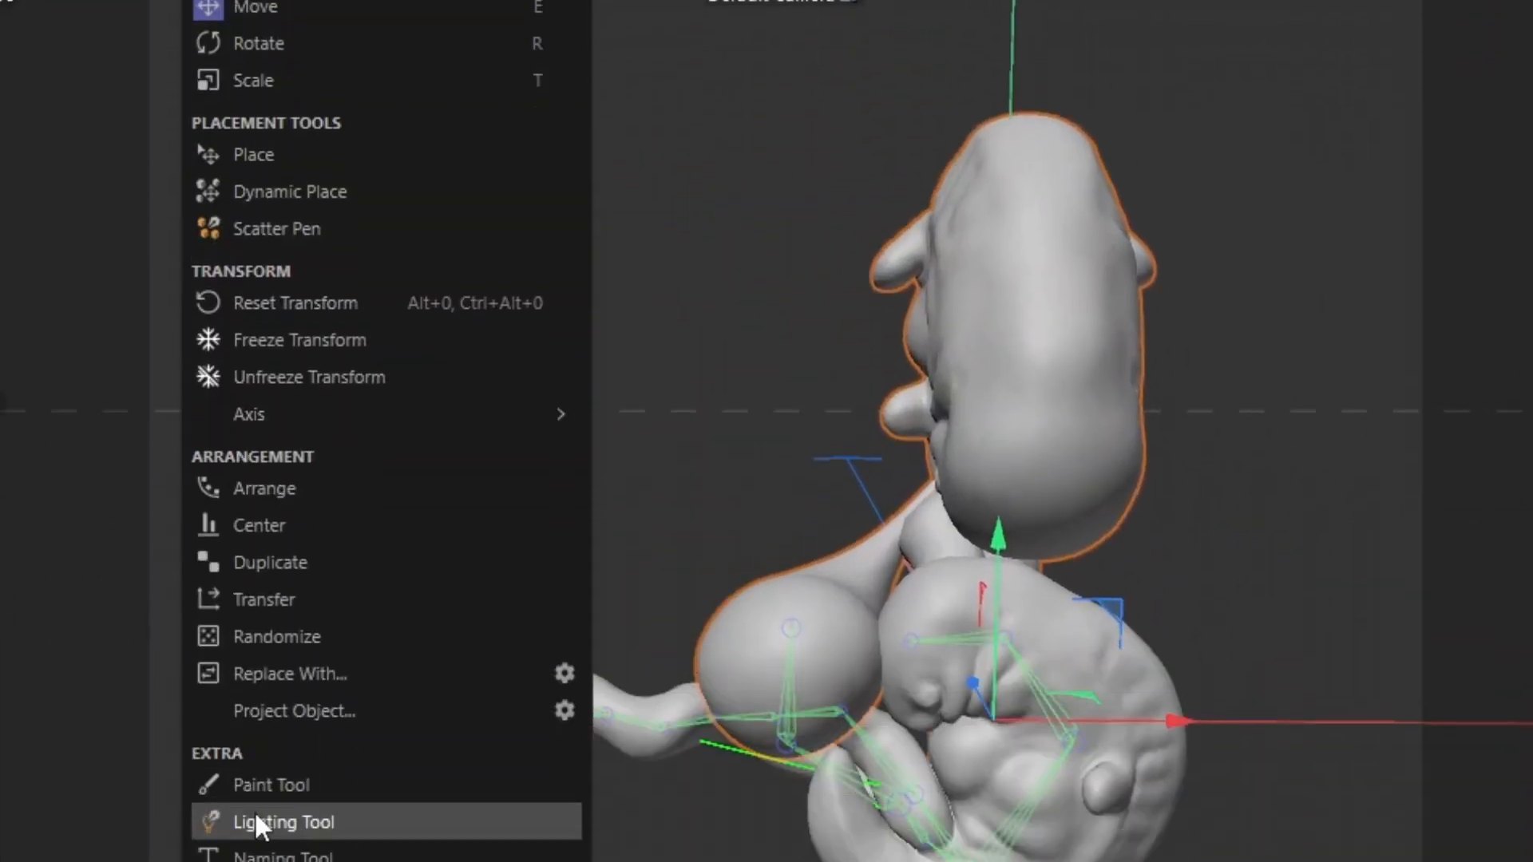
{"action": "left_click", "coordinate": [272, 503]}
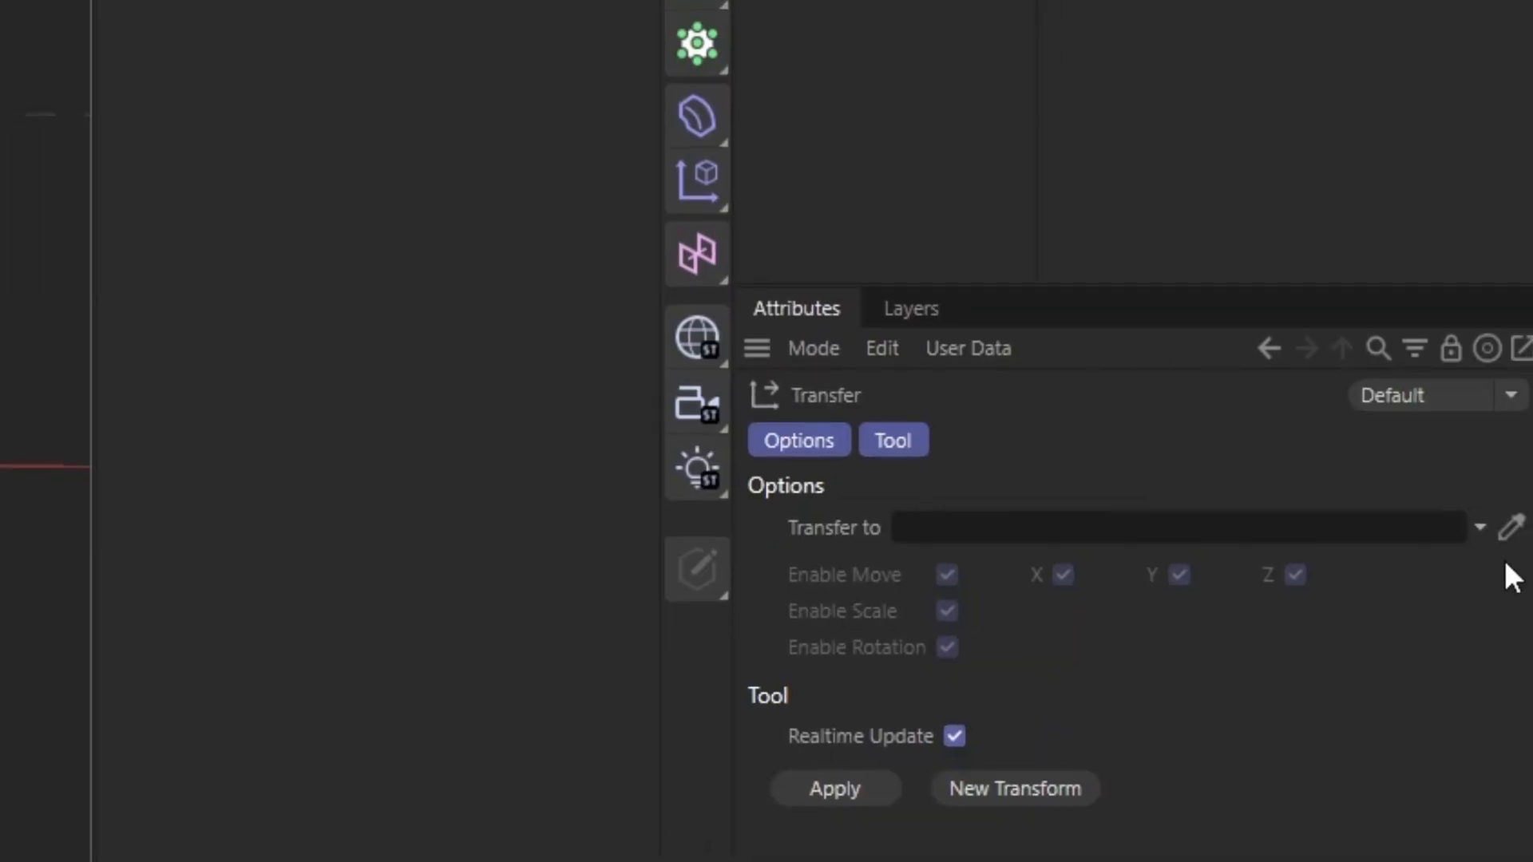
{"action": "left_click", "coordinate": [1516, 529]}
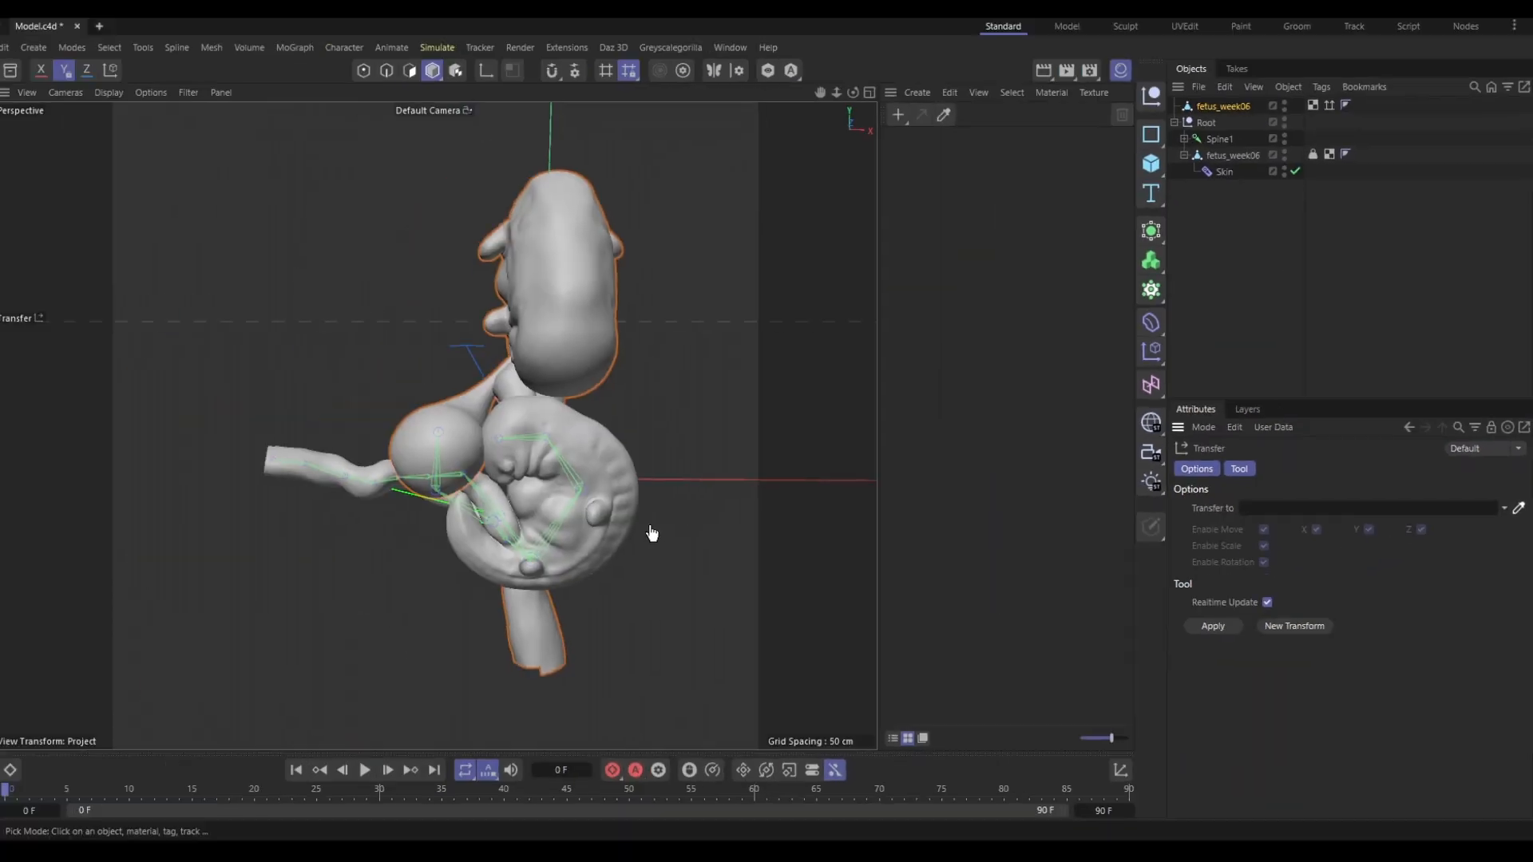
{"action": "left_click", "coordinate": [643, 523]}
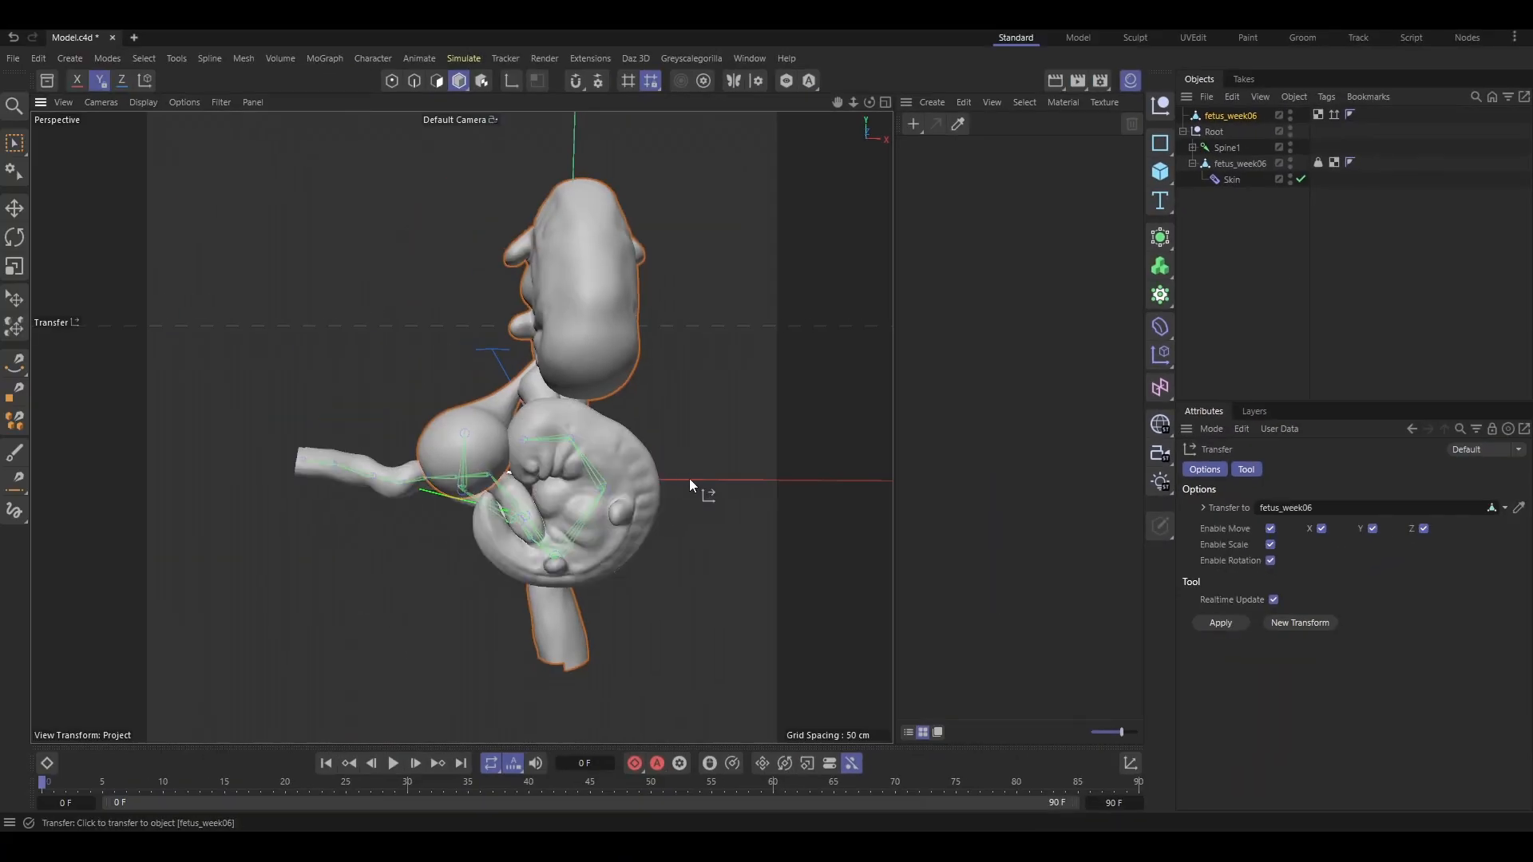
{"action": "left_click", "coordinate": [1219, 623]}
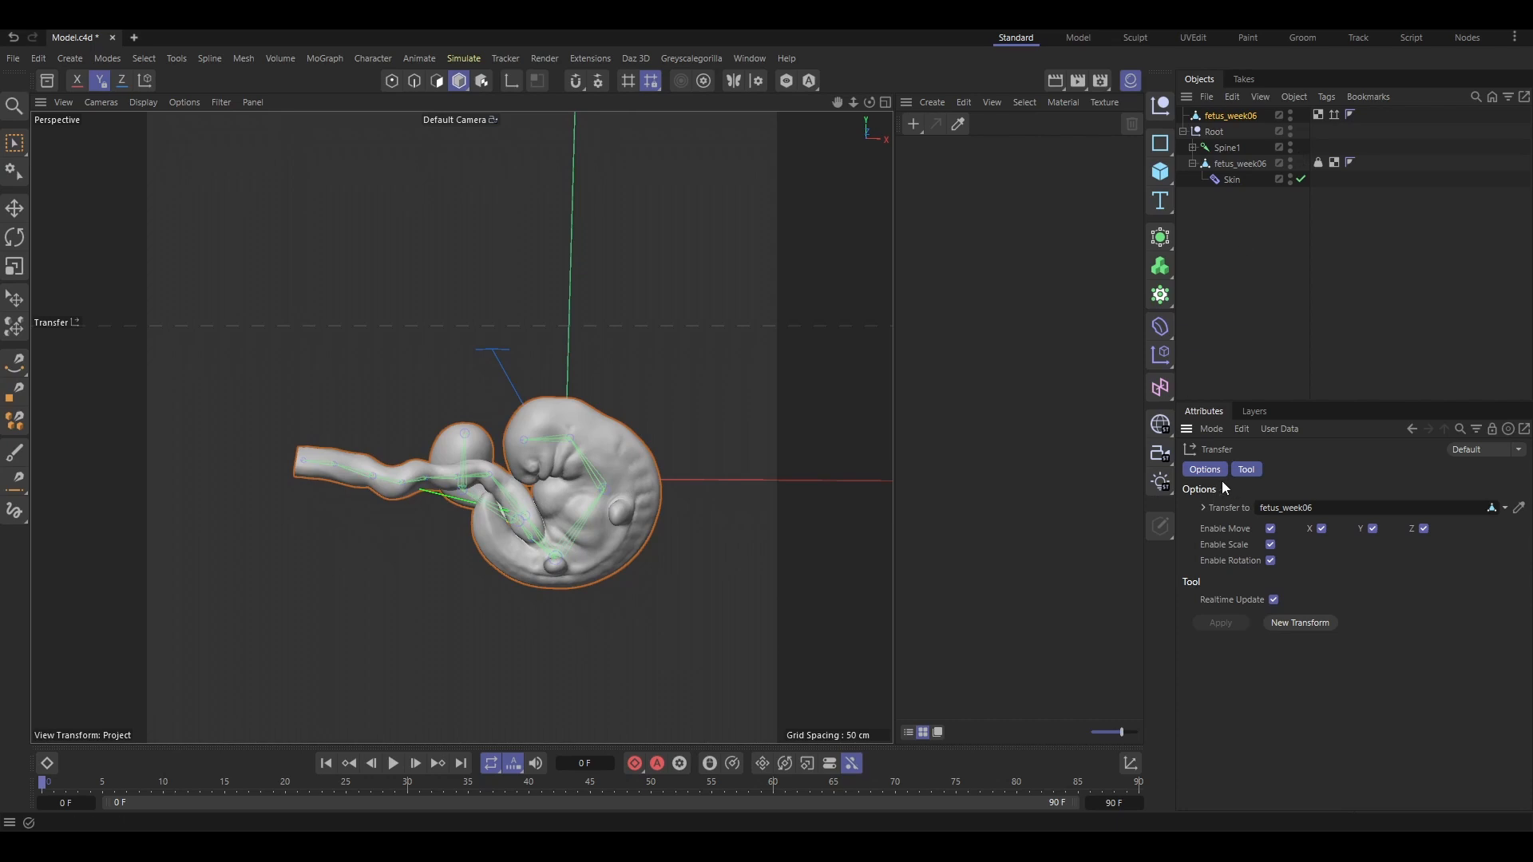
Step: Create a Skin deformer and make it a child of the imported fetus_week06 quad mesh
{"action": "left_click", "coordinate": [1233, 117]}
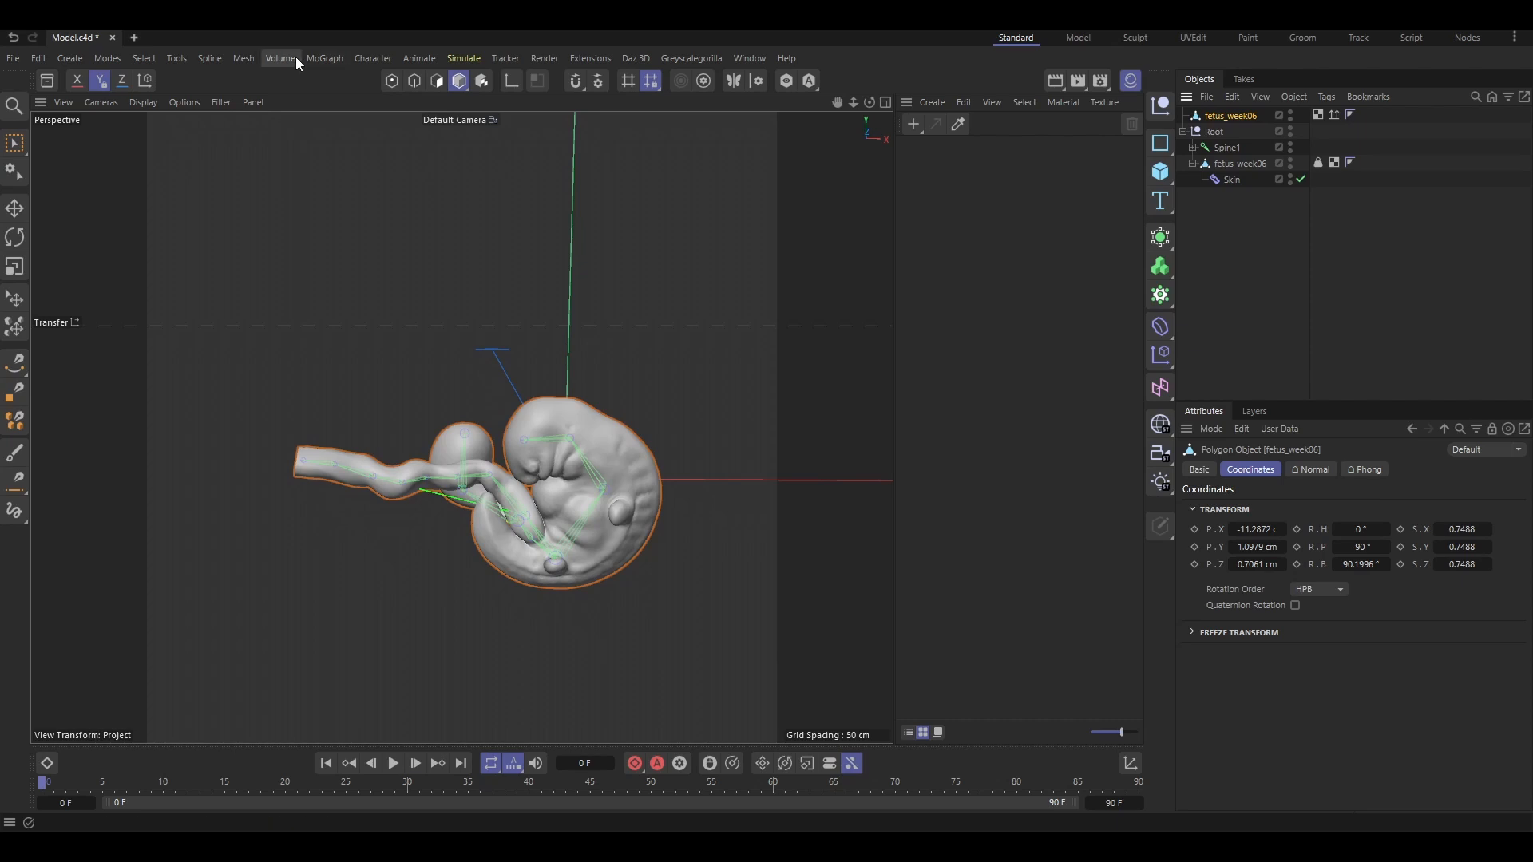
{"action": "left_click", "coordinate": [373, 59]}
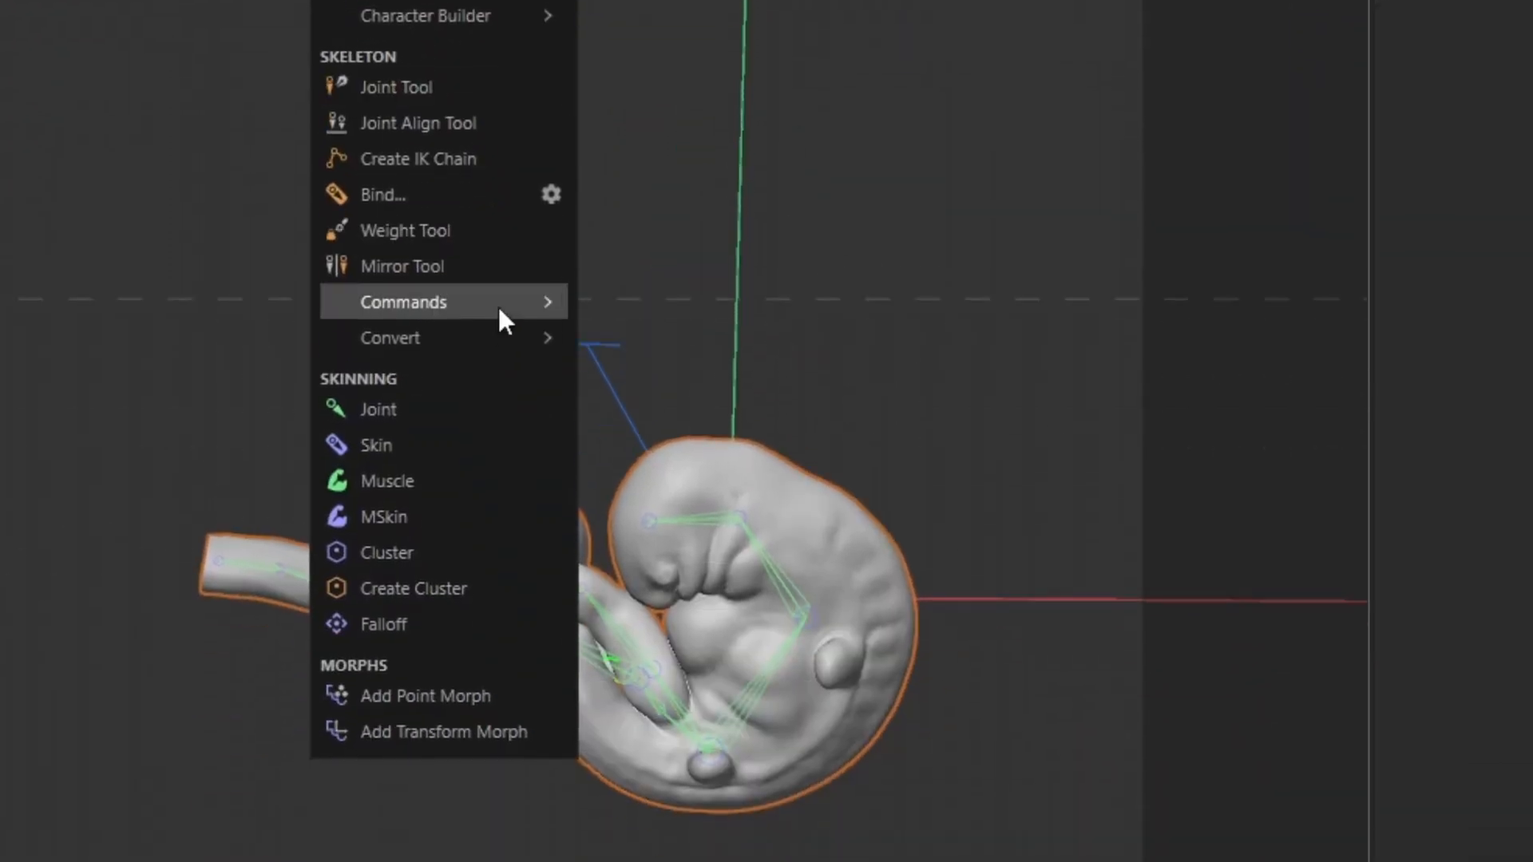
{"action": "left_click", "coordinate": [471, 444]}
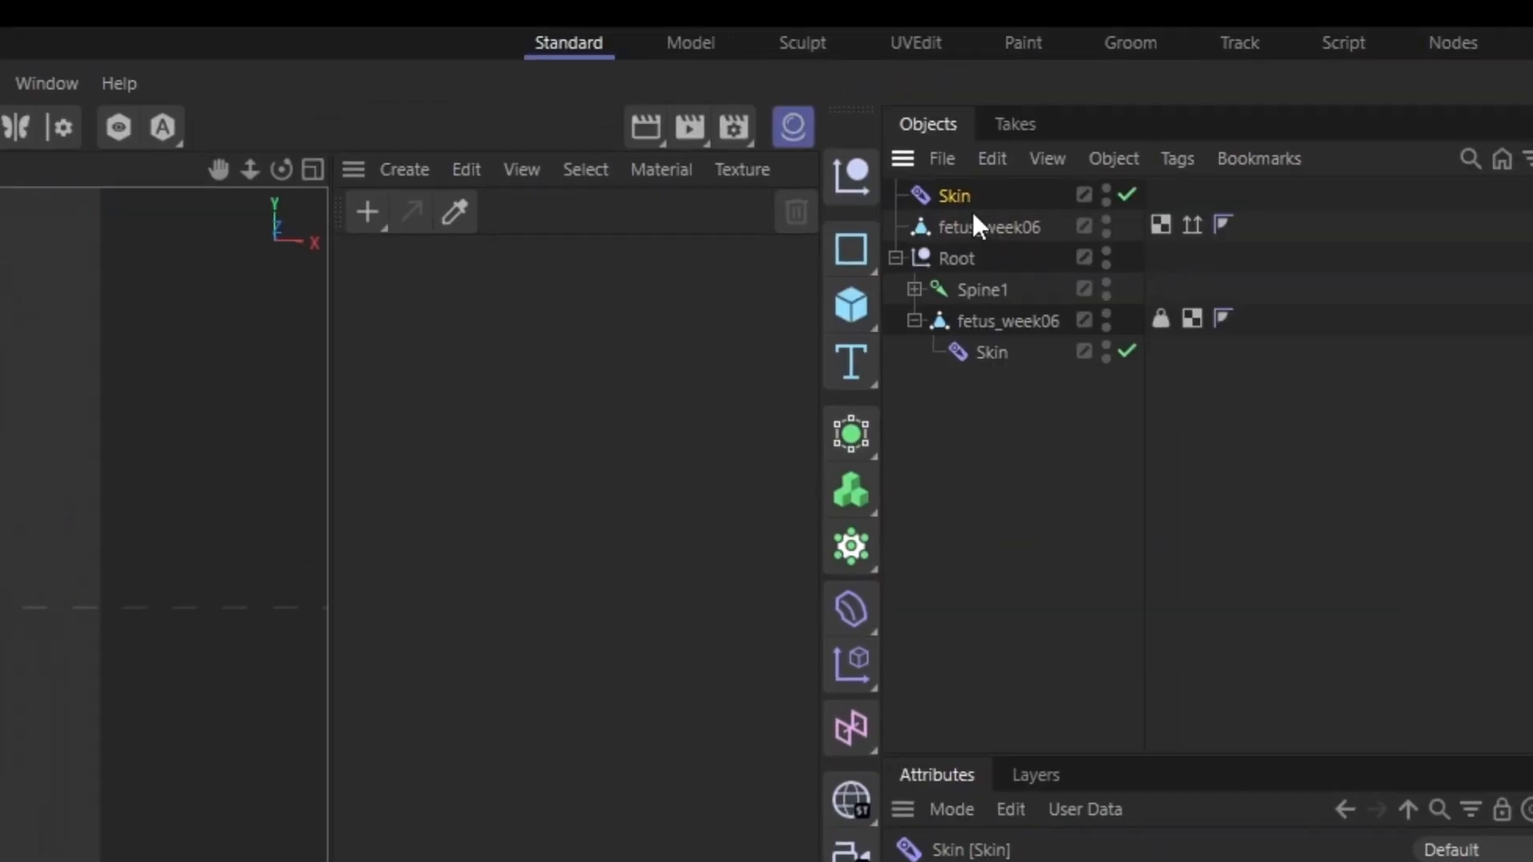
{"action": "left_click_drag", "start_coordinate": [983, 209], "coordinate": [978, 226]}
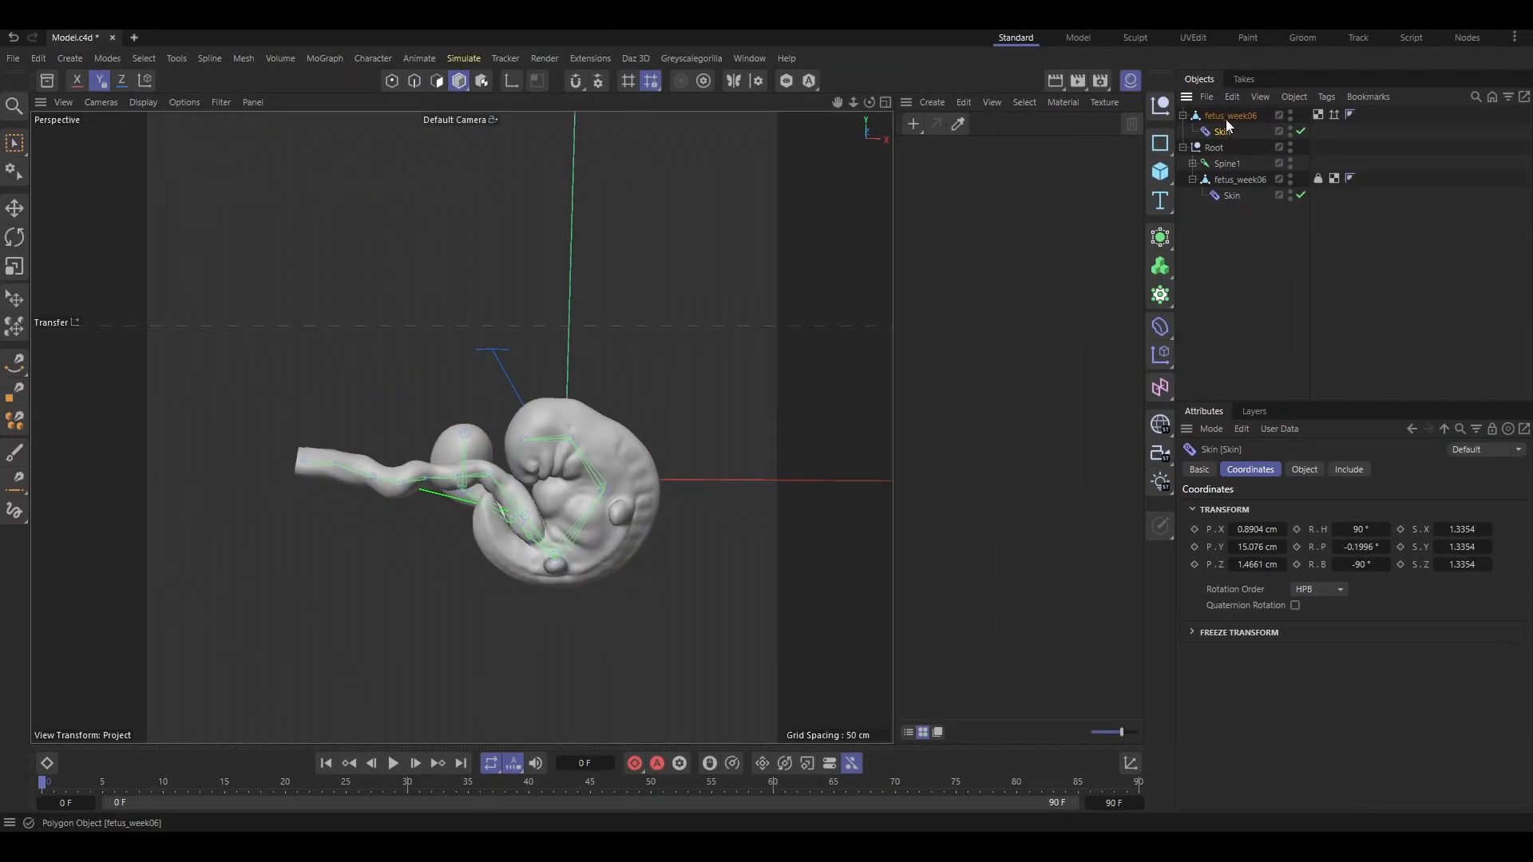
{"action": "left_click", "coordinate": [1226, 118]}
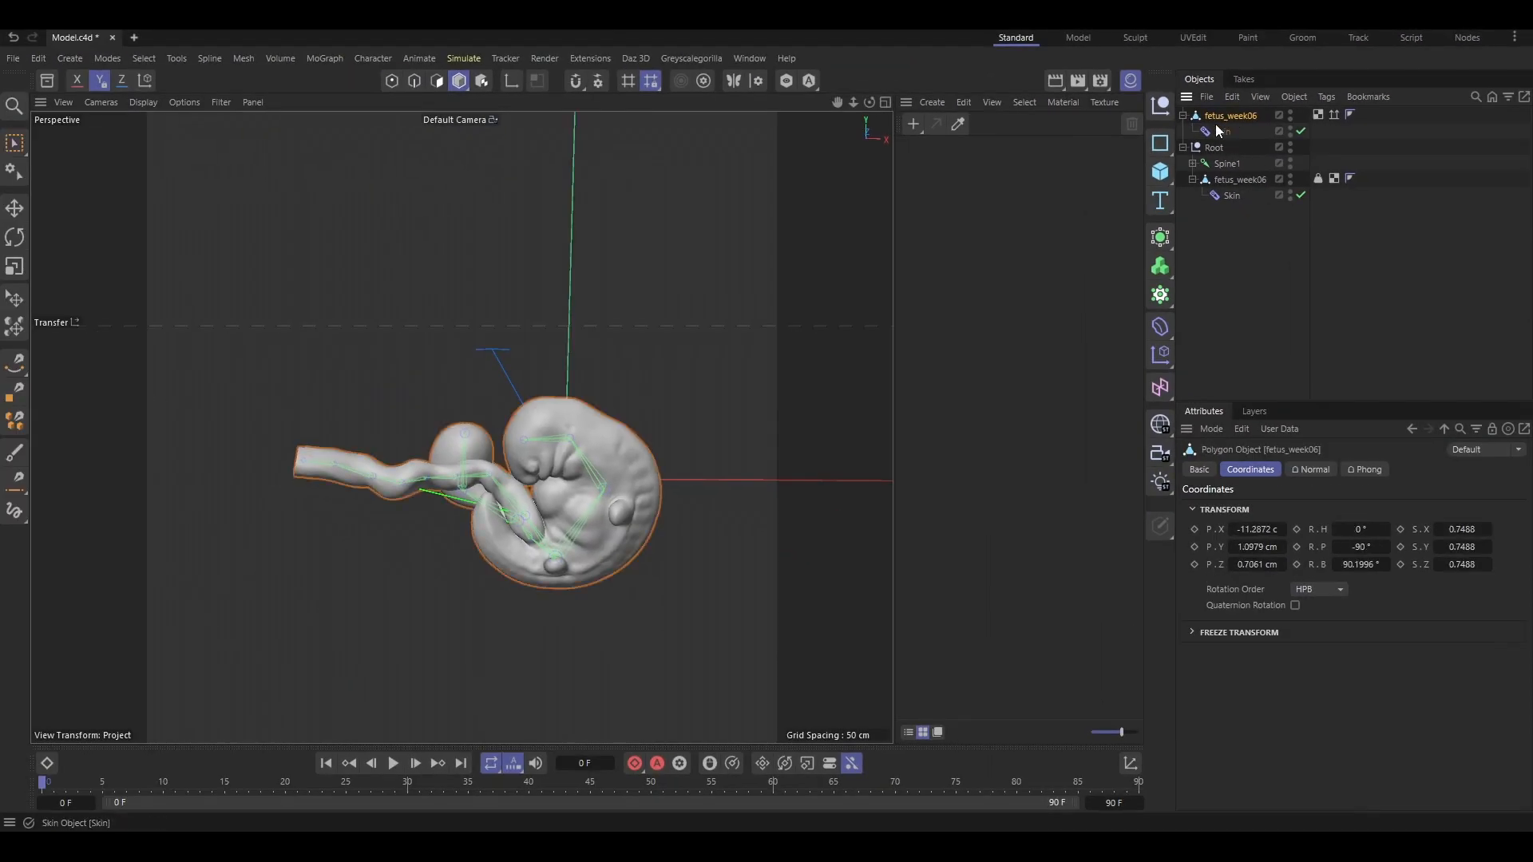
Step: In the Vertex Map Manager, set the rigged fetus_week06 under Root as source and the imported quad mesh as target
{"action": "left_click", "coordinate": [373, 58]}
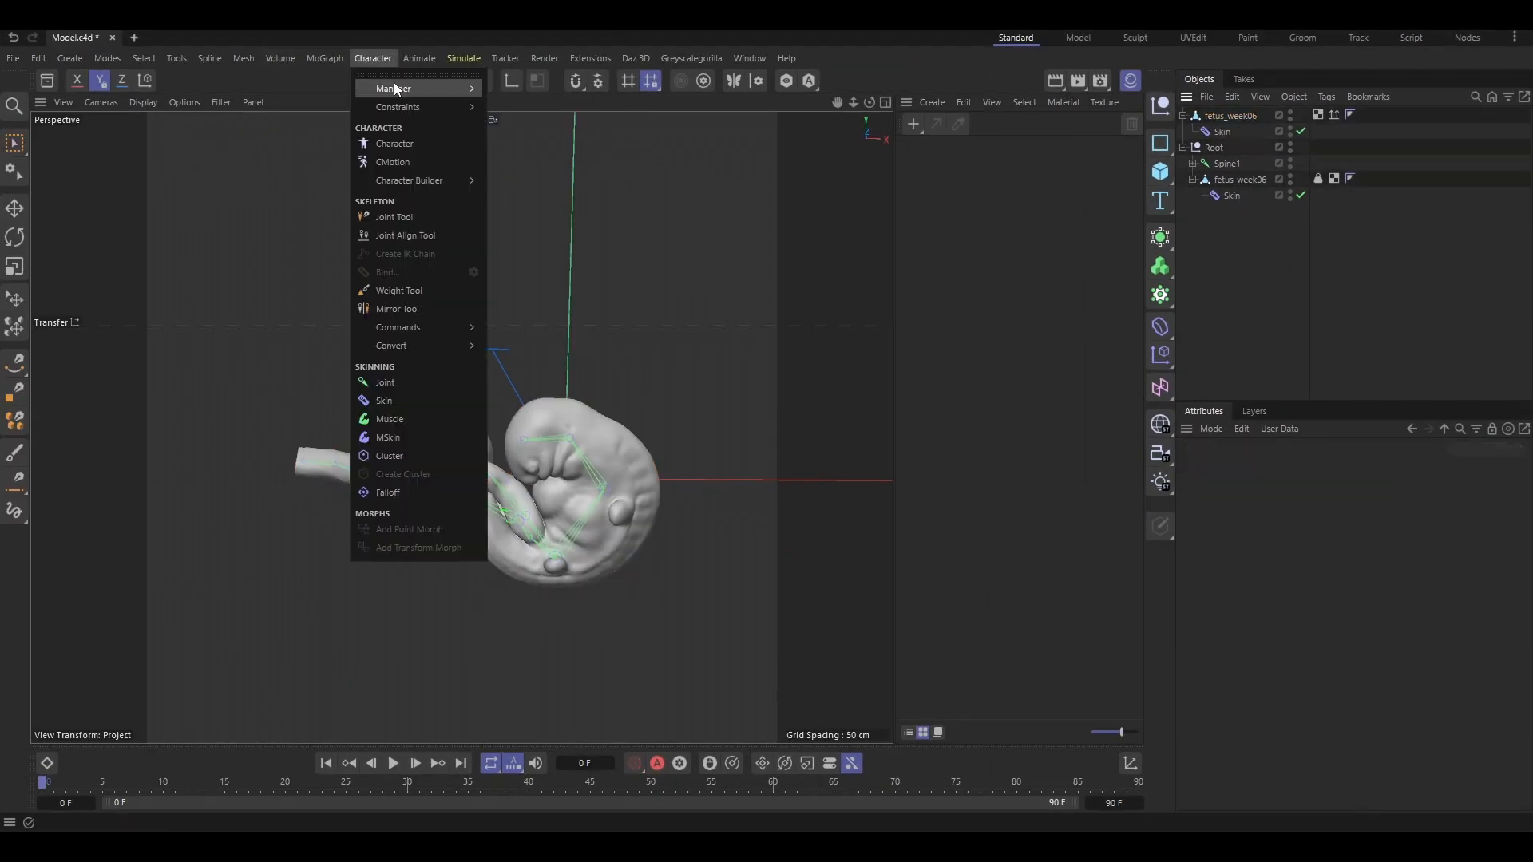
{"action": "mouse_move", "coordinate": [447, 89]}
{"action": "left_click", "coordinate": [519, 133]}
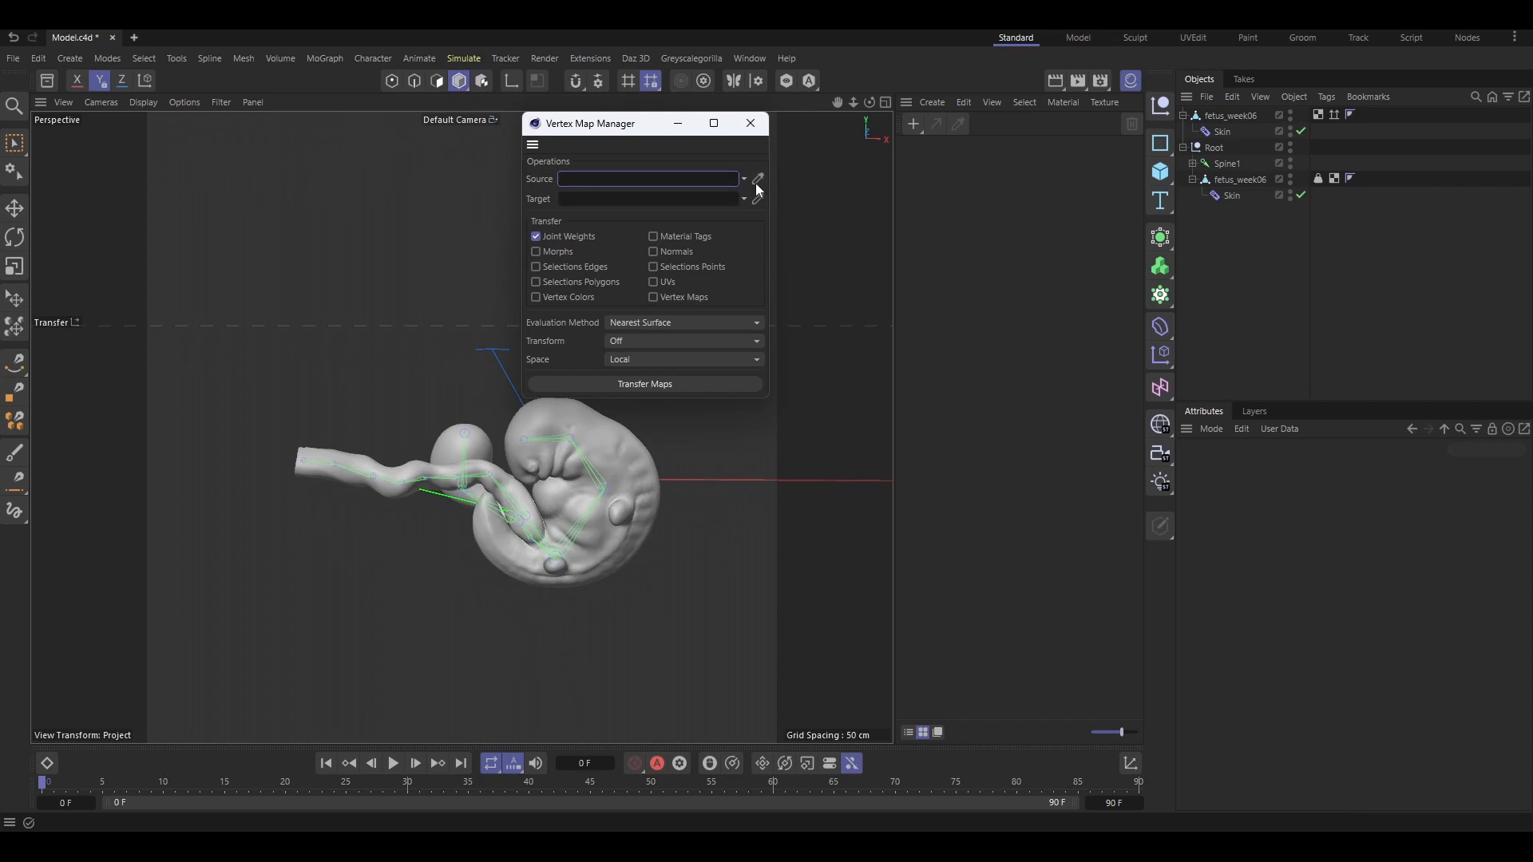
{"action": "left_click", "coordinate": [758, 179]}
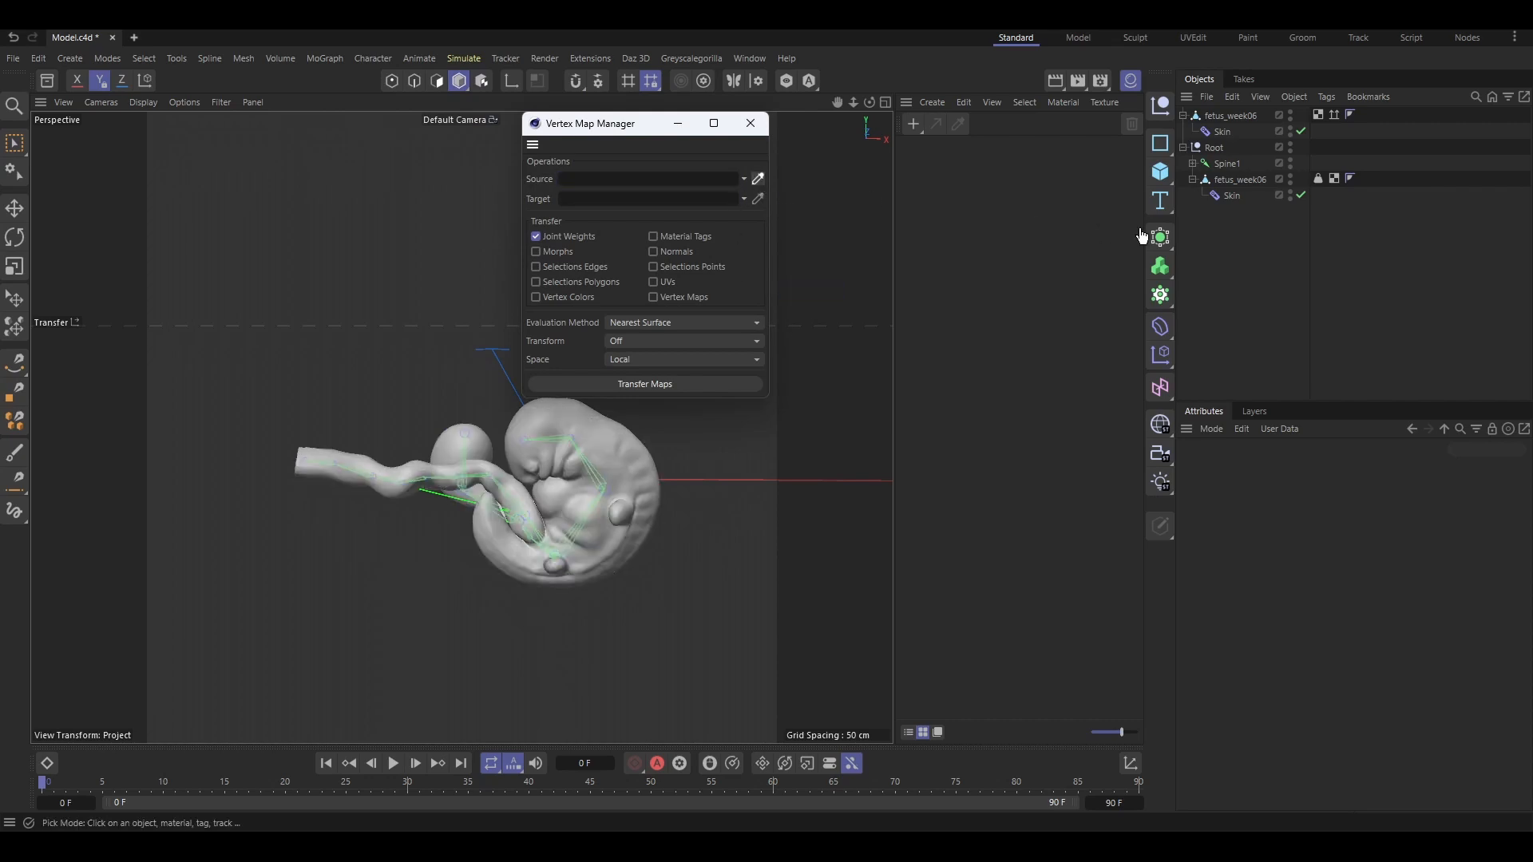
{"action": "left_click", "coordinate": [1239, 180]}
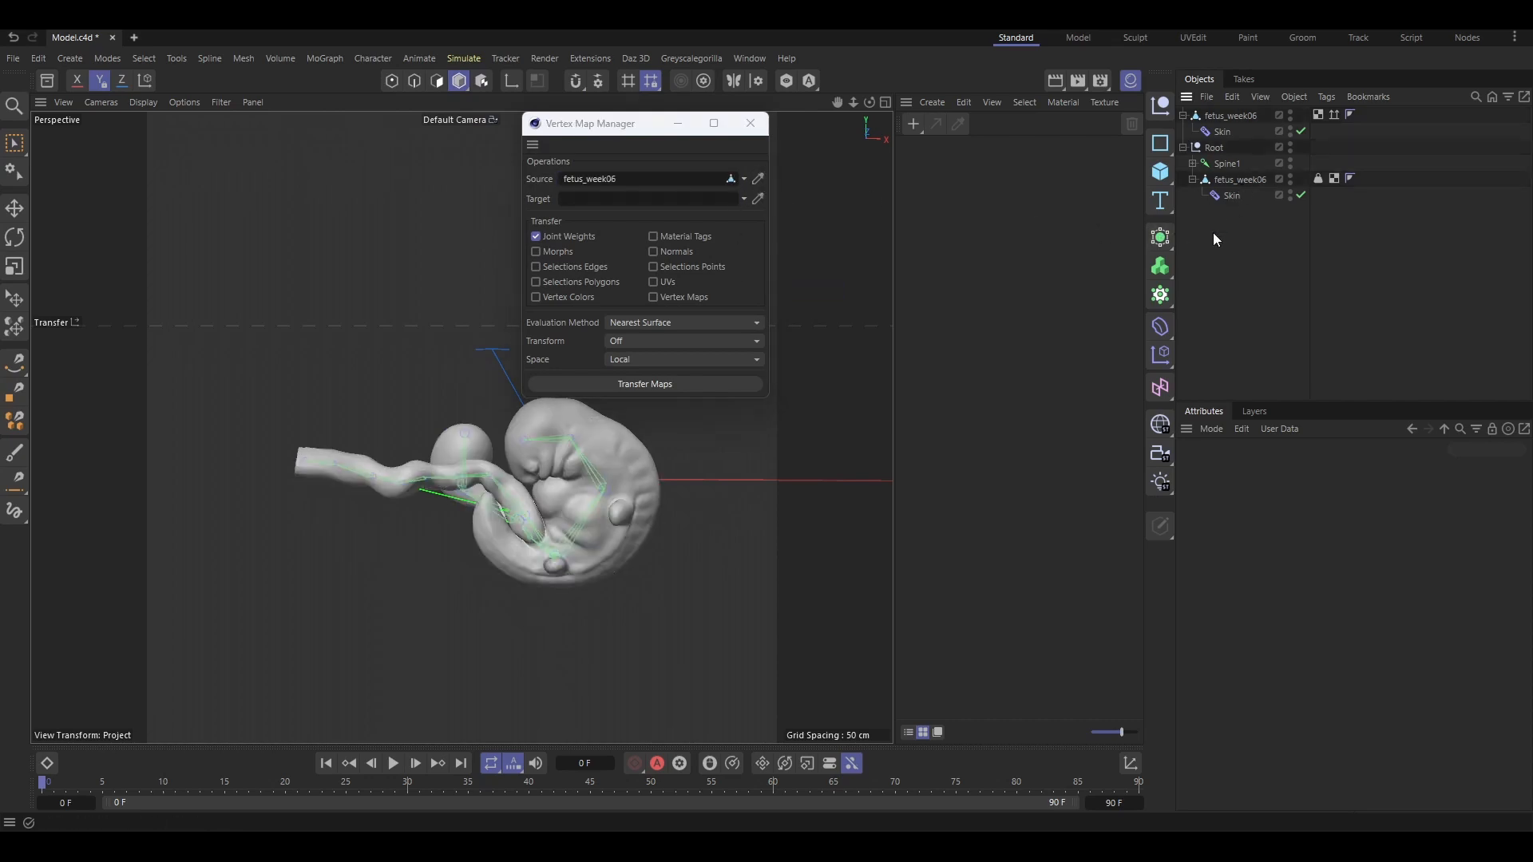
{"action": "left_click", "coordinate": [758, 199]}
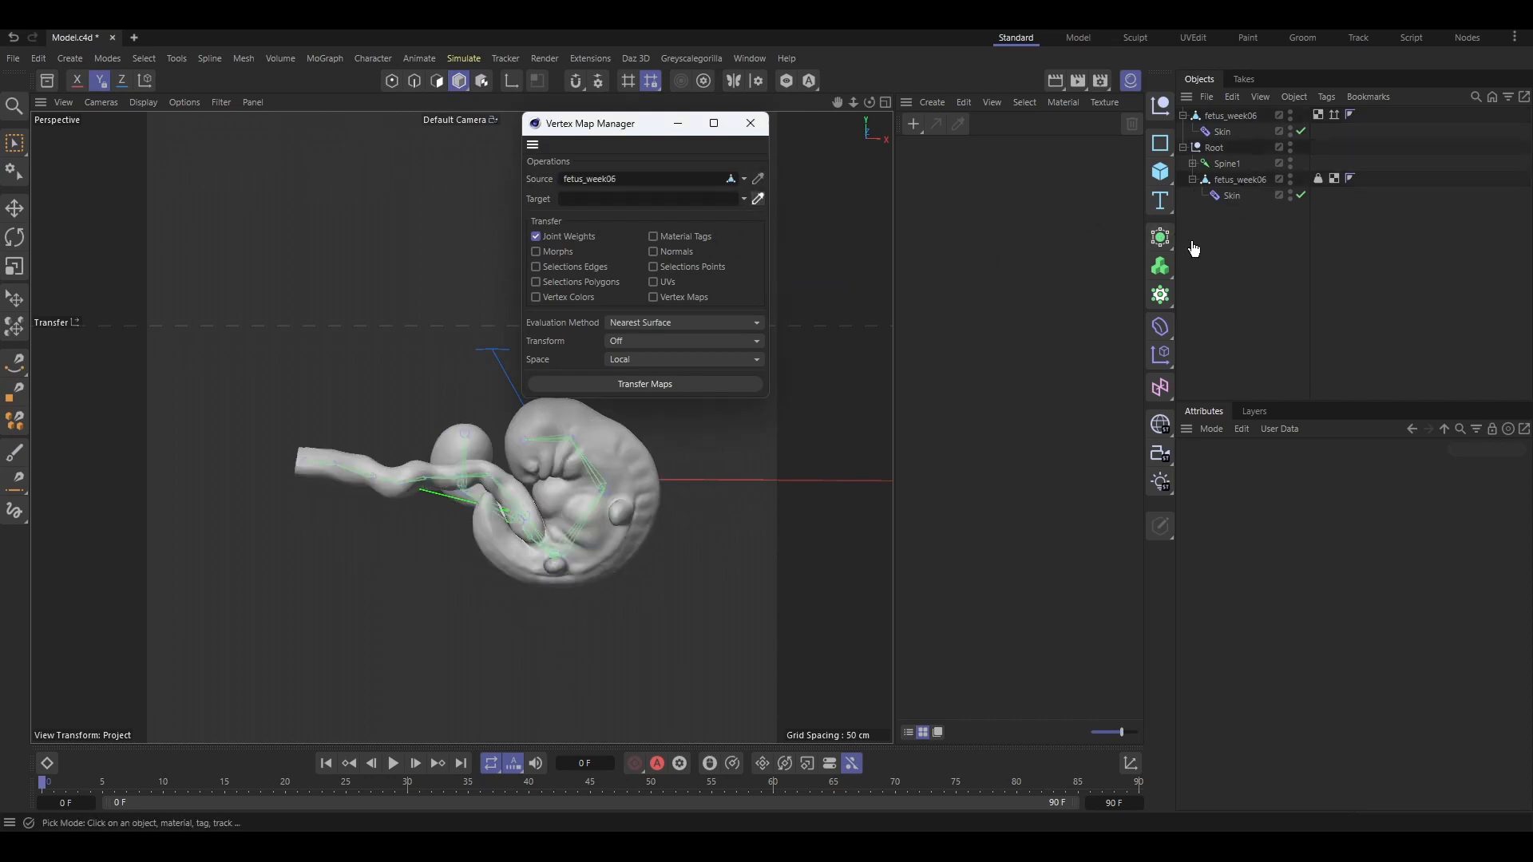
{"action": "left_click", "coordinate": [1241, 118]}
Step: Transfer the Joint Weights map to the quad mesh using the Nearest Surface evaluation method and close the Vertex Map Manager
{"action": "left_click", "coordinate": [537, 236]}
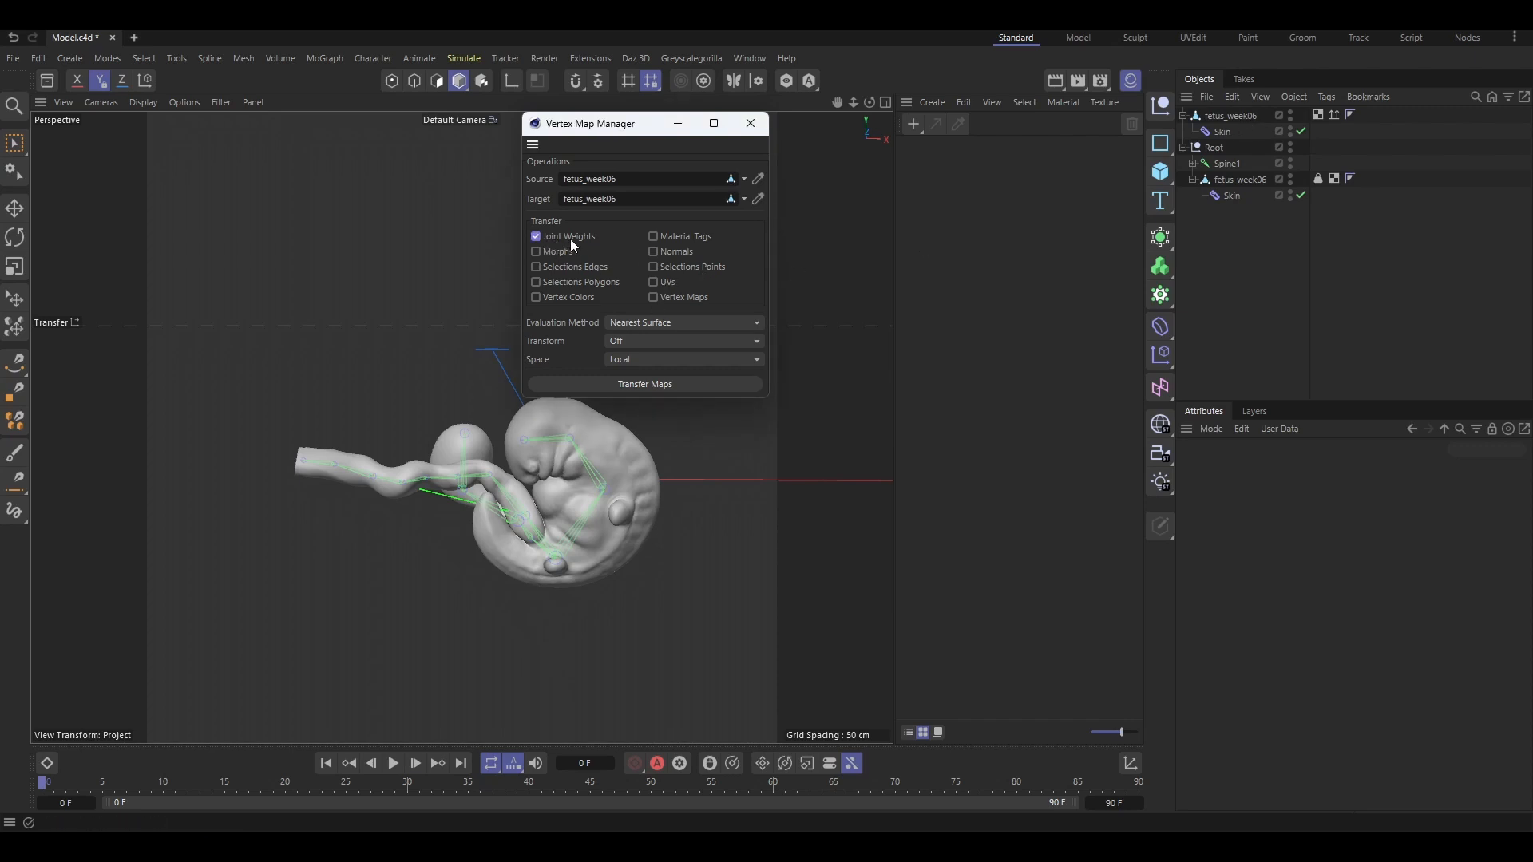
{"action": "left_click", "coordinate": [682, 387]}
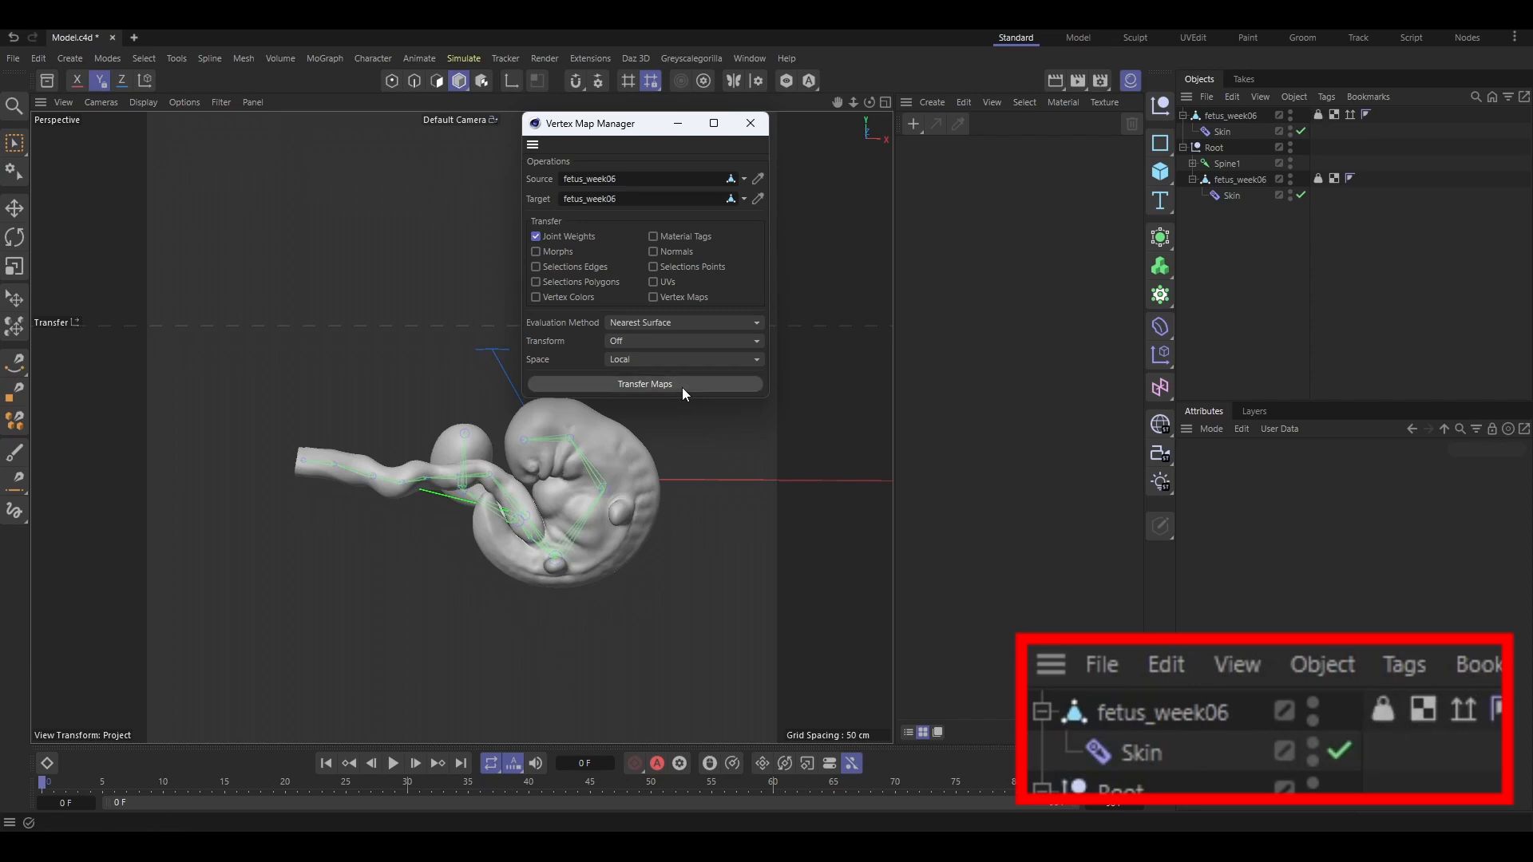
{"action": "left_click", "coordinate": [750, 123]}
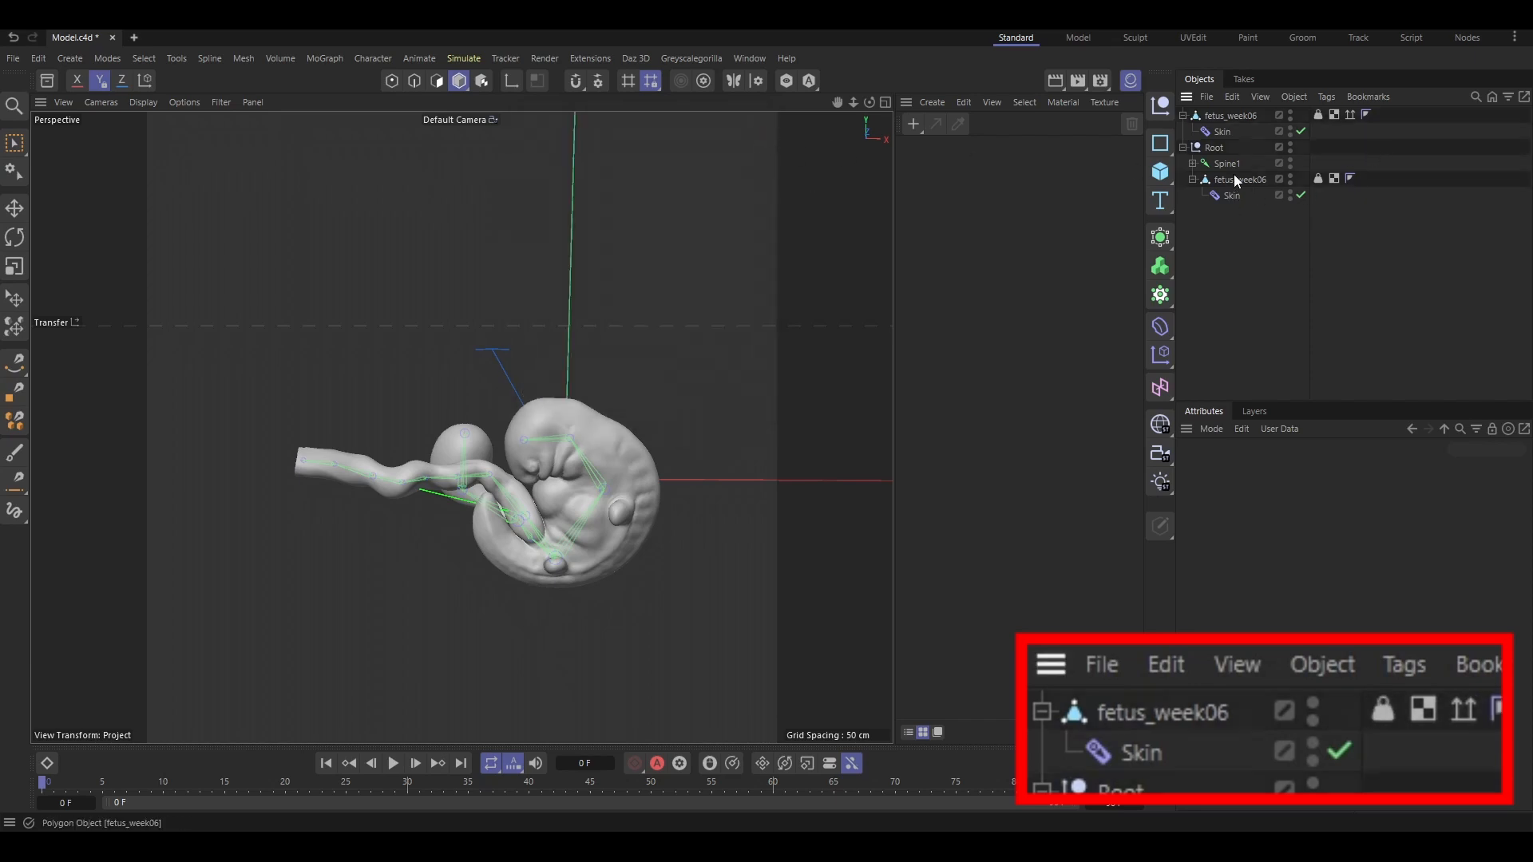
Step: Delete the original triangulated fetus_week06 mesh under Root together with its Skin deformer
{"action": "left_click", "coordinate": [1238, 178]}
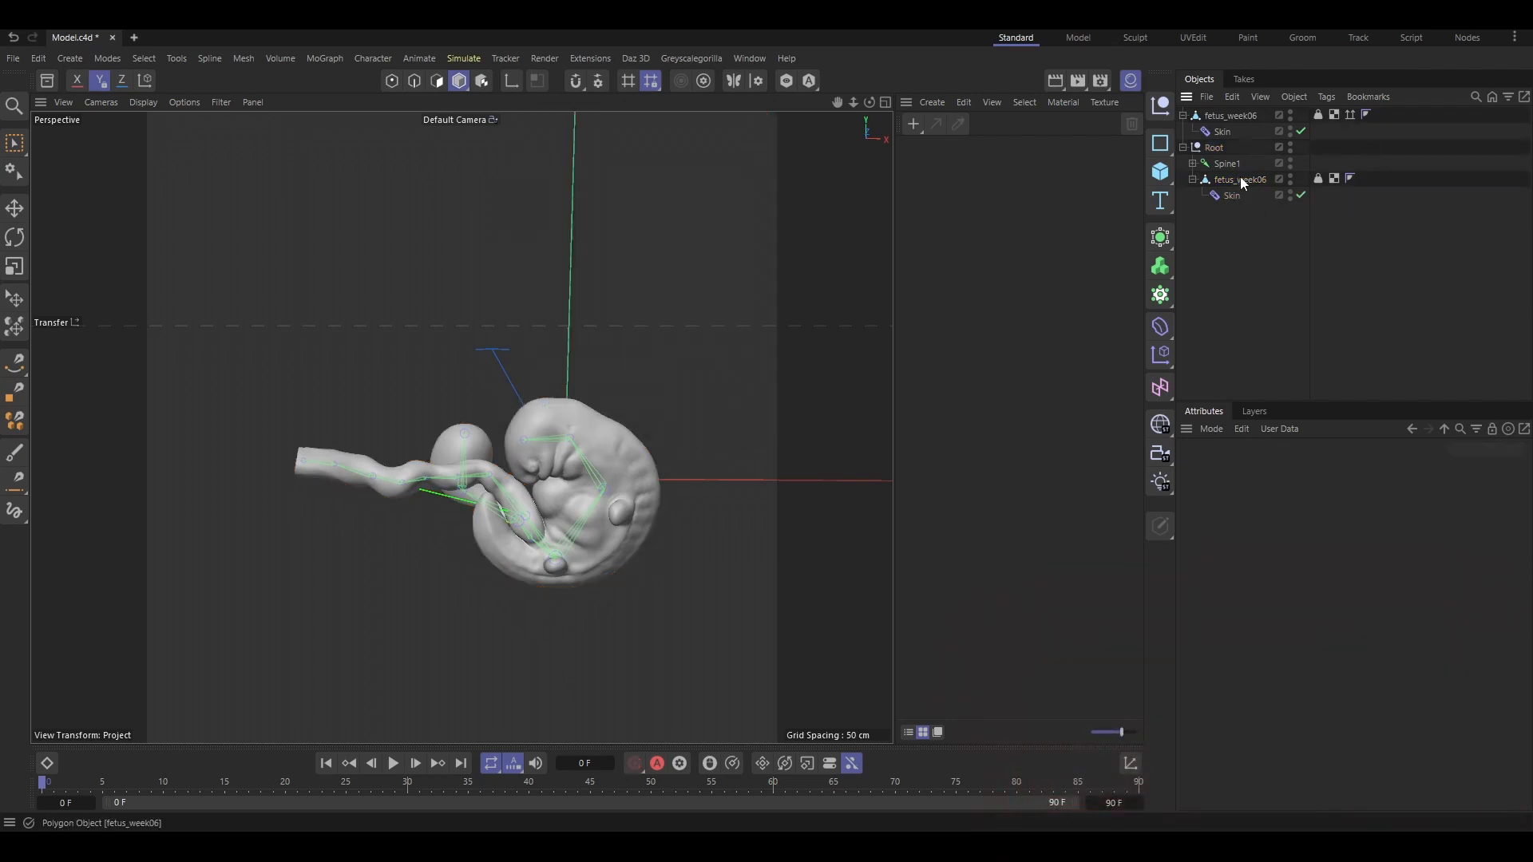
{"action": "left_click", "coordinate": [1238, 179]}
{"action": "key", "text": "Delete"}
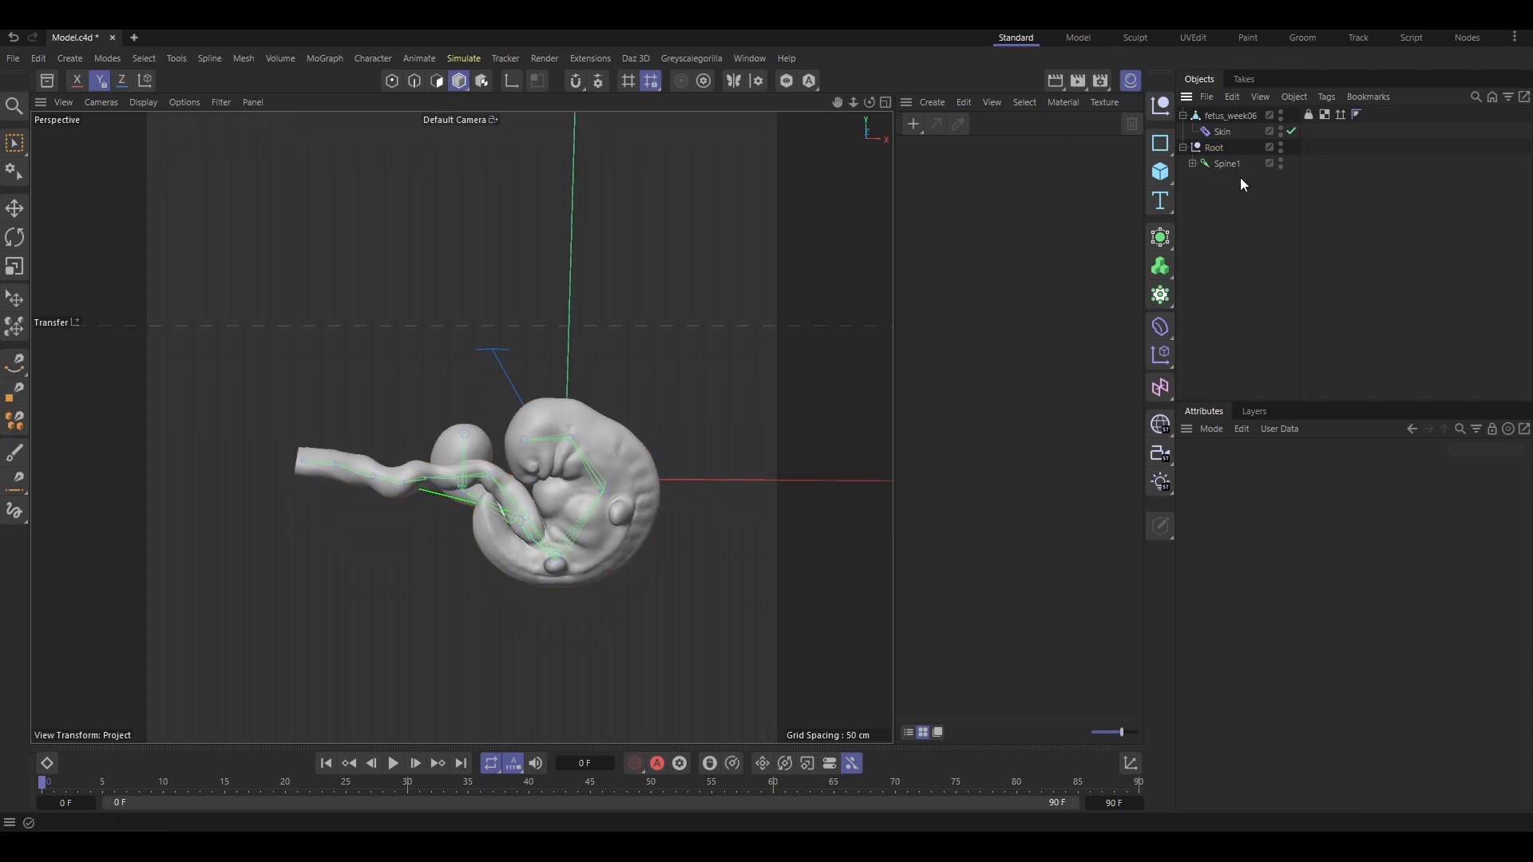
Step: Open the Weight Manager from the quad mesh's Weight tag and examine the transferred weights around the umbilical cord and spine joints
{"action": "double_click", "coordinate": [1309, 115], "text": "shift"}
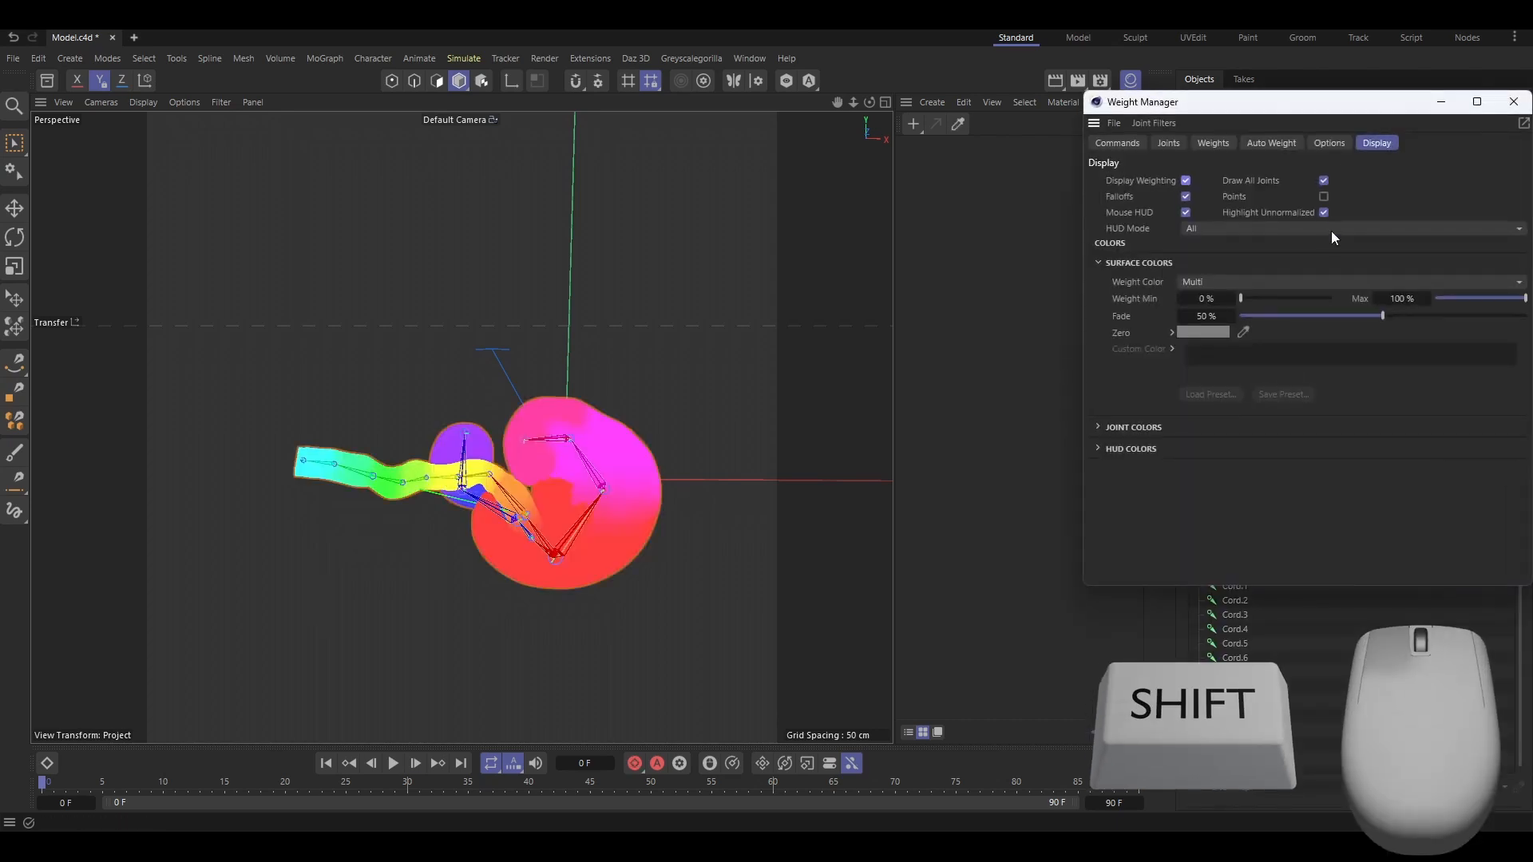
{"action": "left_click_drag", "start_coordinate": [1328, 105], "coordinate": [1104, 193]}
{"action": "left_click_drag", "start_coordinate": [407, 478], "coordinate": [452, 489], "text": "alt"}
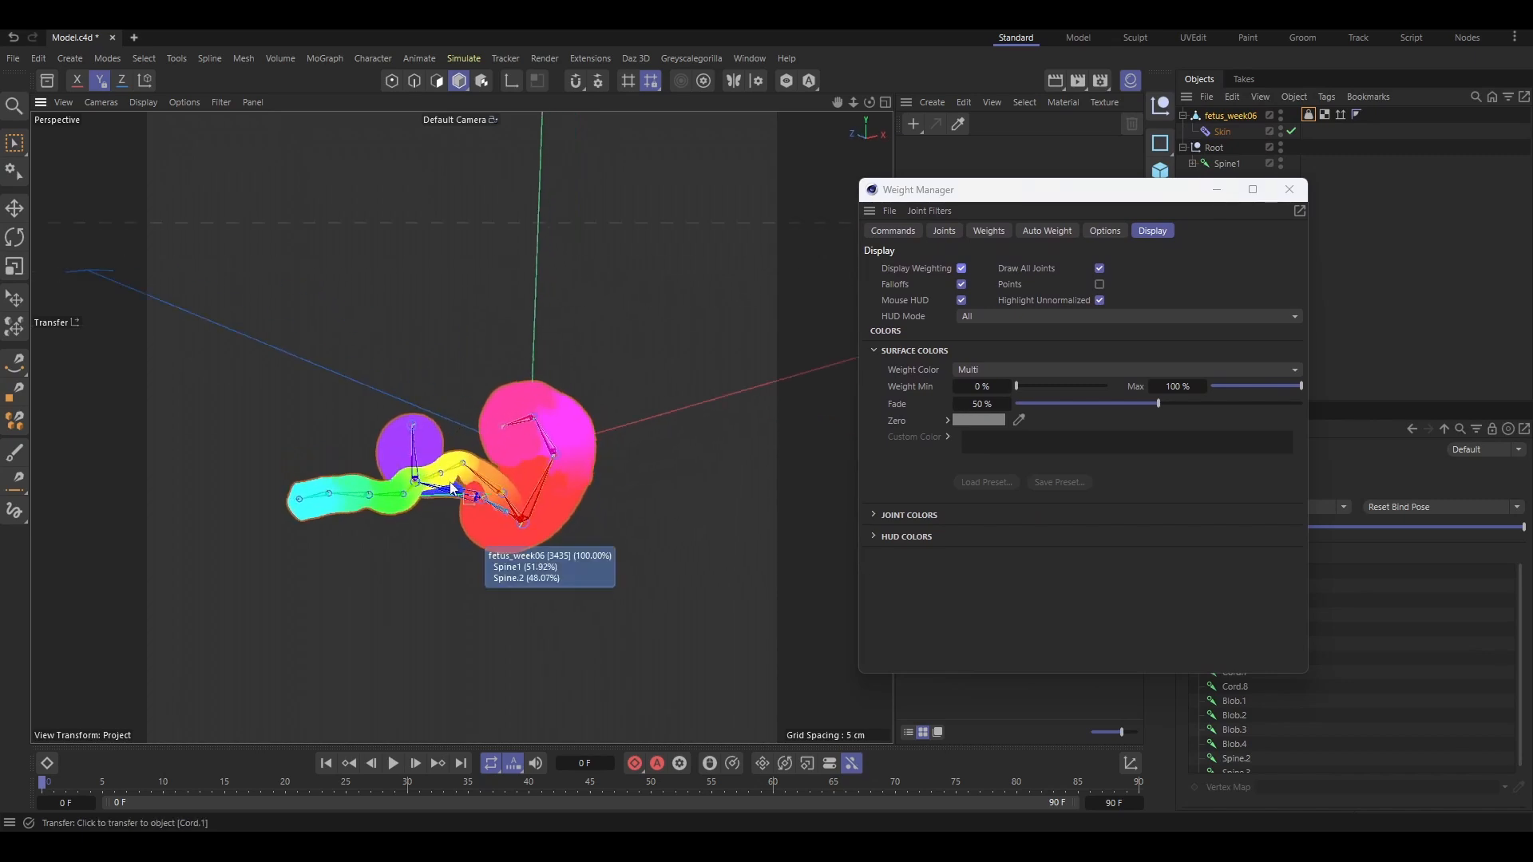
{"action": "right_click_drag", "start_coordinate": [451, 485], "coordinate": [600, 466], "text": "alt"}
{"action": "left_click_drag", "start_coordinate": [598, 466], "coordinate": [716, 439], "text": "alt"}
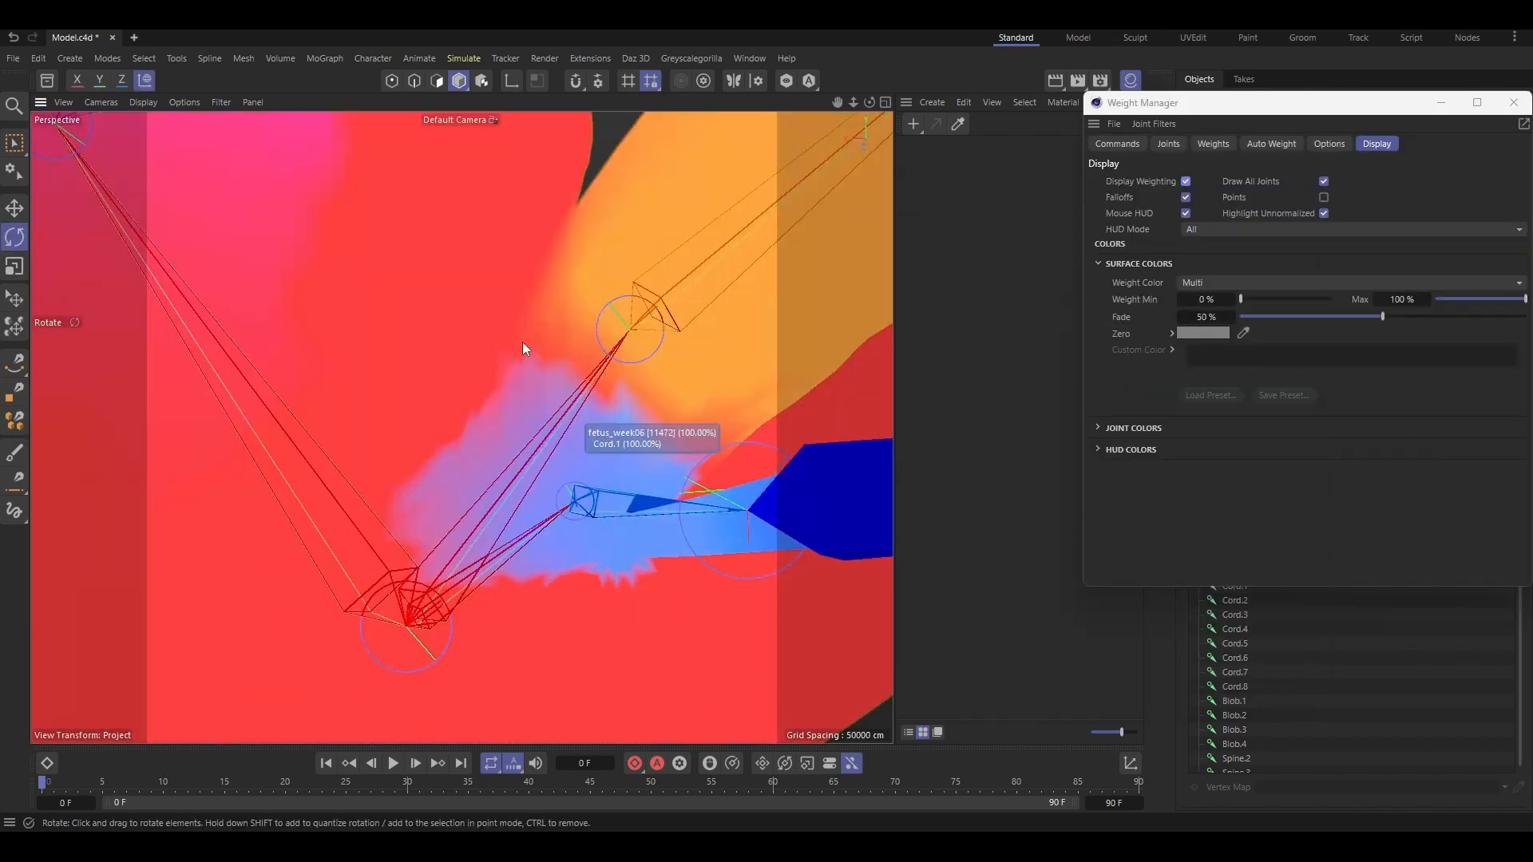
Step: Apply Smooth mode at 100% strength to all of the quad mesh's joint weights, check the blending and close the Weight Manager
{"action": "left_click", "coordinate": [1170, 147]}
{"action": "left_click", "coordinate": [1210, 147]}
{"action": "left_click", "coordinate": [1117, 143]}
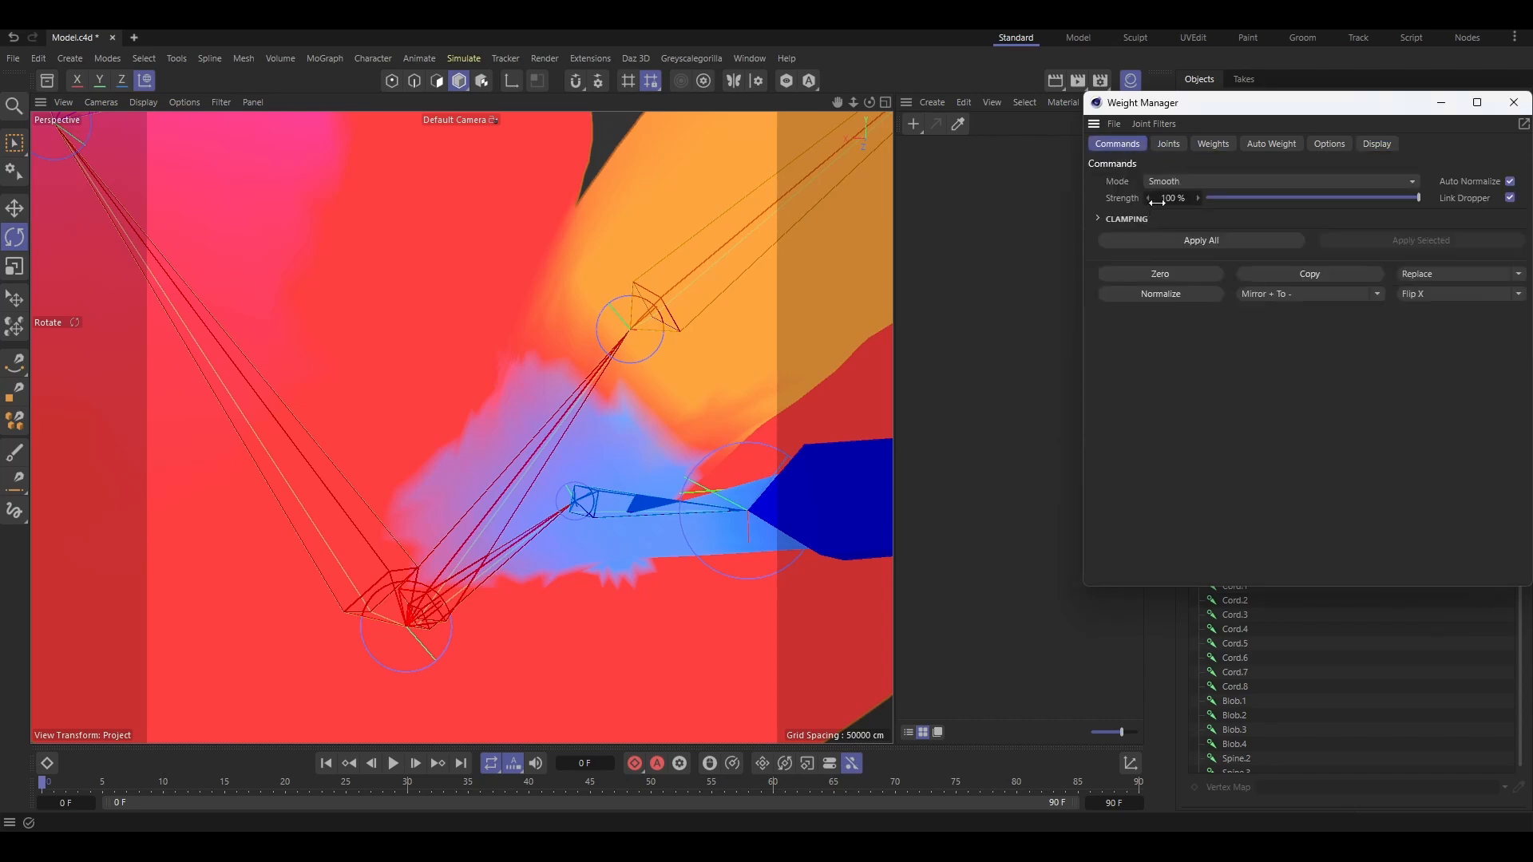
{"action": "left_click", "coordinate": [1172, 180]}
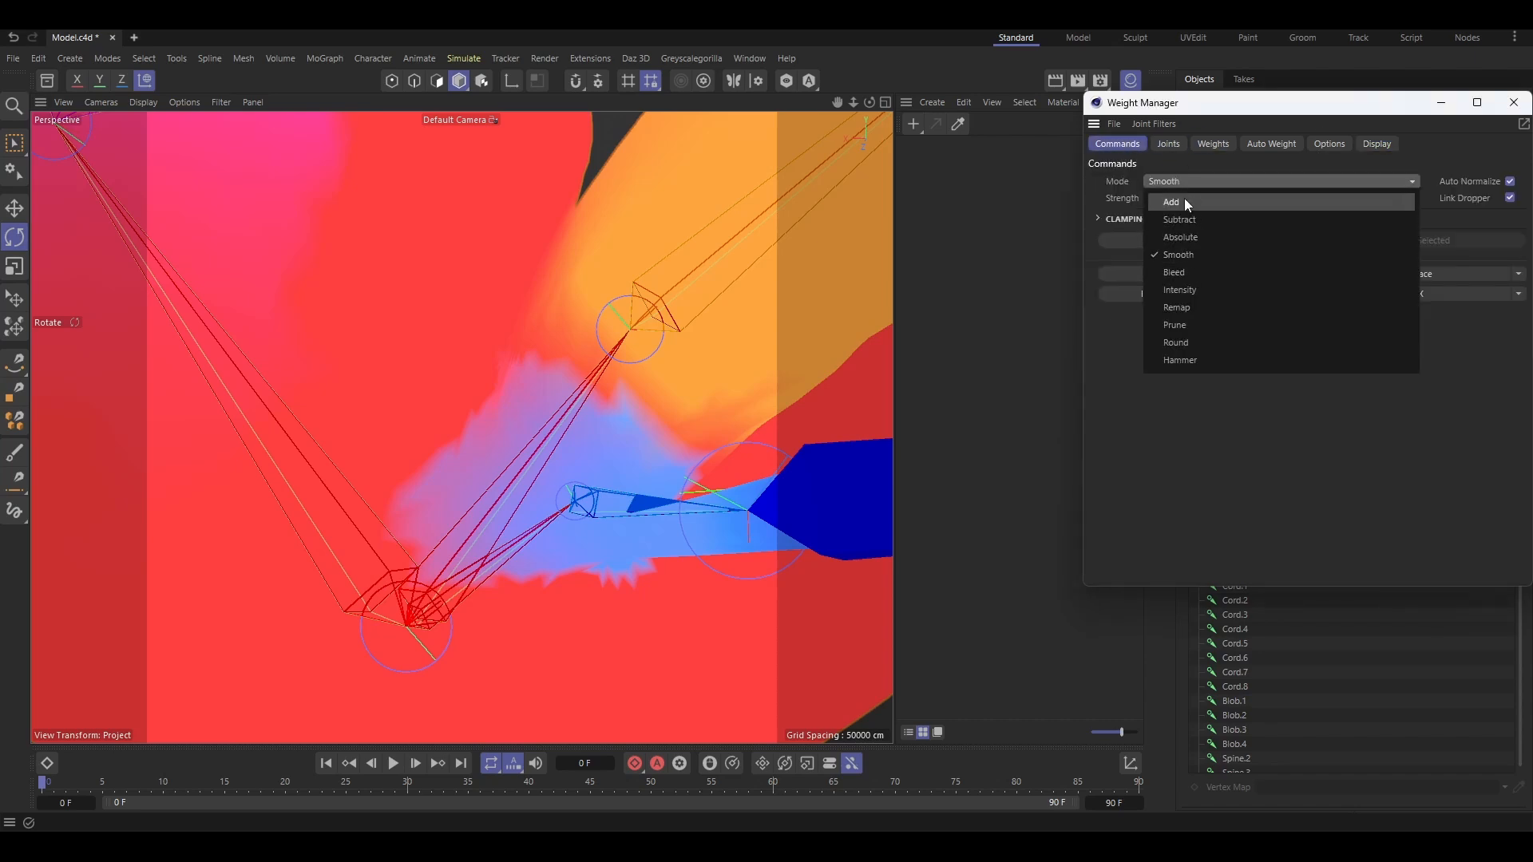
{"action": "left_click", "coordinate": [1179, 252]}
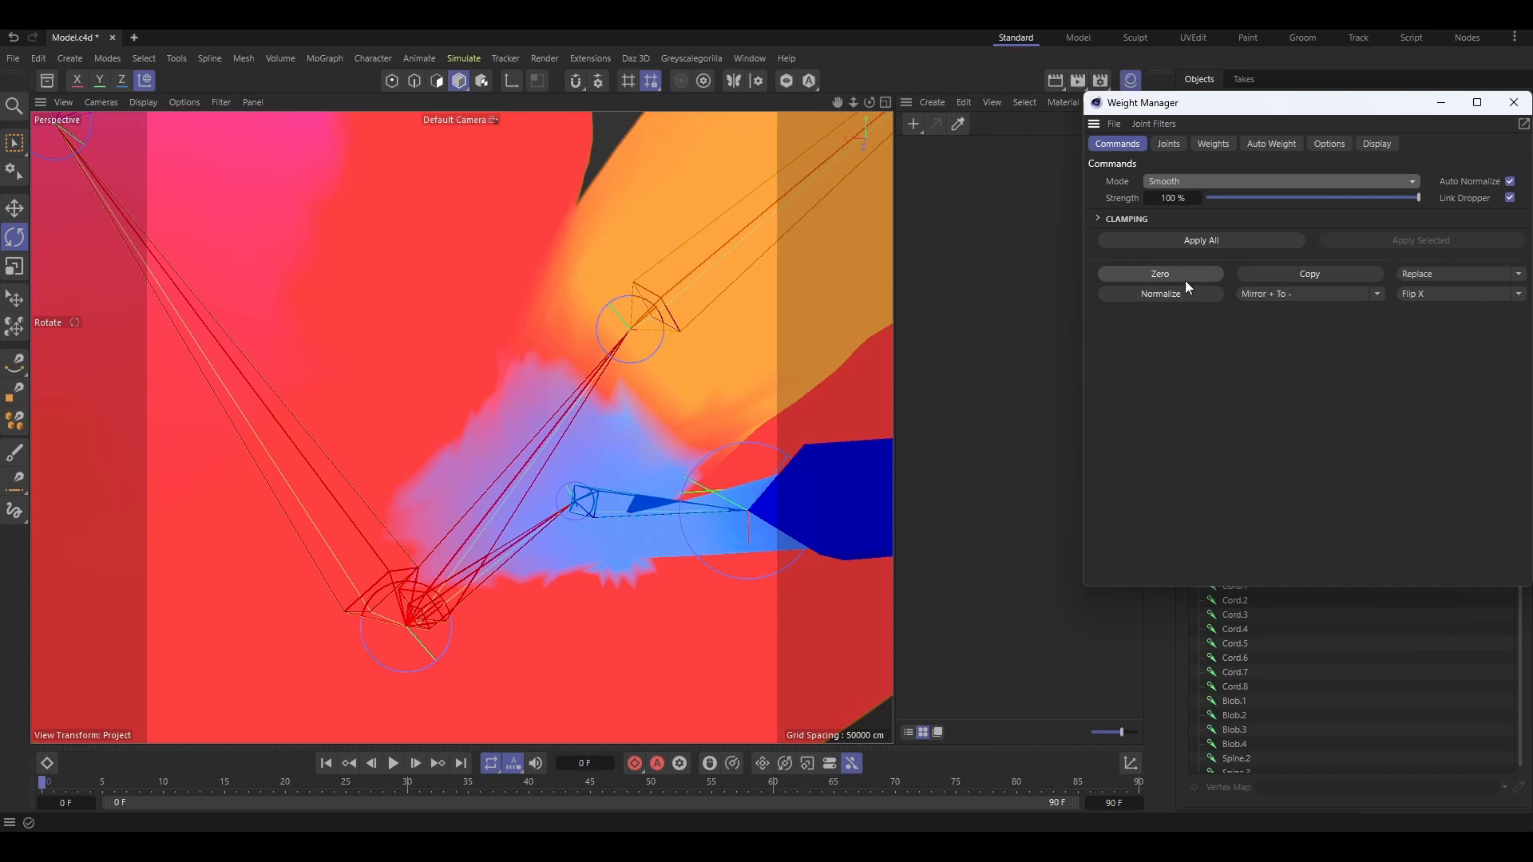
{"action": "left_click", "coordinate": [1200, 241]}
{"action": "scroll", "coordinate": [487, 309], "scroll_direction": "down", "scroll_amount": 4}
{"action": "left_click_drag", "start_coordinate": [556, 411], "coordinate": [533, 471], "text": "alt"}
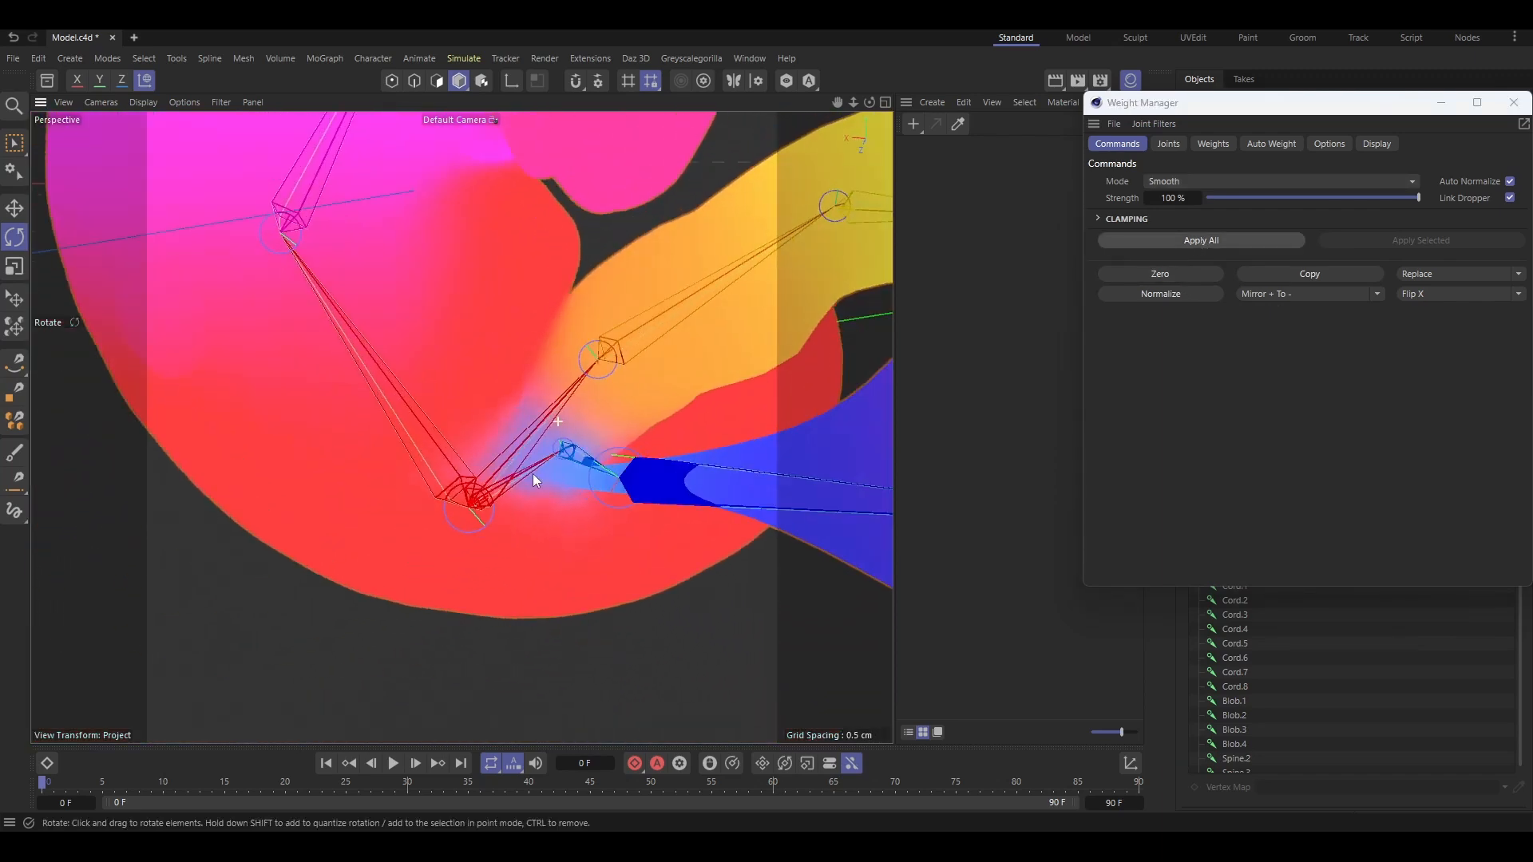
{"action": "scroll", "coordinate": [559, 447], "scroll_direction": "down", "scroll_amount": 4}
{"action": "middle_click_drag", "start_coordinate": [614, 374], "coordinate": [499, 446], "text": "alt"}
{"action": "left_click_drag", "start_coordinate": [499, 446], "coordinate": [606, 479], "text": "alt"}
{"action": "left_click", "coordinate": [1514, 103]}
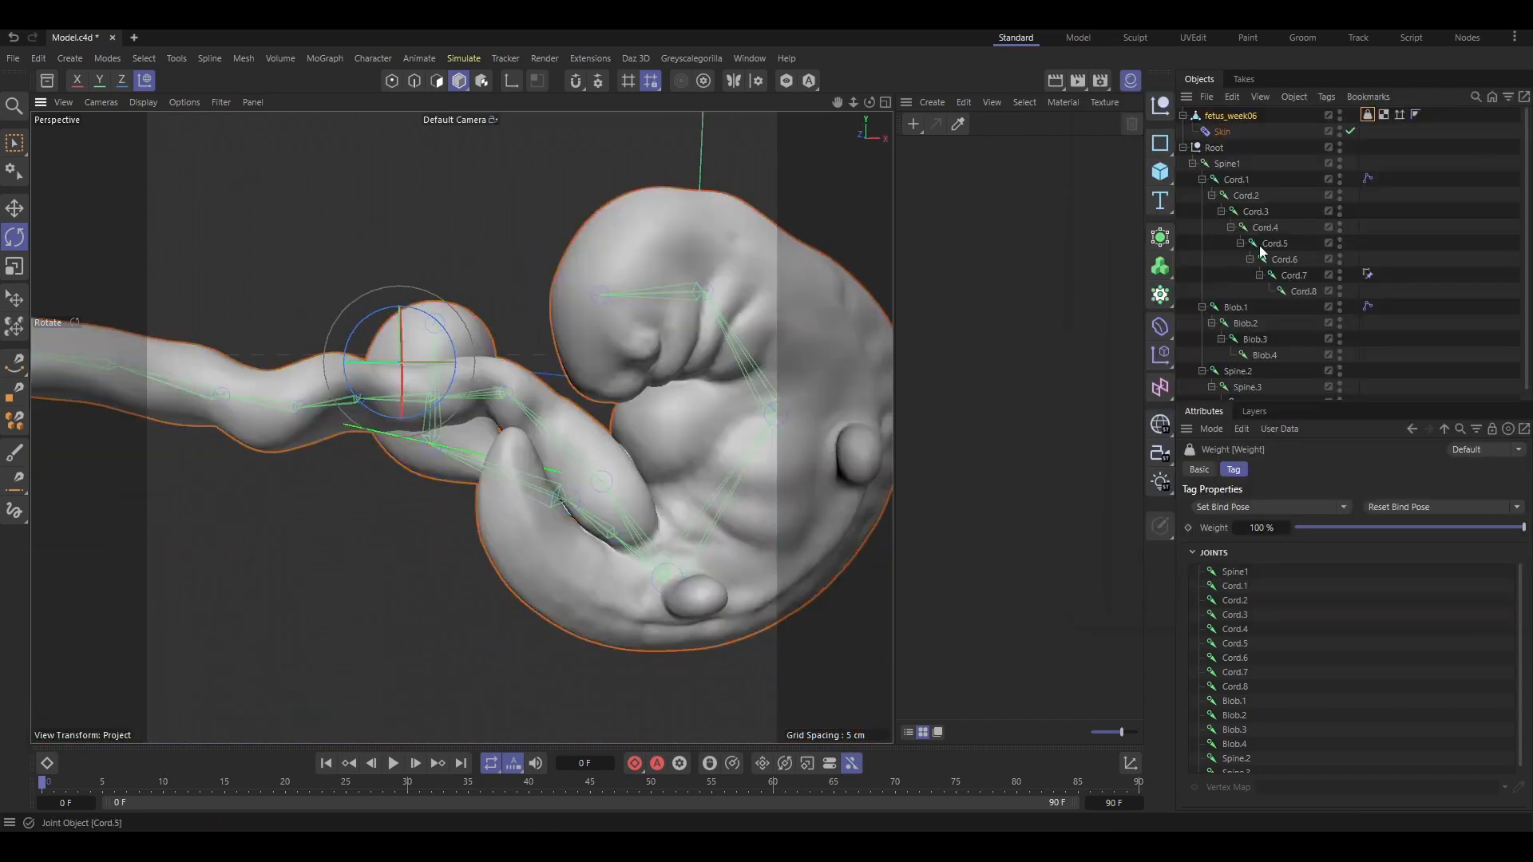
Step: Rotate the Spine.3 joint to tilt the head and test the quad mesh's deformation, then deselect it
{"action": "left_click", "coordinate": [1229, 164]}
{"action": "scroll", "coordinate": [636, 327], "scroll_direction": "down", "scroll_amount": 2}
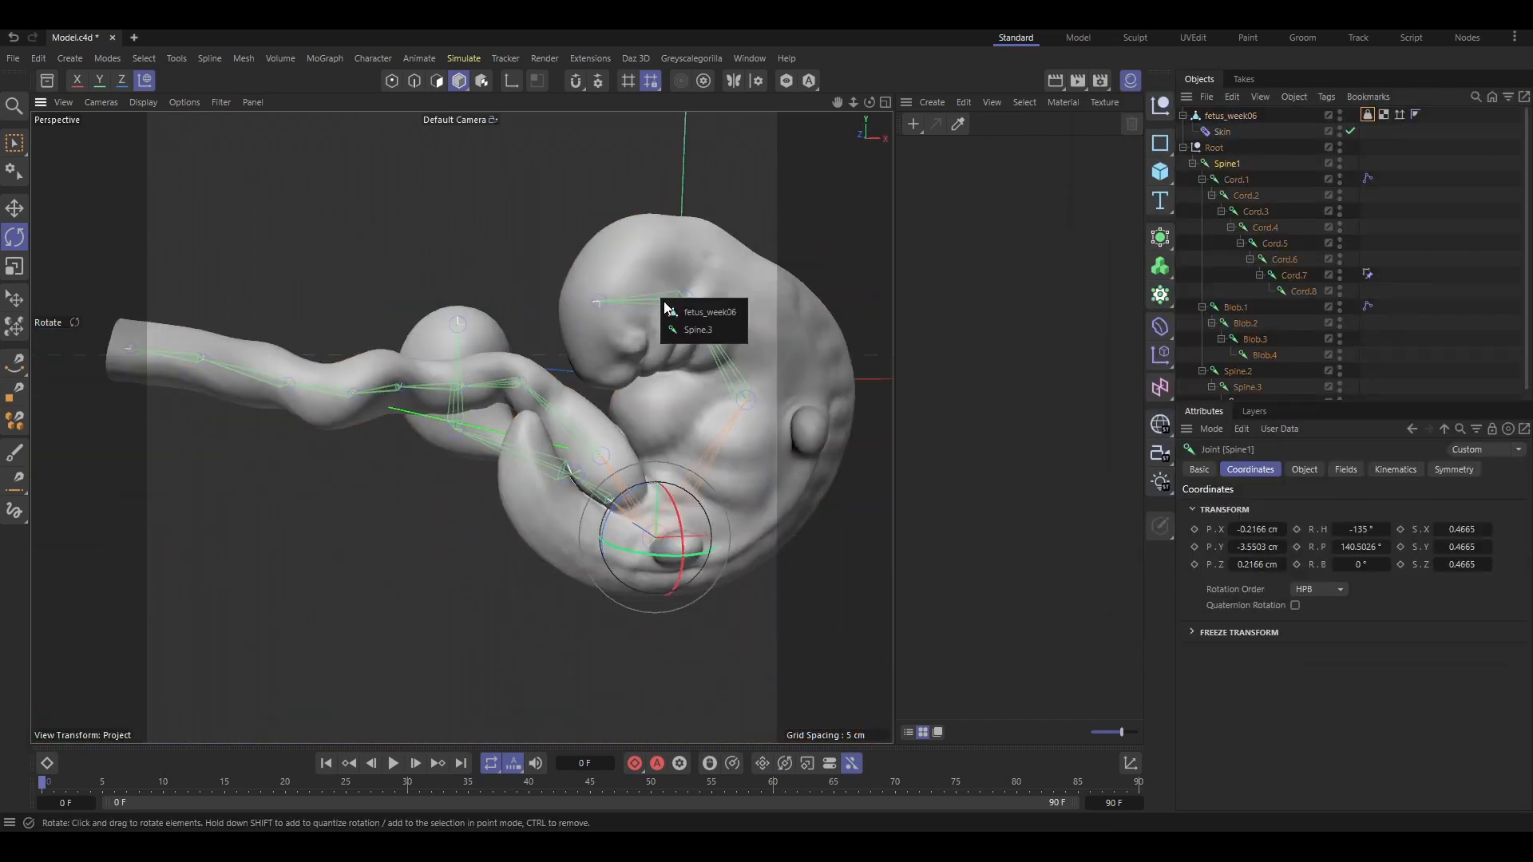
{"action": "left_click", "coordinate": [696, 327]}
{"action": "left_click_drag", "start_coordinate": [633, 281], "coordinate": [630, 402]}
{"action": "left_click", "coordinate": [693, 634]}
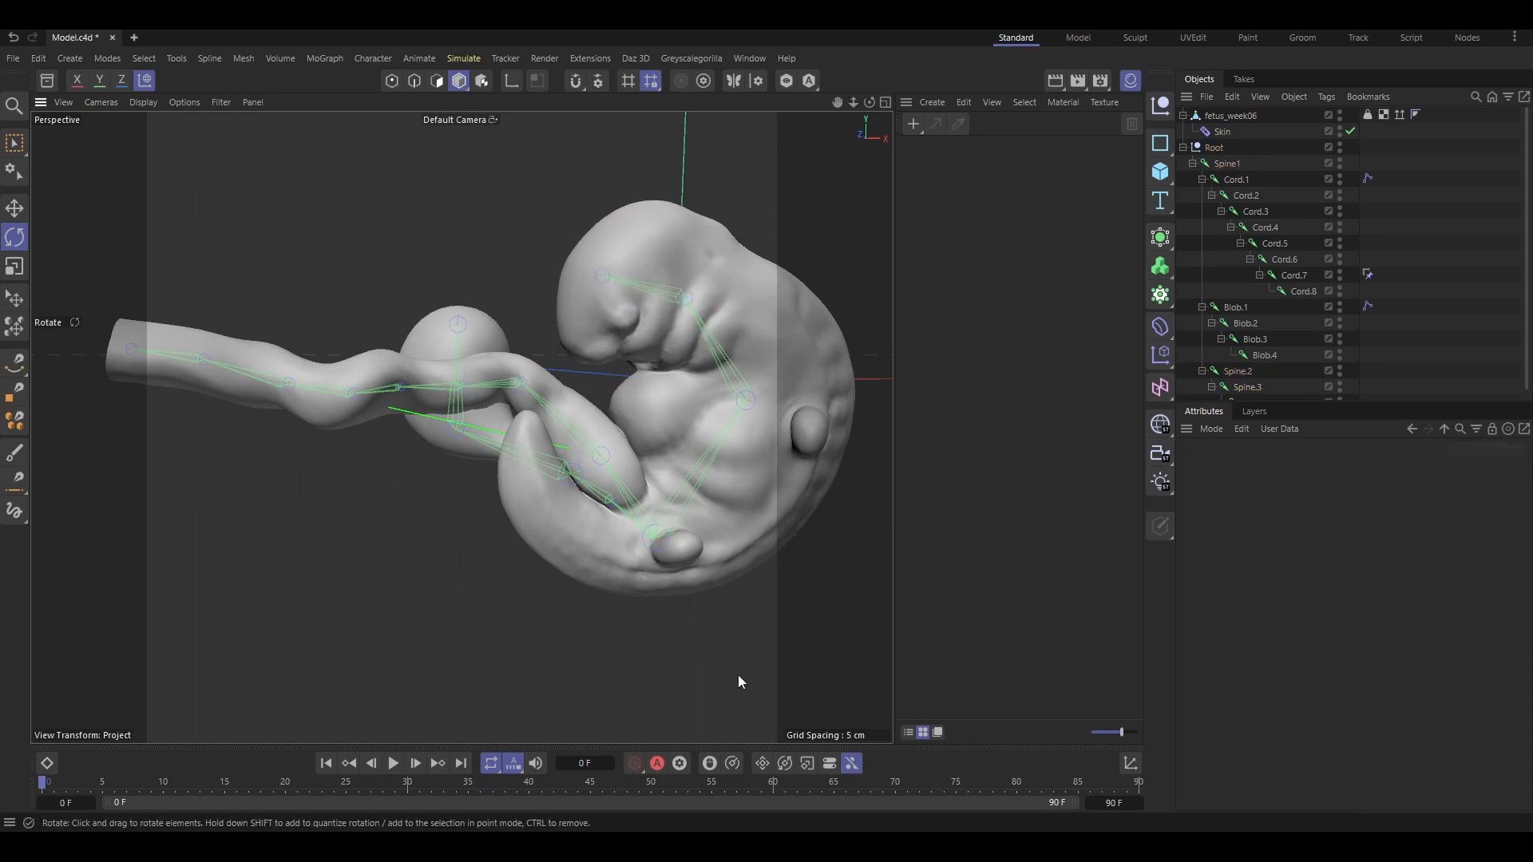